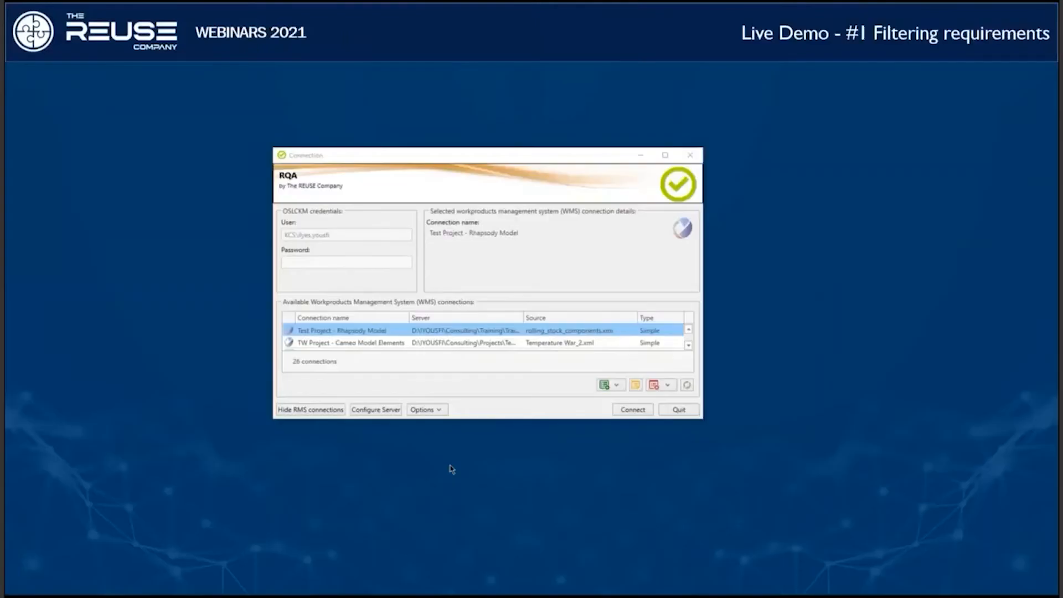
- Play the requirements-filtering demo video through the Excel connection setup, pausing at the Excel attribute column mapping
{"action": "mouse_move", "coordinate": [90, 554]}
{"action": "left_click", "coordinate": [203, 584]}
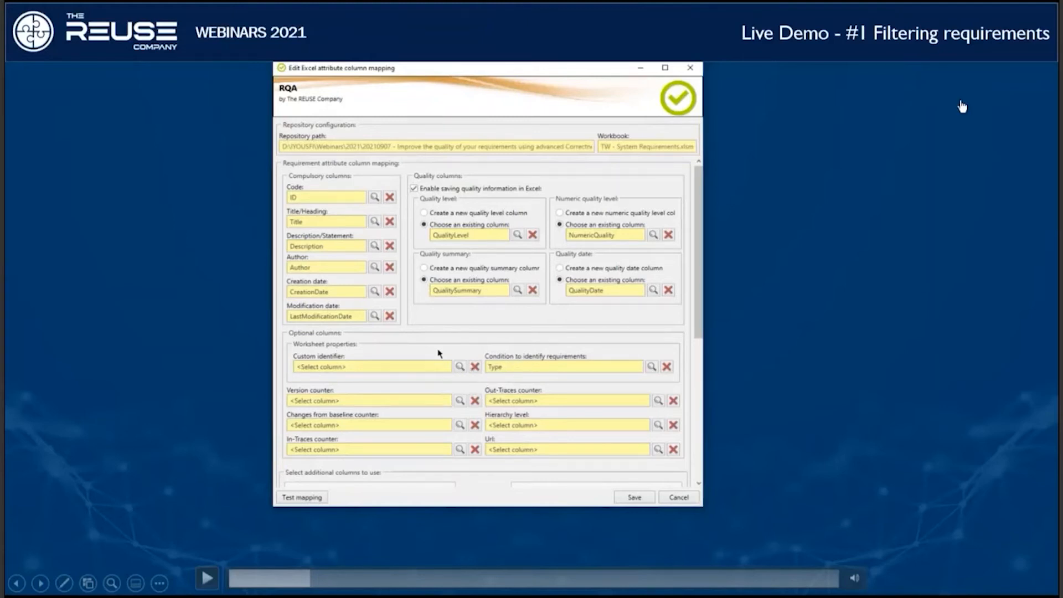
{"action": "left_click", "coordinate": [209, 579]}
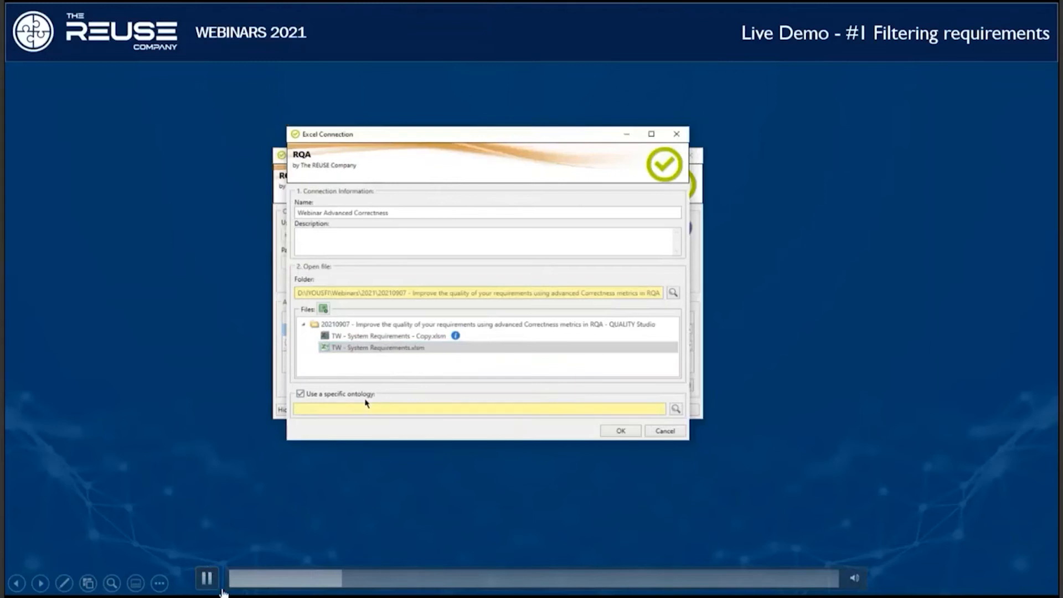
{"action": "key", "text": "space"}
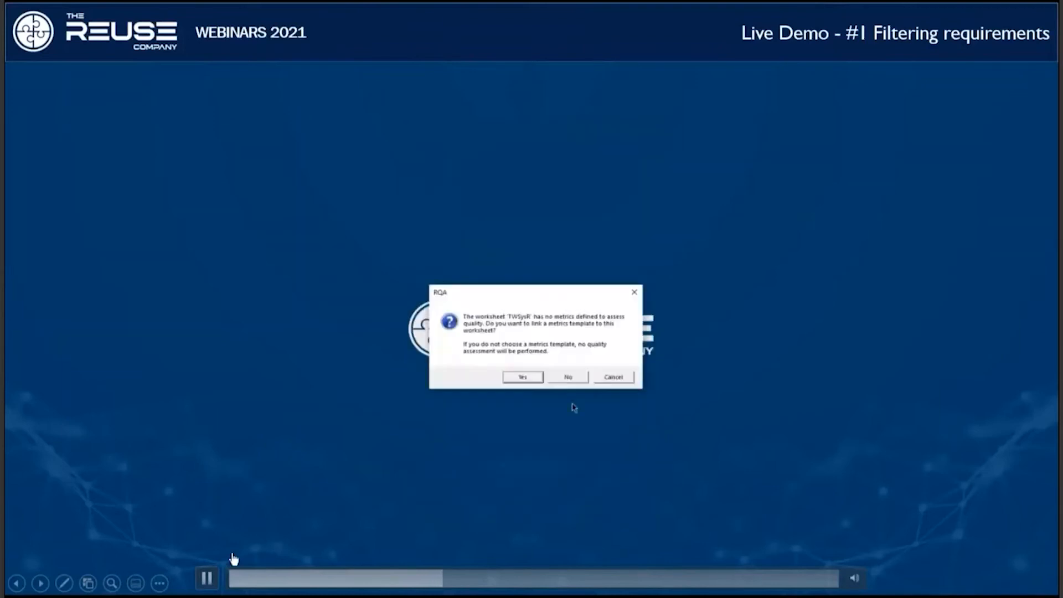
- Play the demo through the worksheet list and the TWSysR Worksheet Properties, pausing at each
{"action": "left_click", "coordinate": [582, 329]}
{"action": "left_click", "coordinate": [206, 577]}
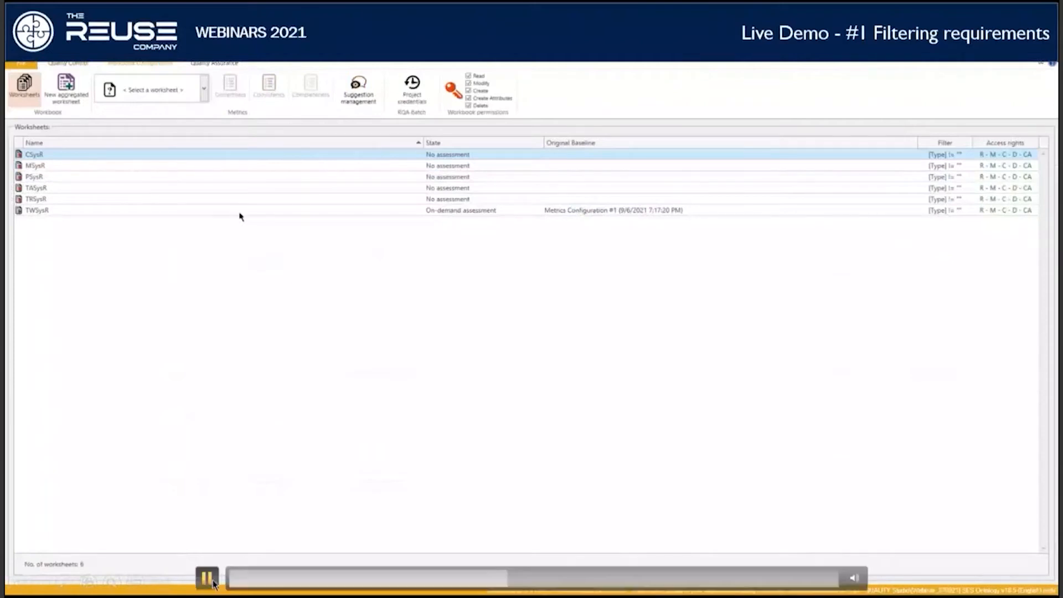
{"action": "left_click", "coordinate": [605, 337]}
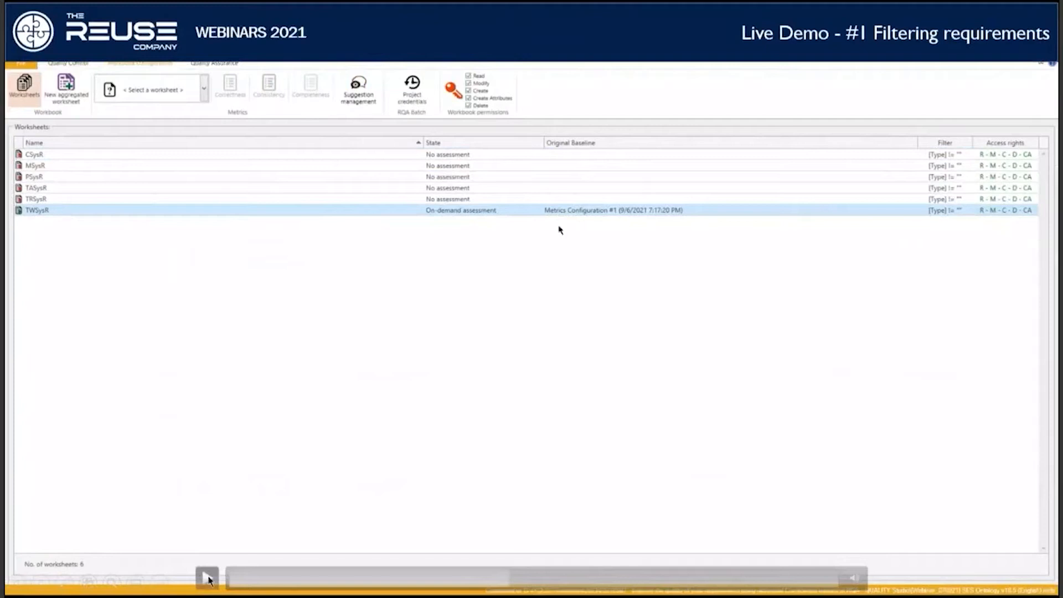
{"action": "left_click", "coordinate": [500, 414]}
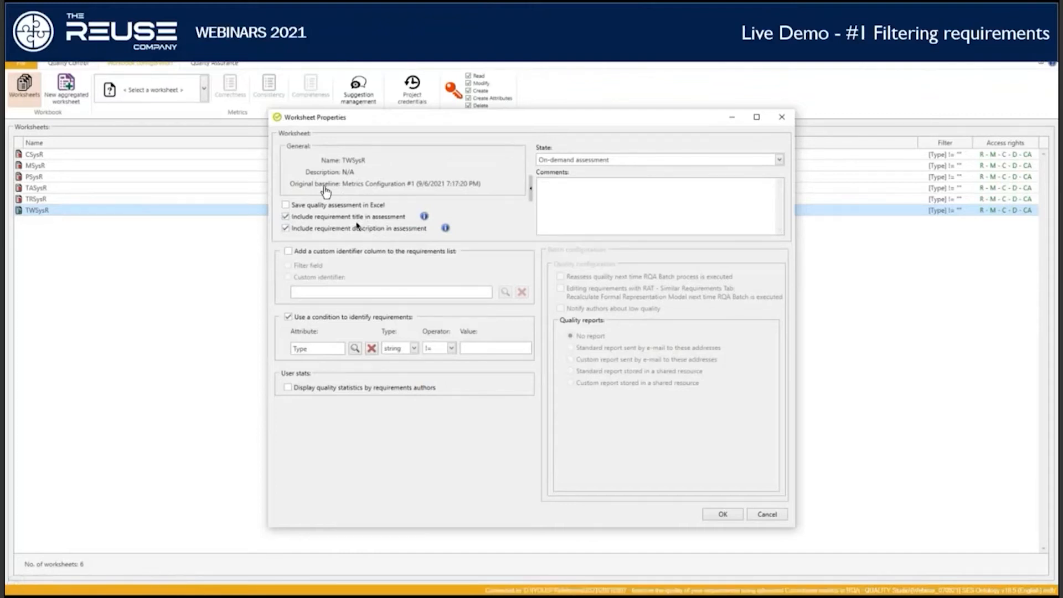
{"action": "left_click", "coordinate": [285, 228]}
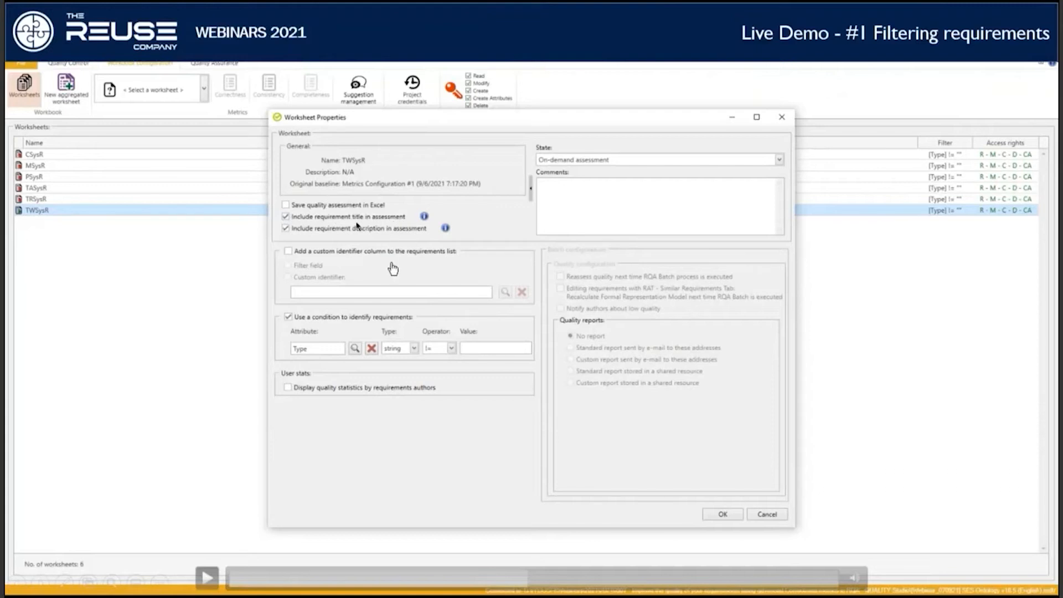
{"action": "left_click", "coordinate": [208, 578]}
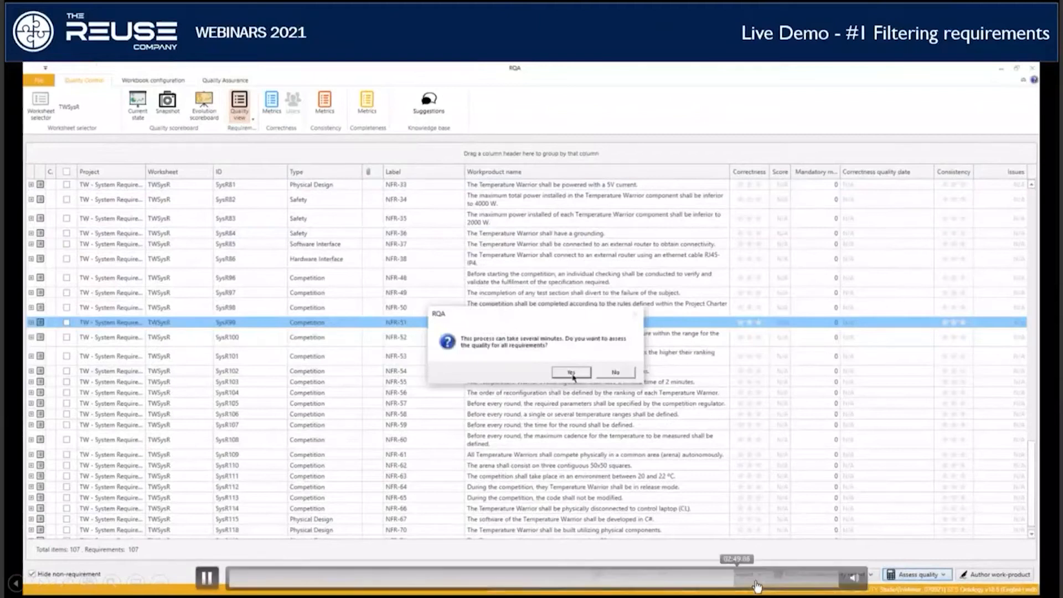
- Skip the demo video ahead past the quality assessment of all requirements to the sorted correctness results
{"action": "left_click", "coordinate": [757, 581]}
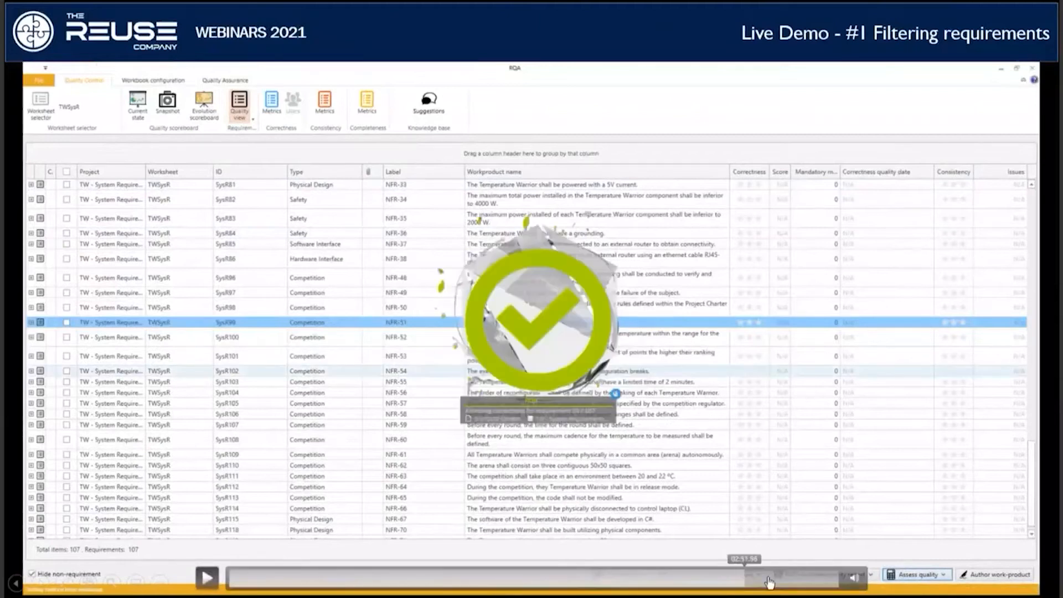
{"action": "left_click", "coordinate": [769, 581]}
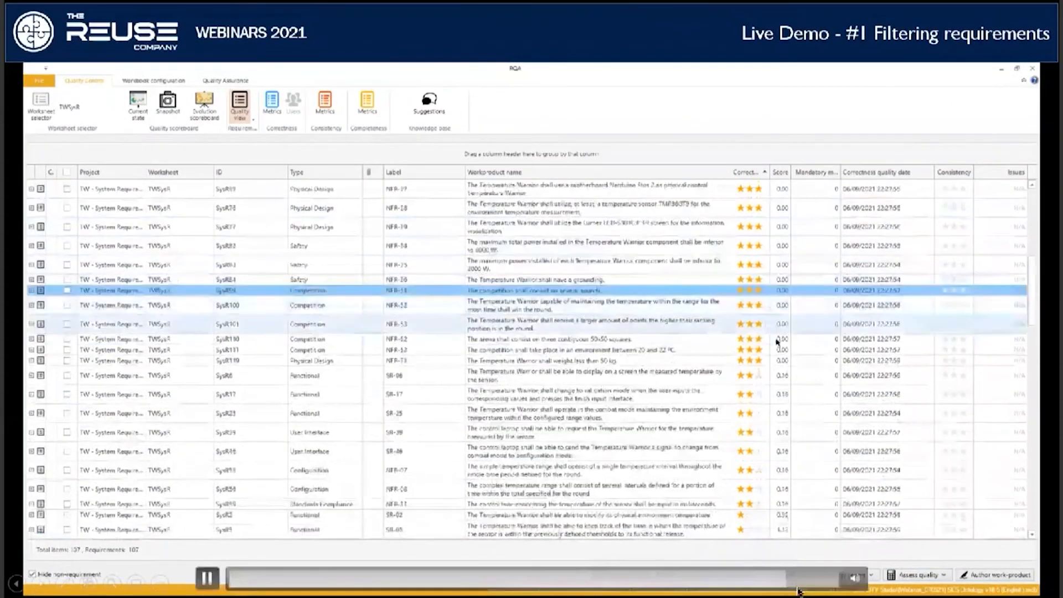
{"action": "left_click_drag", "start_coordinate": [795, 588], "coordinate": [805, 588]}
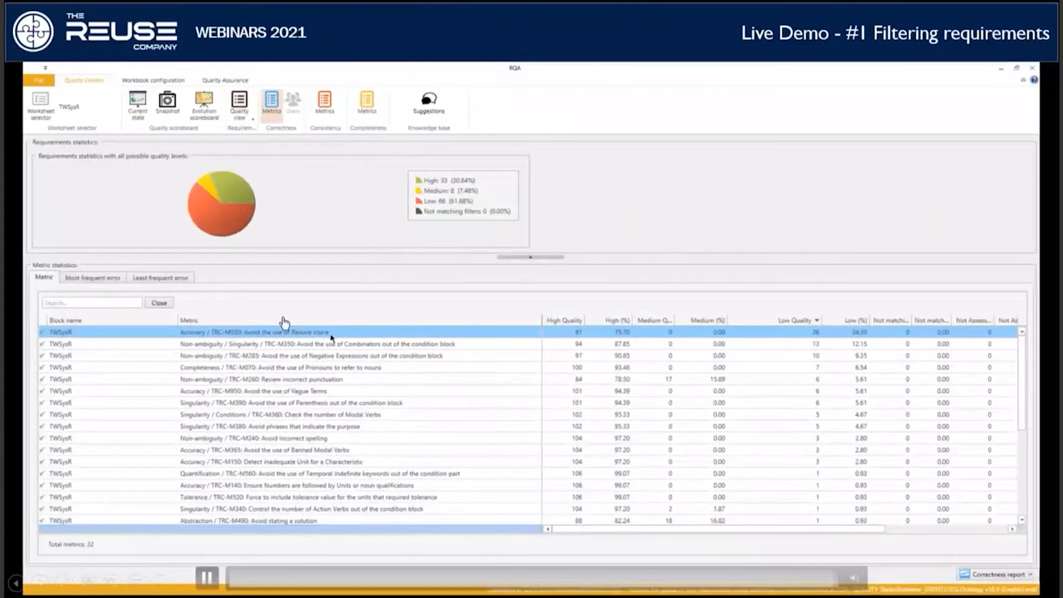
- Advance the presentation to the "Live Demo - #2 Metrics computation" slide
{"action": "left_click", "coordinate": [513, 507]}
{"action": "left_click", "coordinate": [344, 545]}
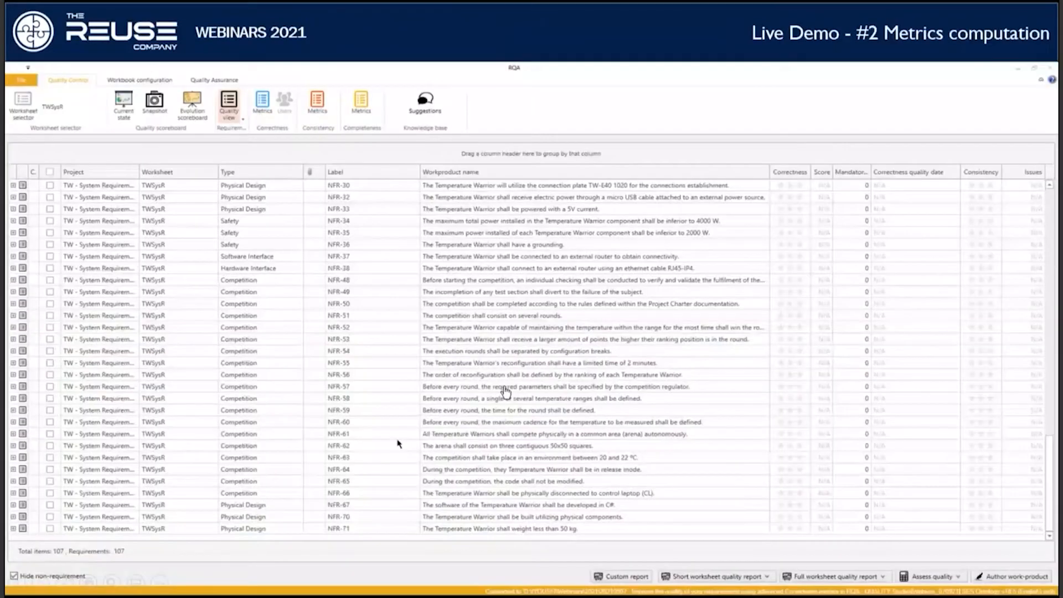
{"action": "mouse_move", "coordinate": [564, 269]}
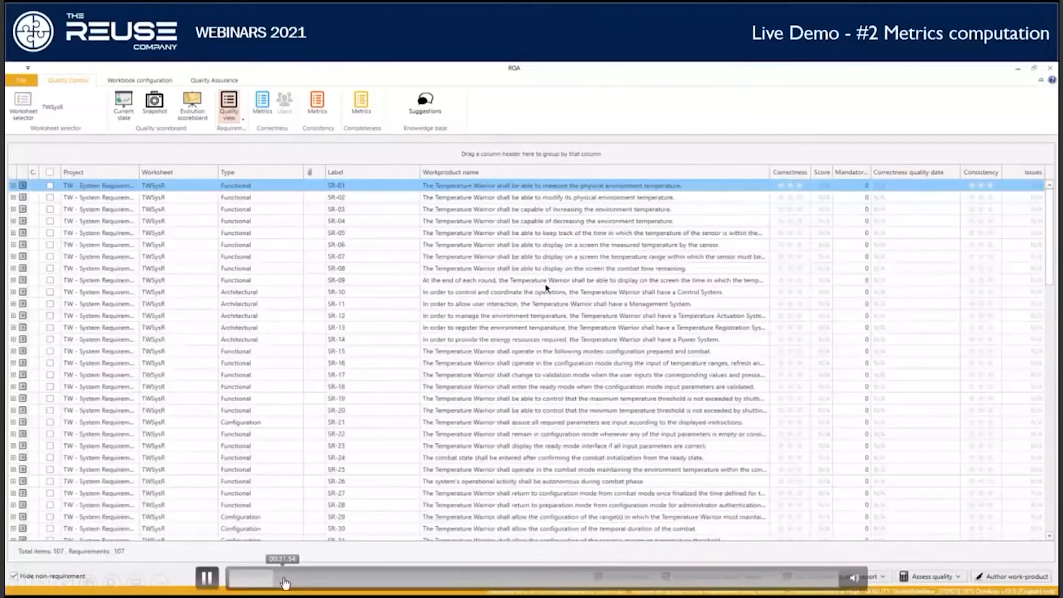
- Skip the metrics demo video to about 0:32 and examine the condition clause of requirement SysR18, pausing on it
{"action": "left_click", "coordinate": [285, 583]}
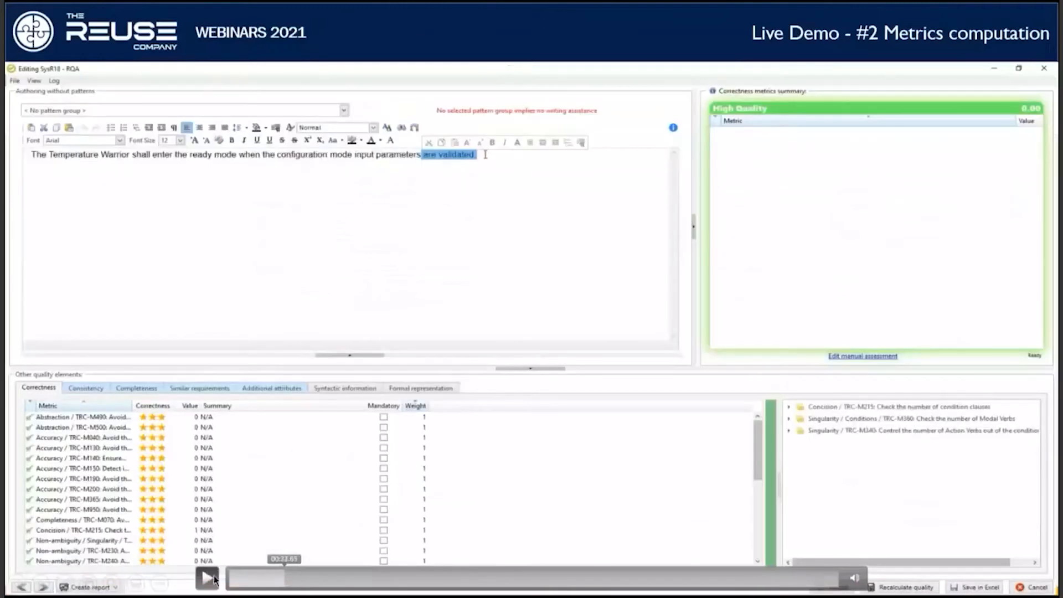
{"action": "left_click", "coordinate": [207, 579]}
{"action": "left_click", "coordinate": [259, 170]}
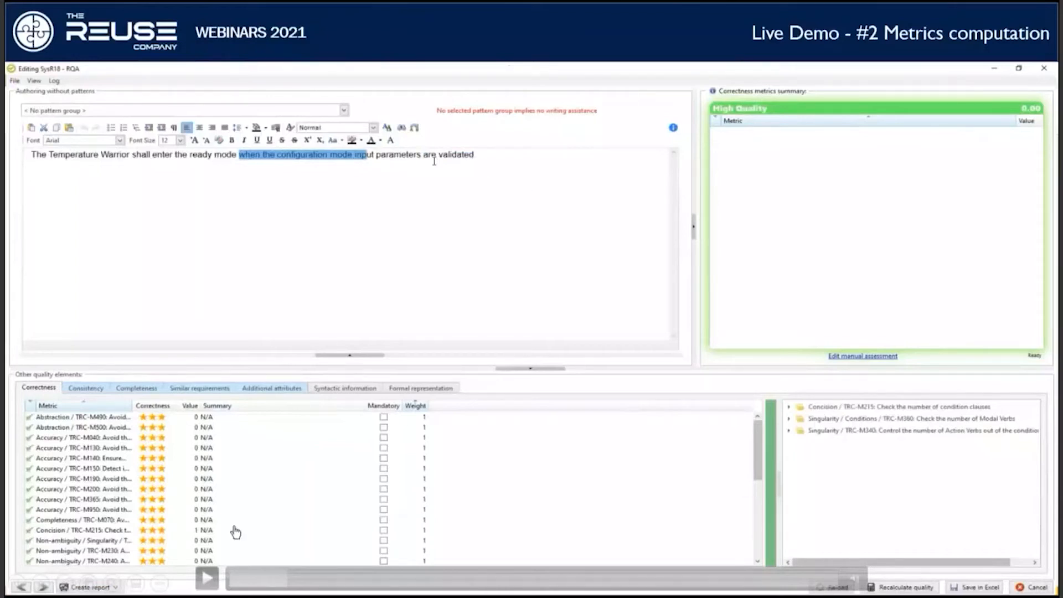
{"action": "left_click", "coordinate": [207, 578]}
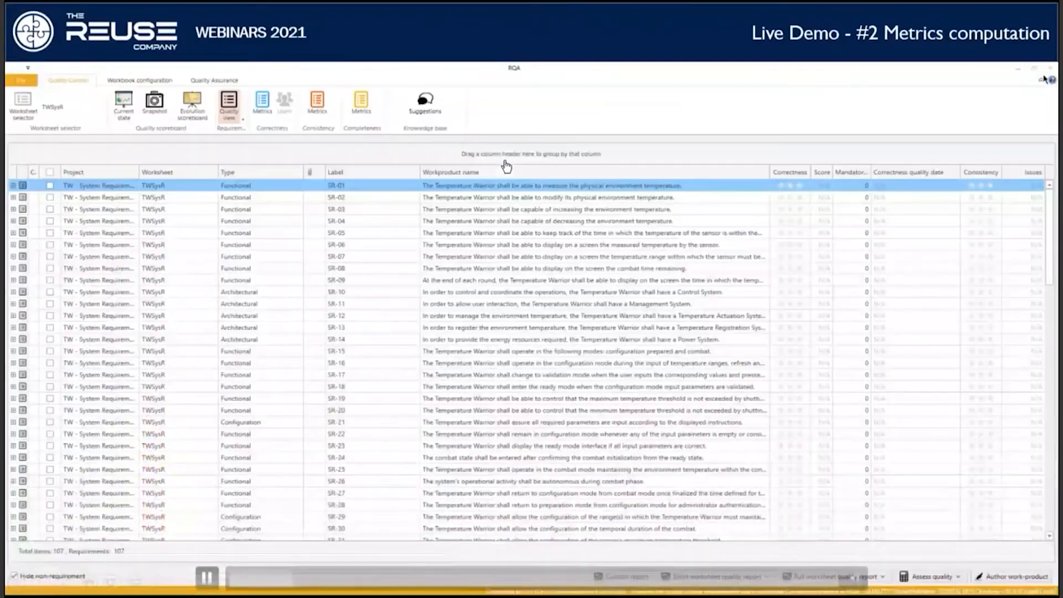
- Follow the demo through the workbook configuration to the correctness metrics of worksheet TWSysR
{"action": "left_click", "coordinate": [150, 106]}
{"action": "left_click", "coordinate": [147, 131]}
{"action": "left_click", "coordinate": [237, 109]}
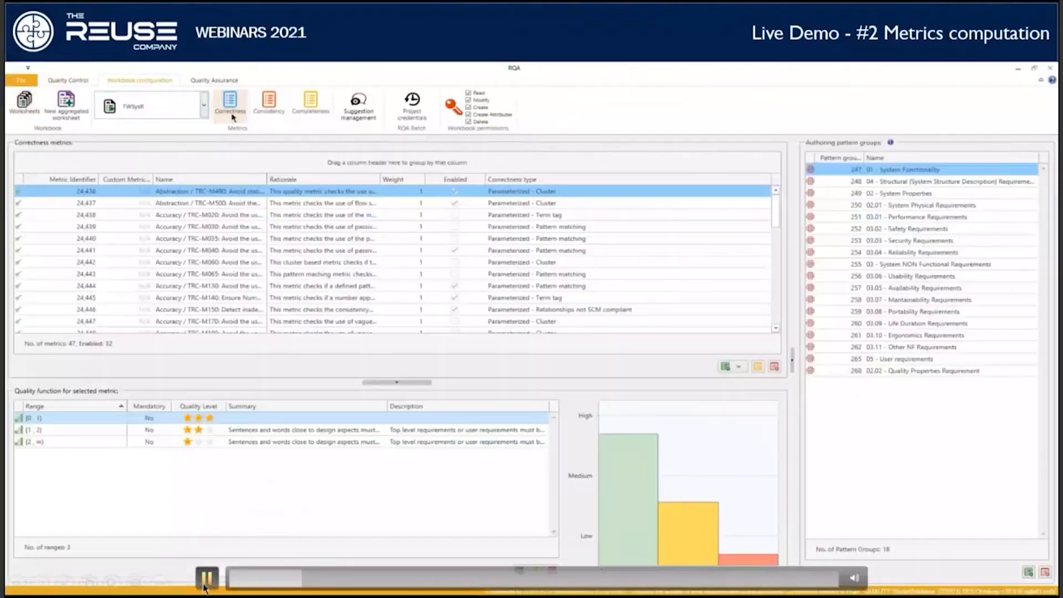
{"action": "left_click", "coordinate": [205, 579]}
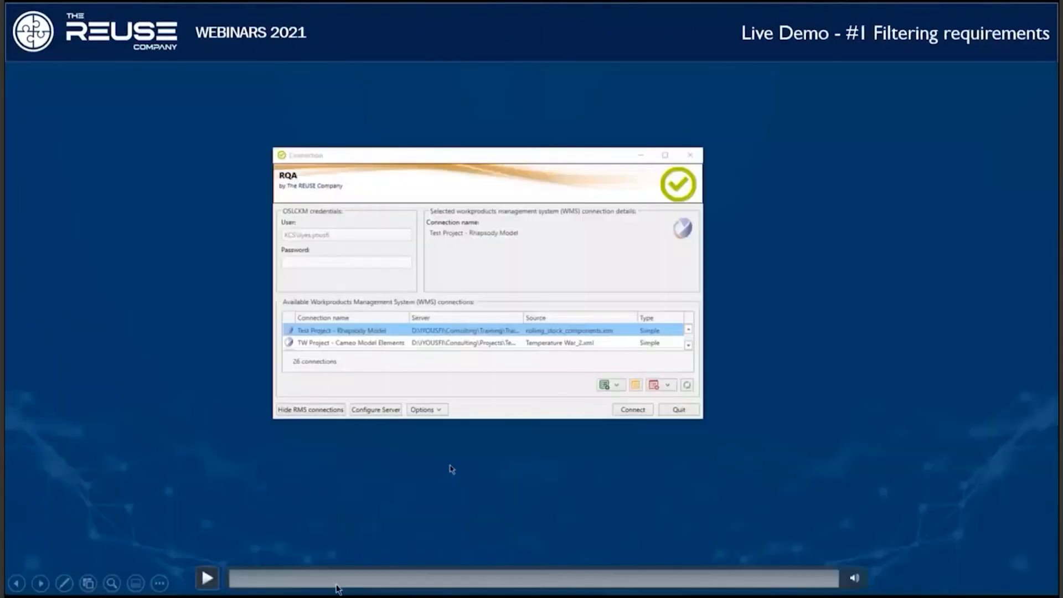
- Return to the "#2 Metrics computation" slide and skip its demo video ahead to about 1:30
{"action": "key", "text": "Right"}
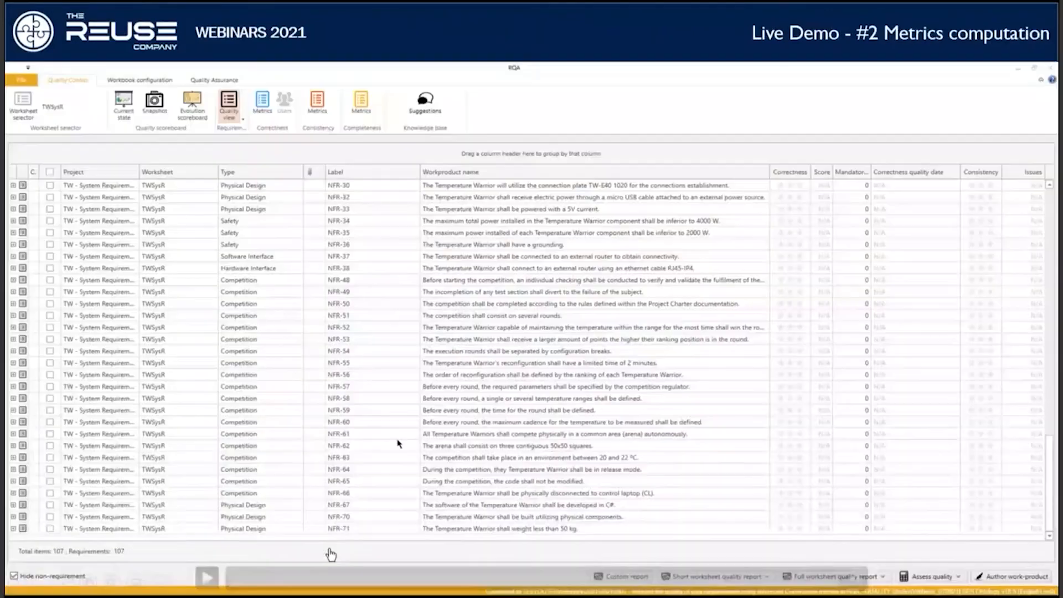
{"action": "left_click", "coordinate": [351, 581]}
{"action": "key", "text": "space"}
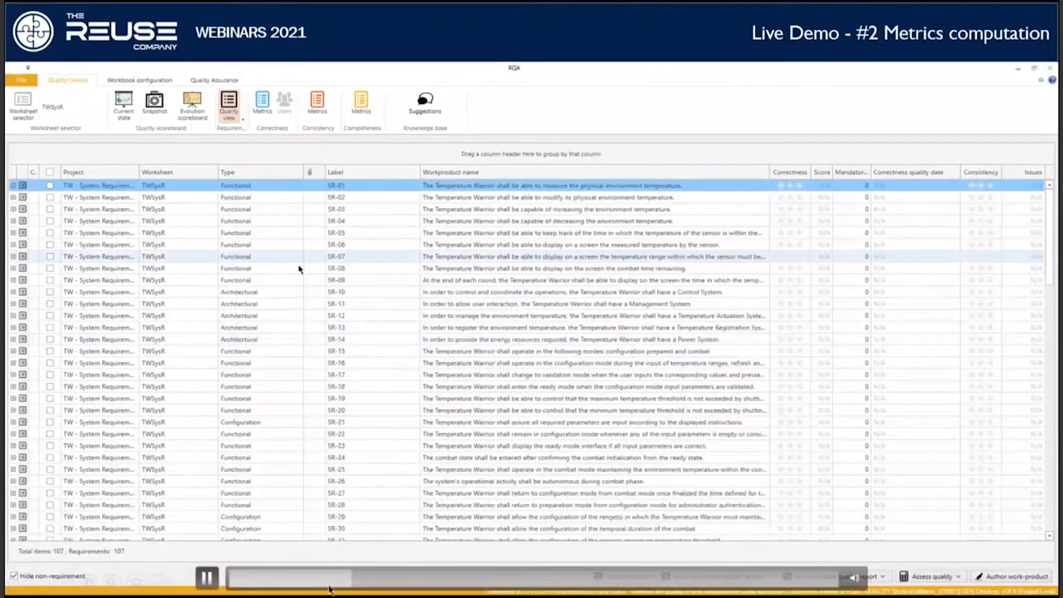
{"action": "left_click", "coordinate": [367, 586]}
{"action": "left_click", "coordinate": [383, 584]}
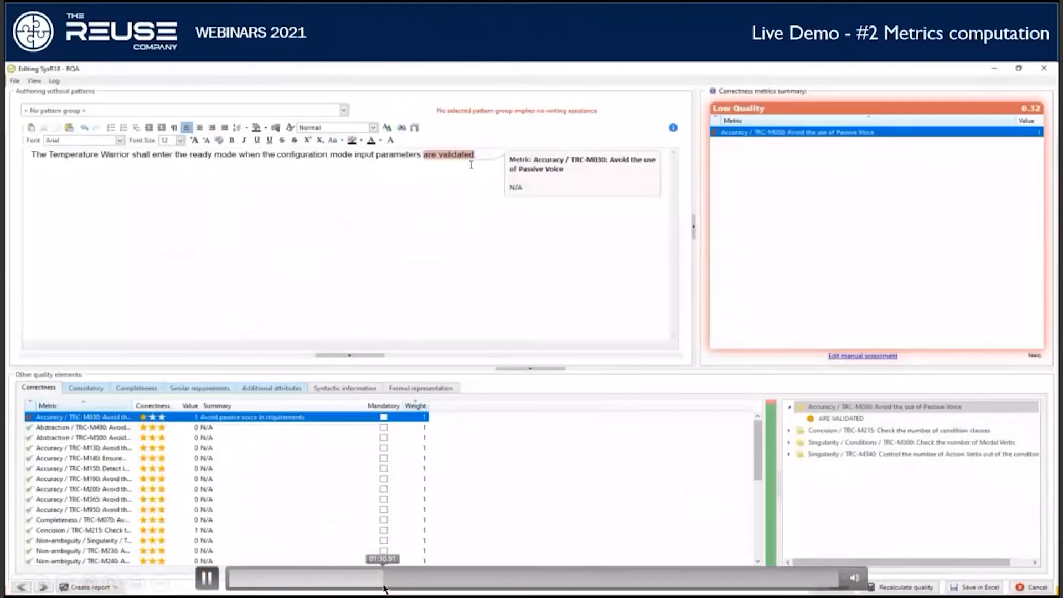
- Rewind the demo to the computation settings of the TRC-M040 passive voice metric
{"action": "left_click_drag", "start_coordinate": [391, 588], "coordinate": [327, 588]}
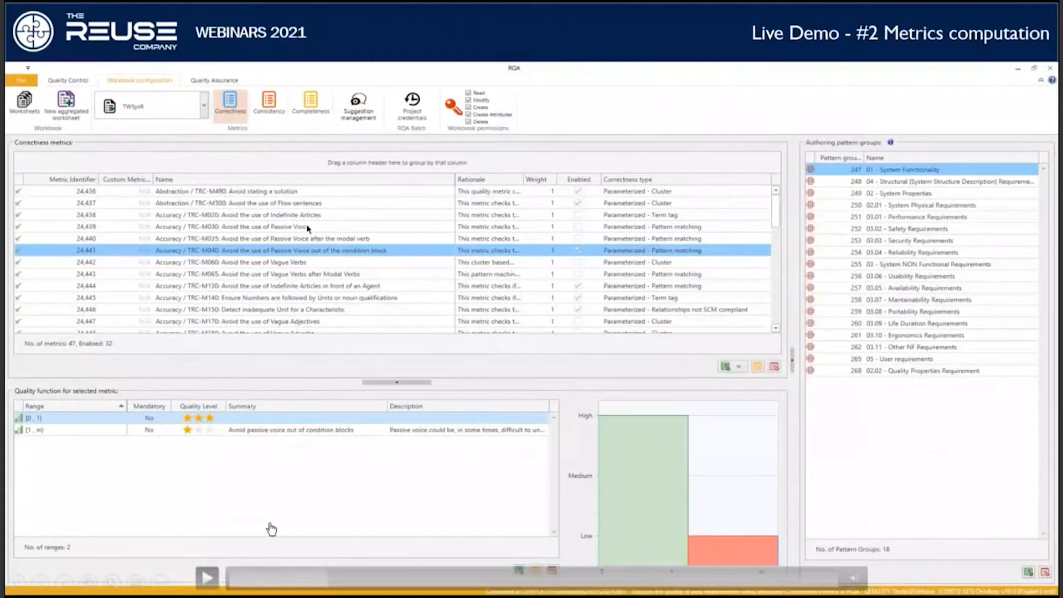
{"action": "left_click", "coordinate": [320, 580]}
{"action": "left_click", "coordinate": [320, 581]}
{"action": "left_click", "coordinate": [323, 581]}
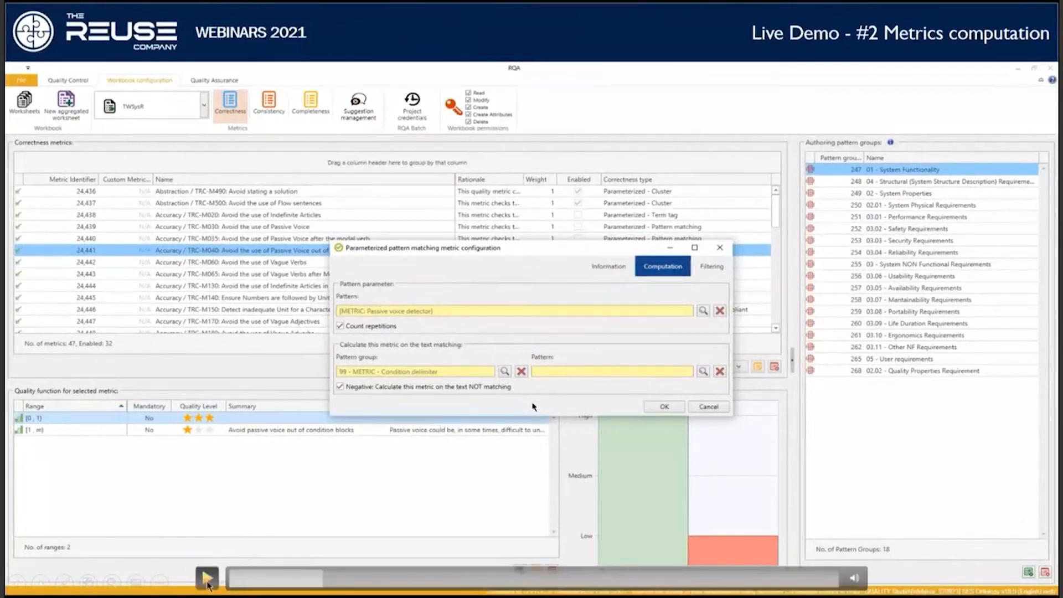
- Move the demo to the part around 1:04 that deals with the general passive voice metric TRC-M030
{"action": "left_click", "coordinate": [347, 586]}
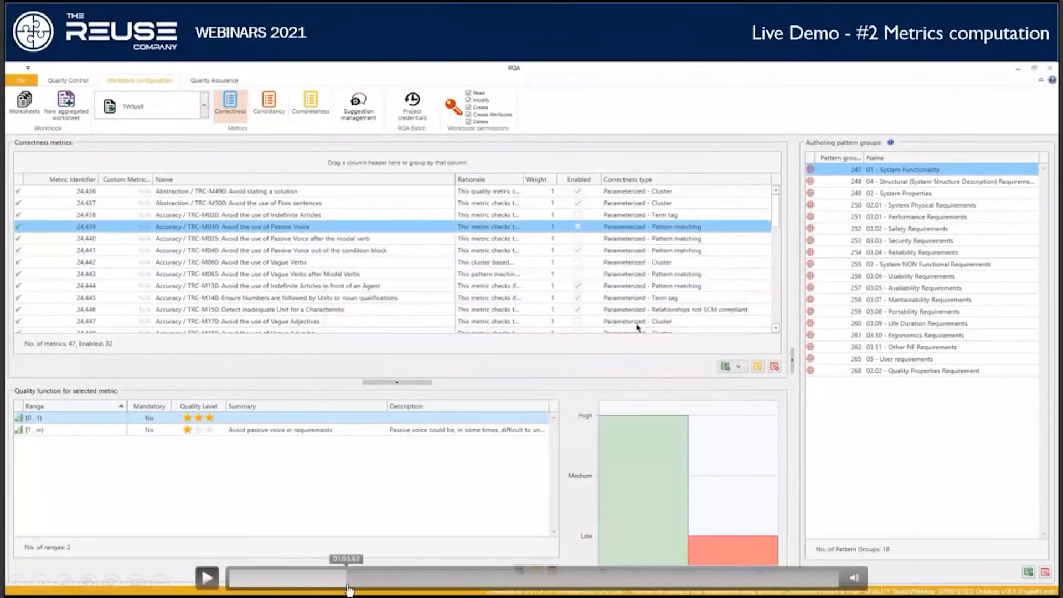
{"action": "left_click", "coordinate": [308, 244]}
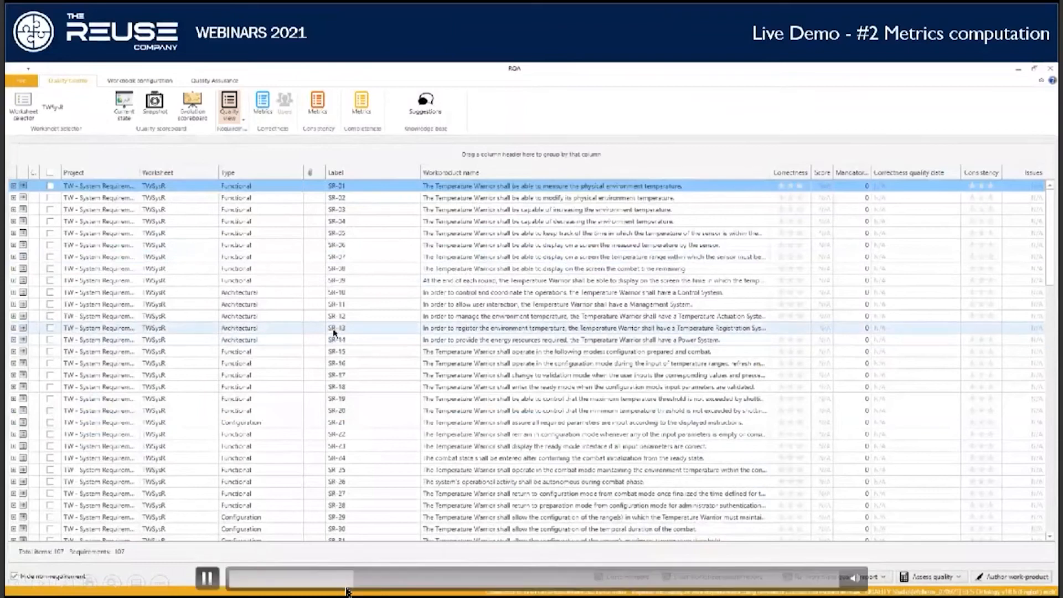
{"action": "left_click", "coordinate": [344, 585]}
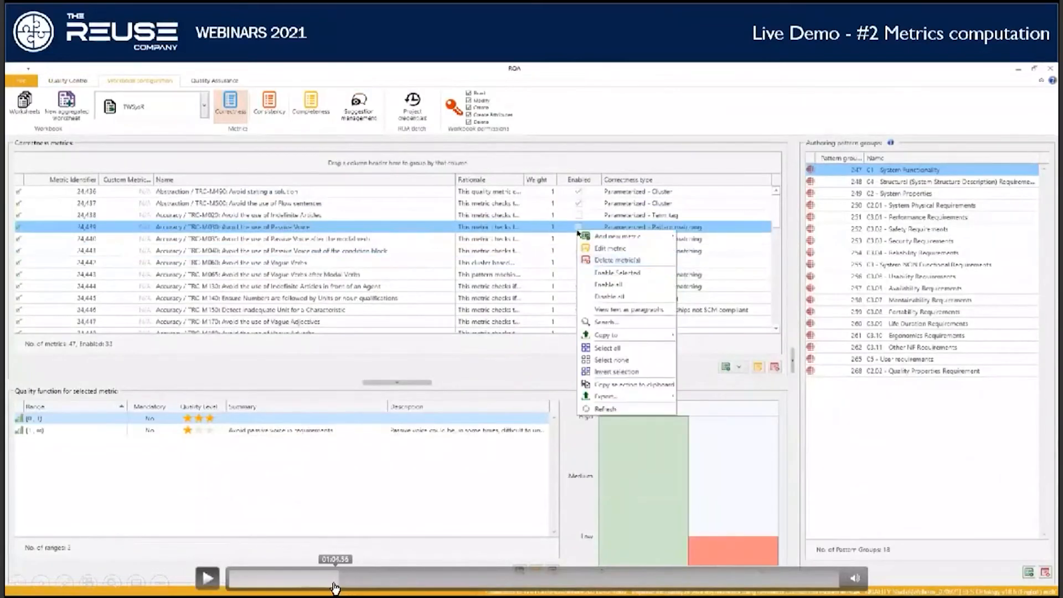
{"action": "left_click", "coordinate": [333, 588]}
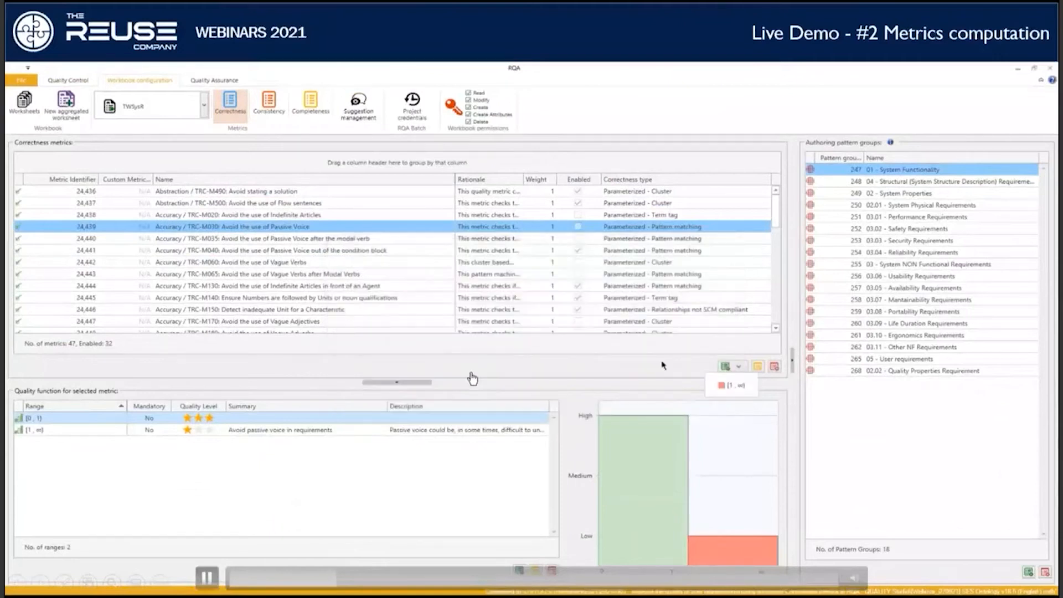
- Skip the demo ahead to the passive voice assessment of requirement SysR18 and pause there
{"action": "left_click", "coordinate": [346, 583]}
{"action": "left_click_drag", "start_coordinate": [352, 583], "coordinate": [383, 583]}
{"action": "left_click", "coordinate": [207, 578]}
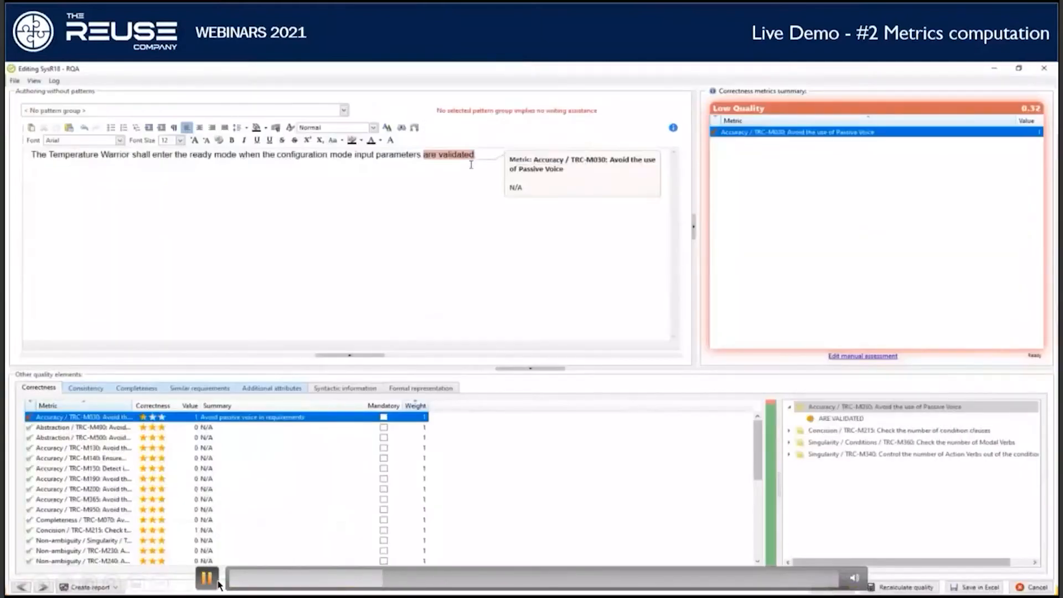
{"action": "left_click", "coordinate": [207, 578]}
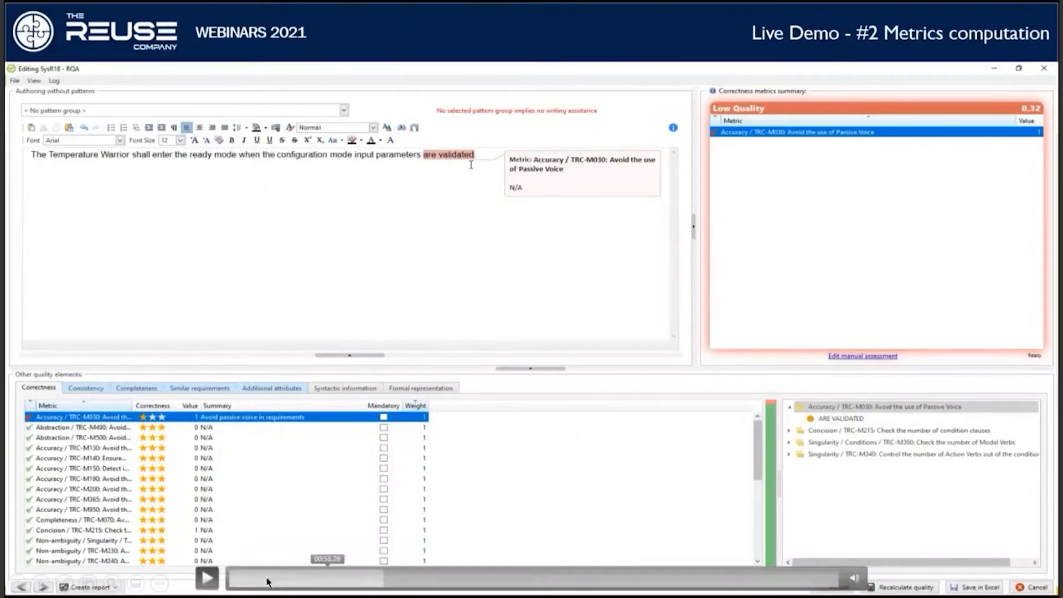
- Skip the demo to about 1:57 at the temperature range requirements SysR68 and SysR69, pausing before resuming playback
{"action": "left_click", "coordinate": [207, 579]}
{"action": "left_click", "coordinate": [391, 587]}
{"action": "left_click_drag", "start_coordinate": [392, 587], "coordinate": [415, 592]}
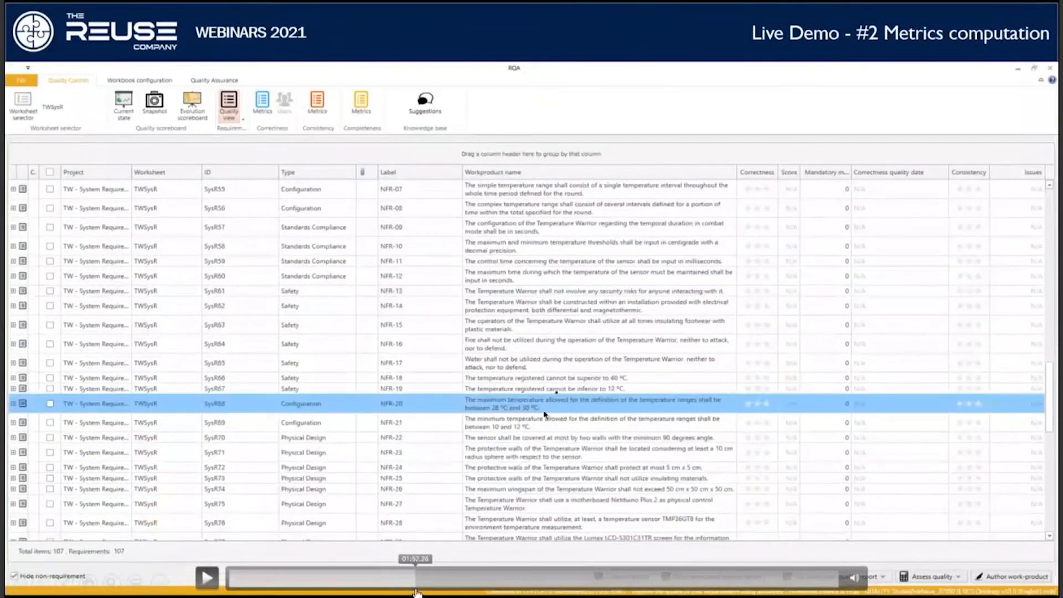
{"action": "left_click", "coordinate": [214, 581]}
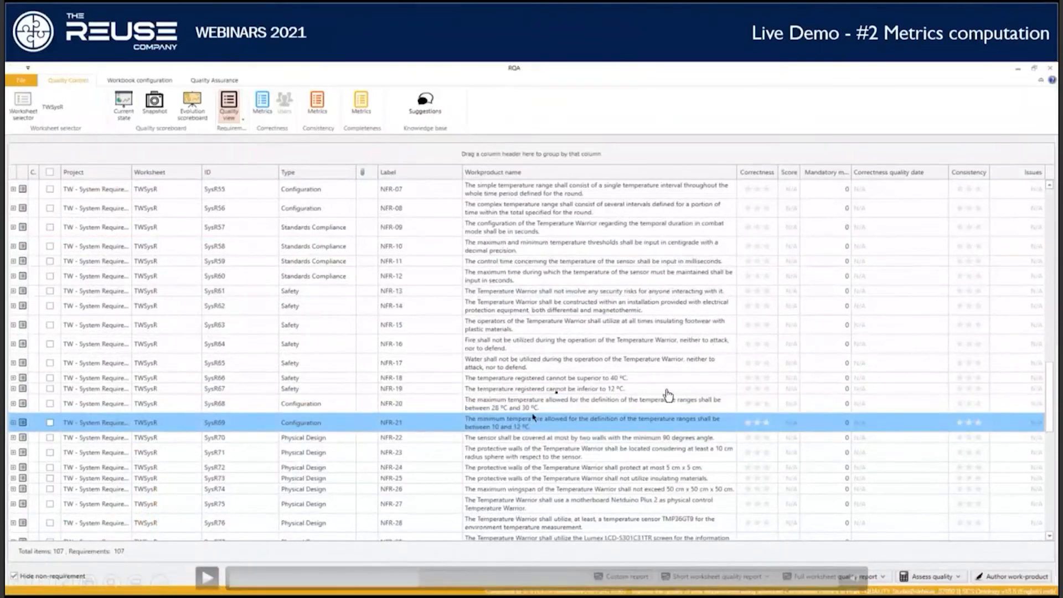
{"action": "left_click", "coordinate": [208, 577]}
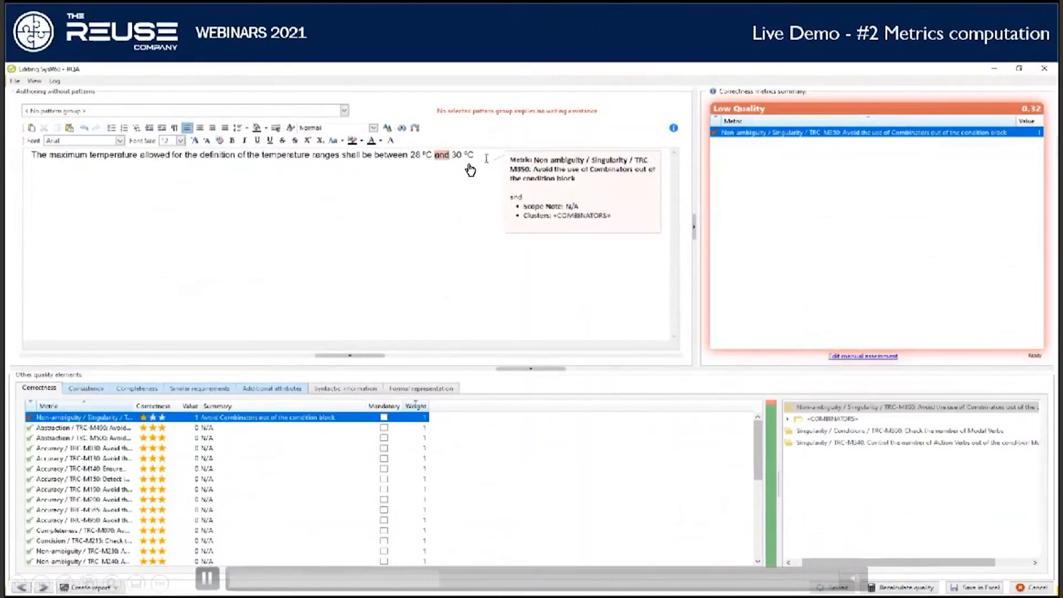
- Examine the combinator metric result for SysR68, and skip the demo ahead to KNOWLEDGE Manager at about 2:31
{"action": "left_click", "coordinate": [208, 579]}
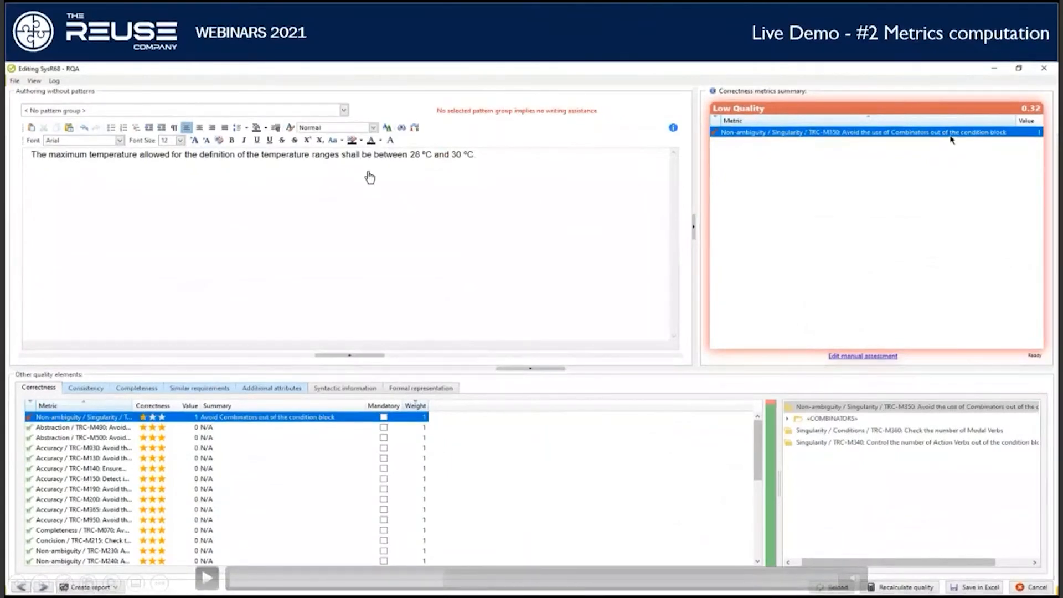
{"action": "left_click", "coordinate": [210, 581]}
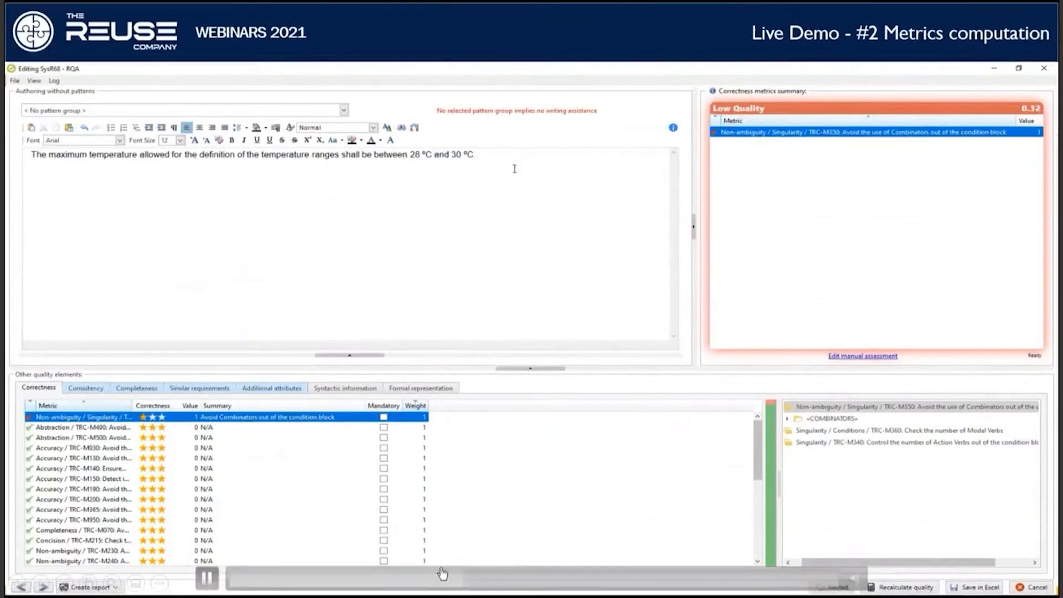
{"action": "left_click_drag", "start_coordinate": [466, 581], "coordinate": [485, 592]}
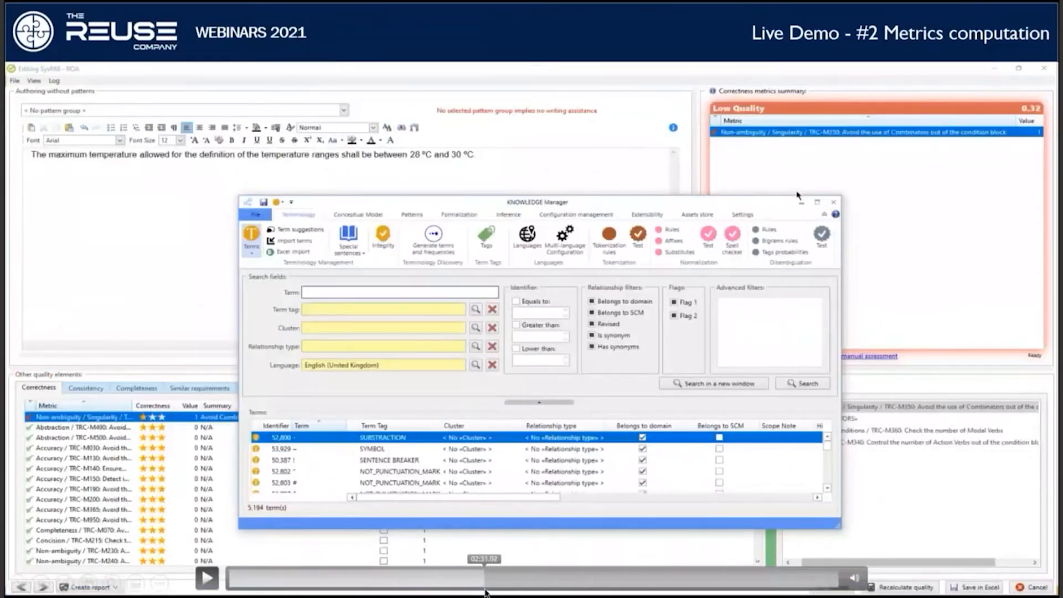
- Skip the demo to the new pattern's sample text "between * and" in KNOWLEDGE Manager, pausing there before resuming playback
{"action": "left_click_drag", "start_coordinate": [485, 592], "coordinate": [497, 592]}
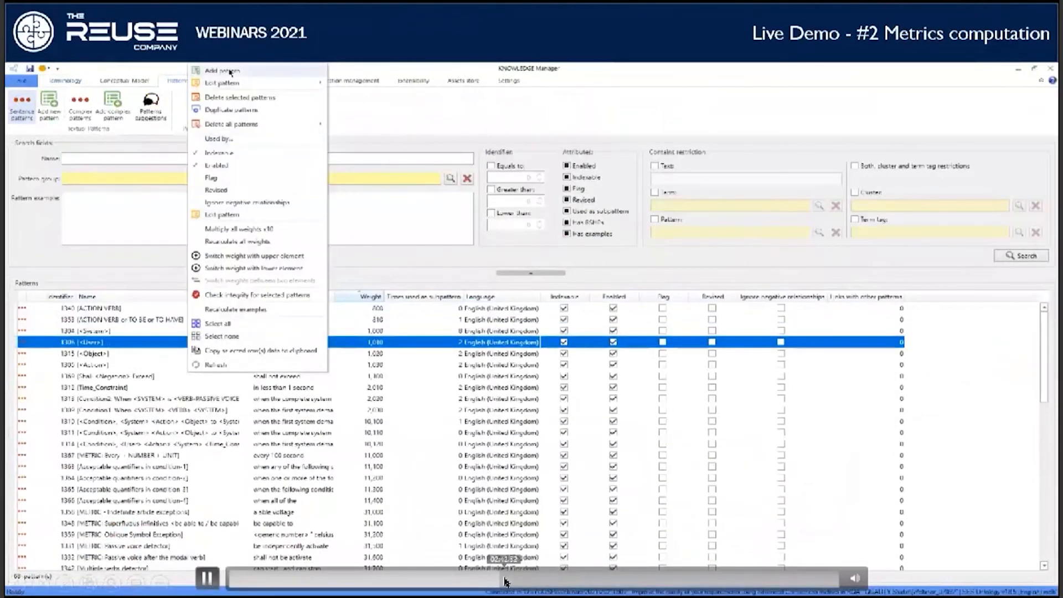
{"action": "left_click_drag", "start_coordinate": [505, 581], "coordinate": [509, 584]}
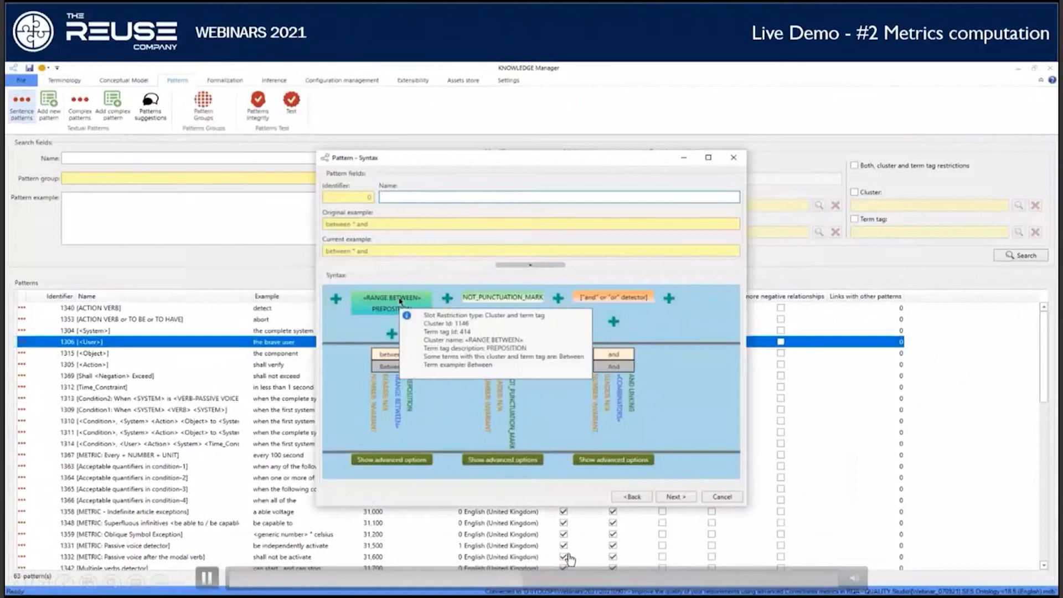
{"action": "left_click", "coordinate": [501, 579]}
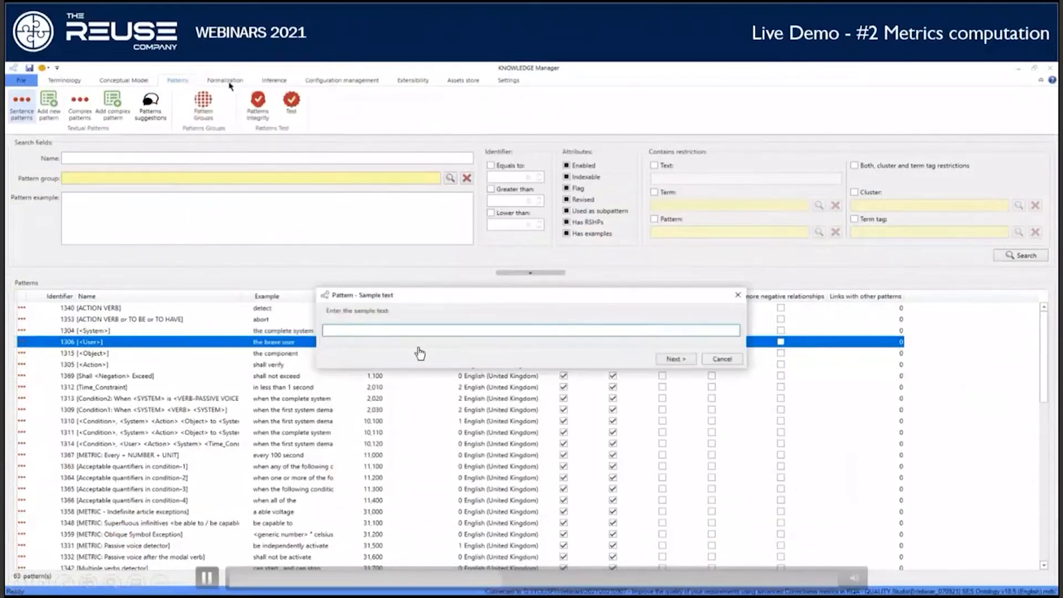
{"action": "left_click", "coordinate": [358, 332]}
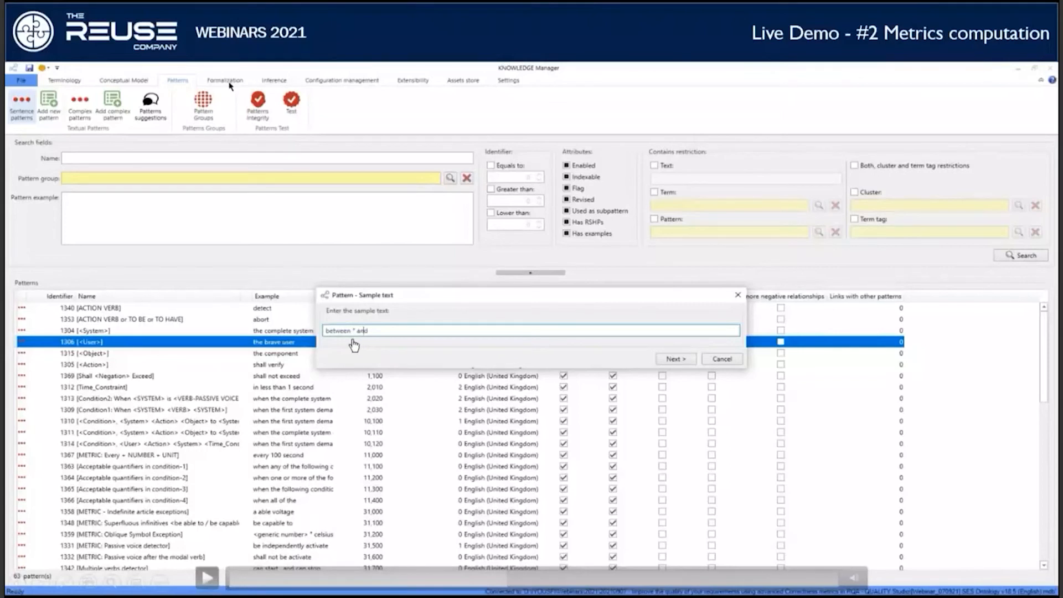
{"action": "left_click", "coordinate": [354, 338]}
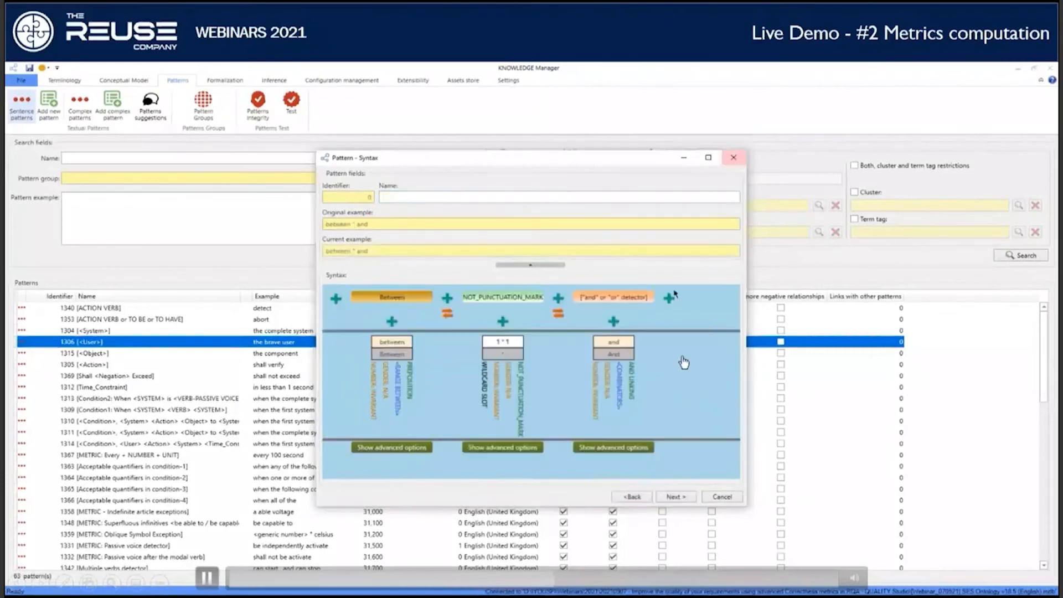
- Collapse the pattern's third syntax slot to level 2, the term And, and name the pattern "Between * And"
{"action": "right_click", "coordinate": [626, 300]}
{"action": "mouse_move", "coordinate": [708, 319]}
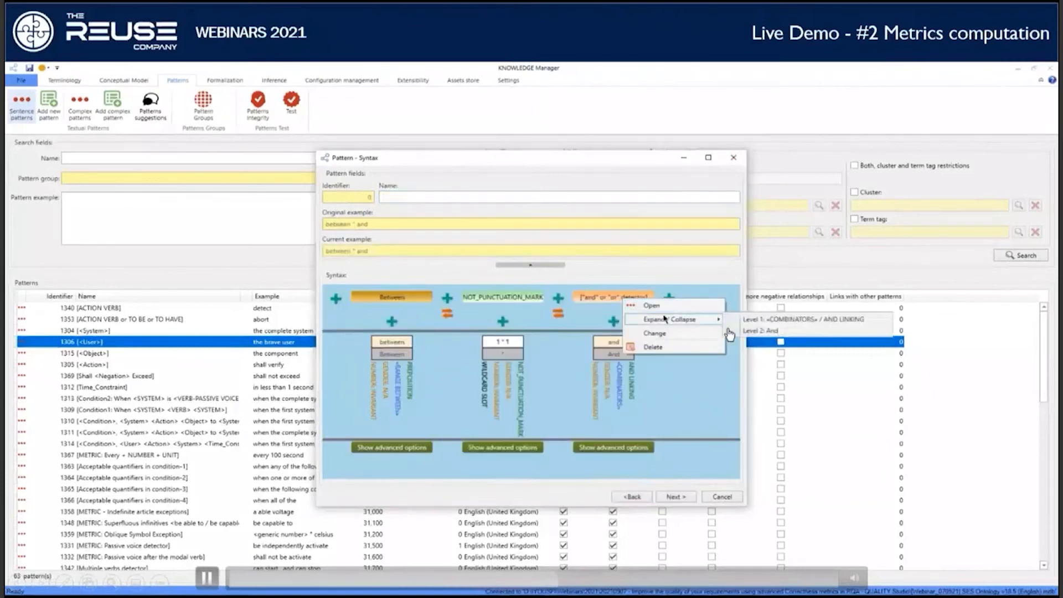
{"action": "left_click", "coordinate": [762, 330]}
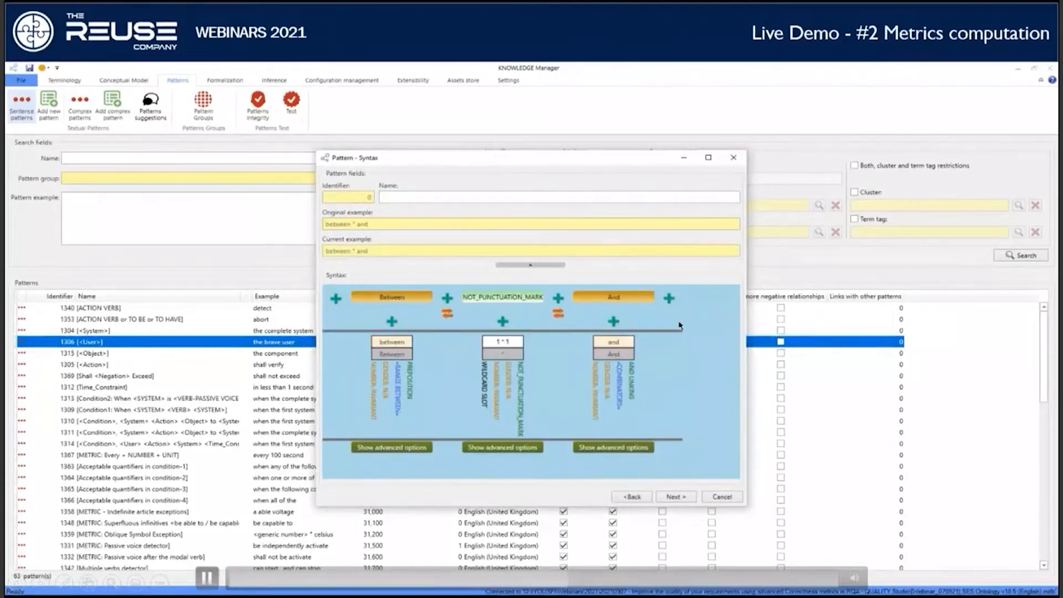
{"action": "left_click", "coordinate": [455, 197]}
{"action": "type", "text": "Between * And"}
{"action": "key", "text": "Return"}
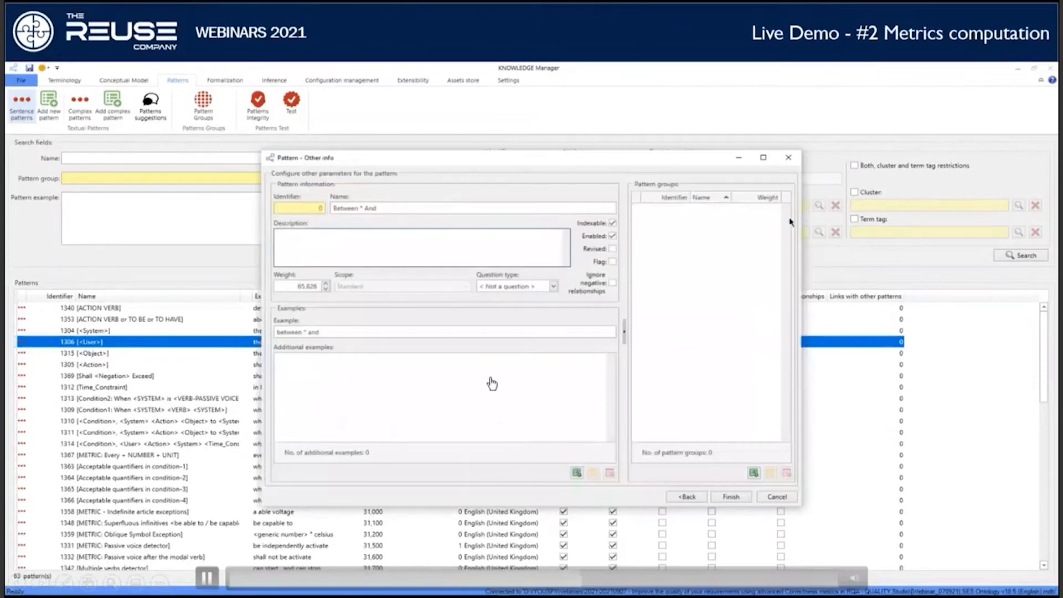
- Skip the demo from the pattern group assignment to the group "99 - METRIC - Exceptions for Combinators" and pause there
{"action": "right_click", "coordinate": [692, 232]}
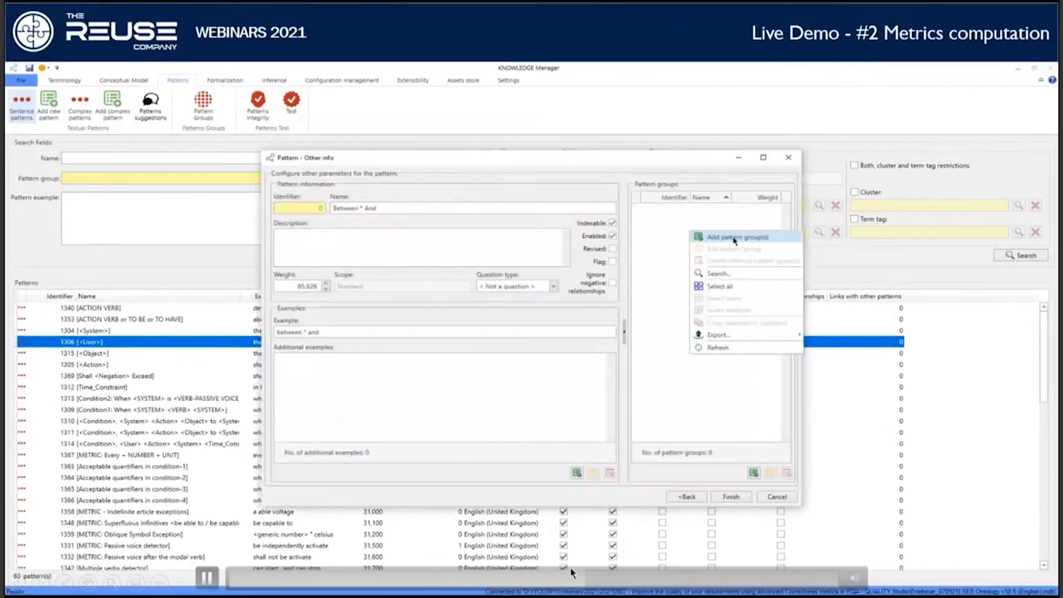
{"action": "left_click", "coordinate": [591, 578]}
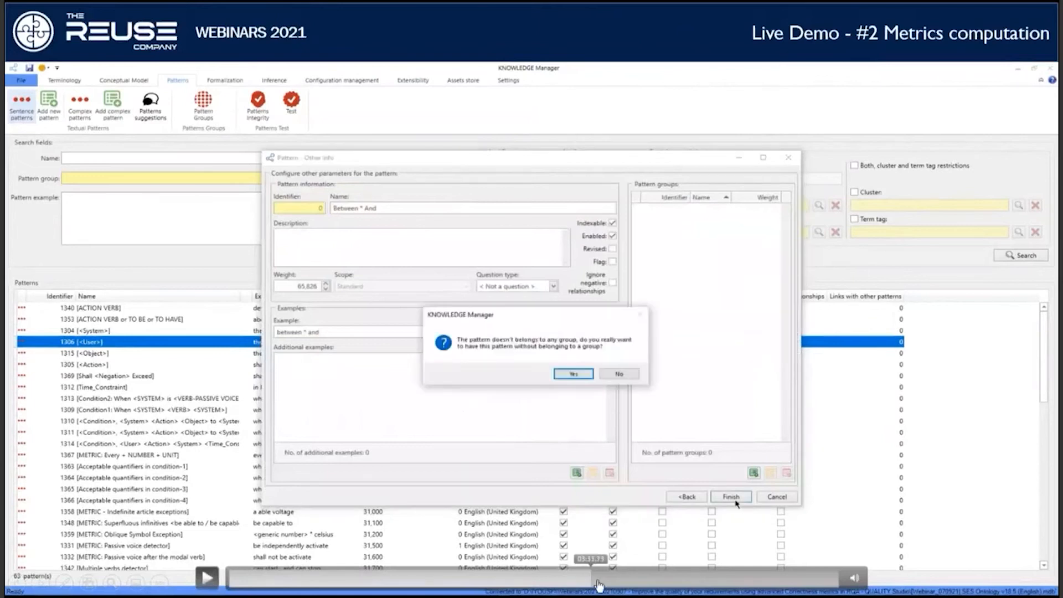
{"action": "left_click", "coordinate": [598, 580]}
{"action": "left_click", "coordinate": [606, 580]}
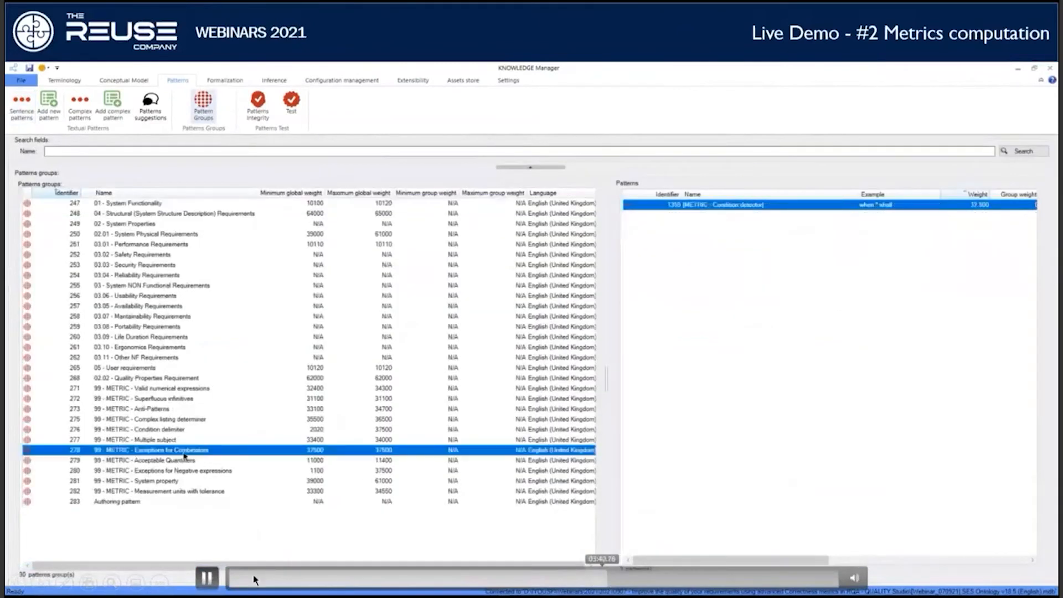
{"action": "left_click", "coordinate": [191, 460]}
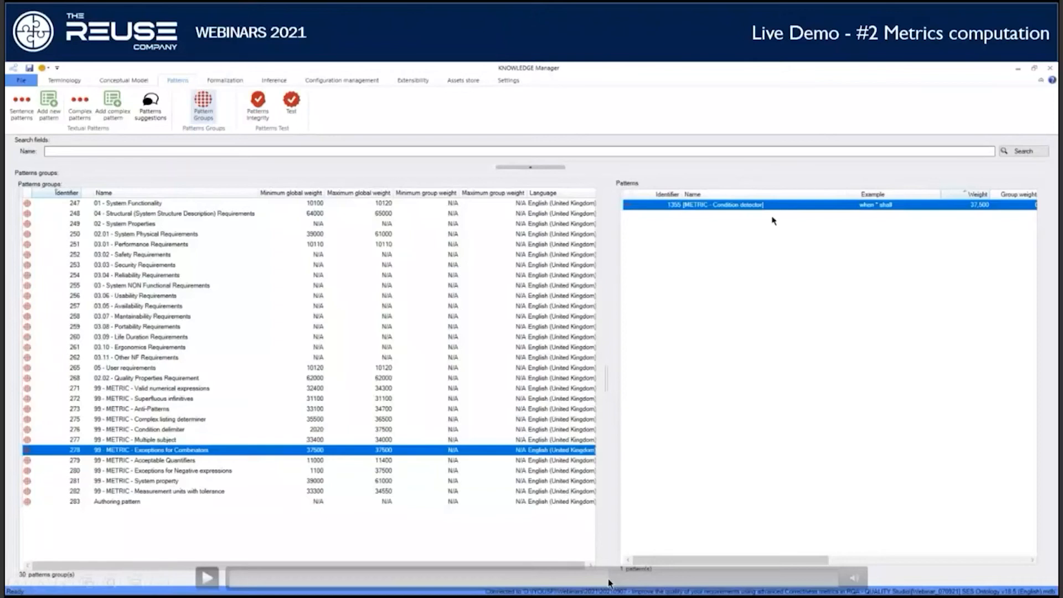
- Skip the demo past the pattern's addition to the combinator exceptions, to just after 4:05 at the RQA requirements list, and resume playback
{"action": "left_click", "coordinate": [629, 580]}
{"action": "left_click", "coordinate": [635, 582]}
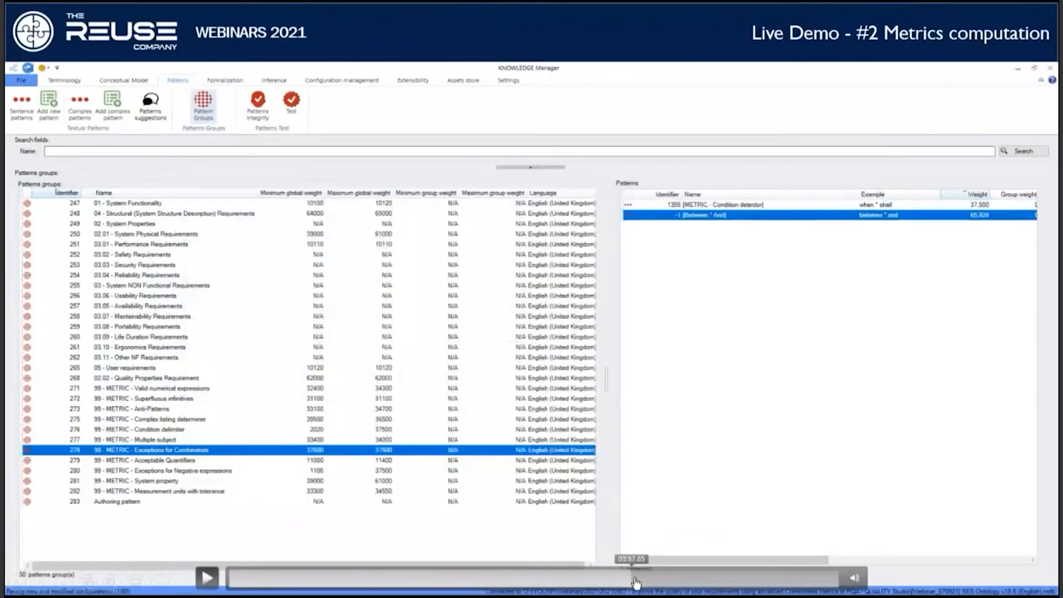
{"action": "left_click", "coordinate": [638, 582]}
{"action": "left_click", "coordinate": [646, 583]}
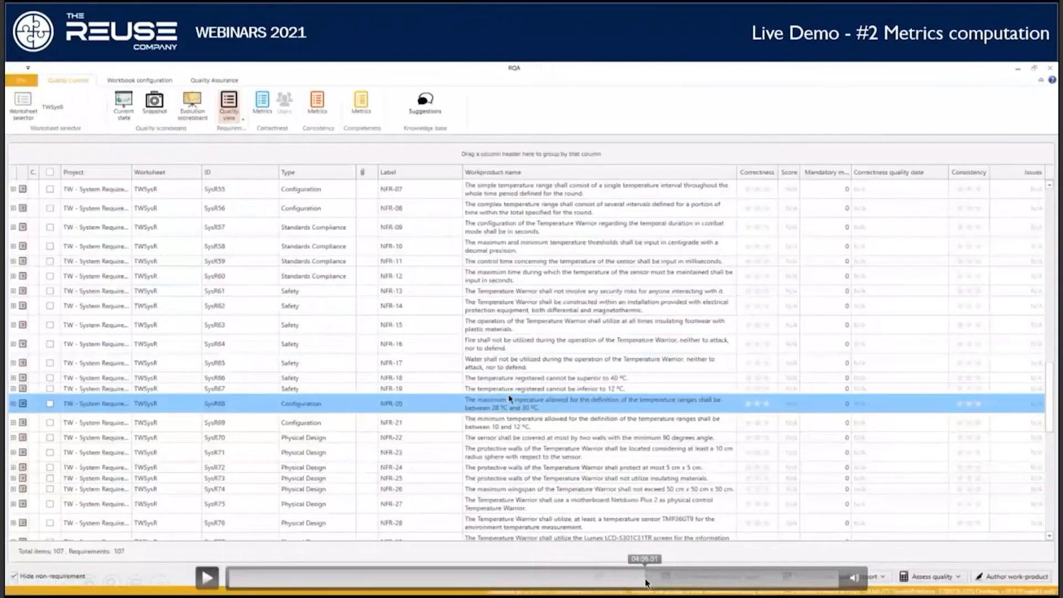
{"action": "left_click", "coordinate": [649, 582]}
{"action": "left_click", "coordinate": [652, 583]}
{"action": "left_click", "coordinate": [207, 577]}
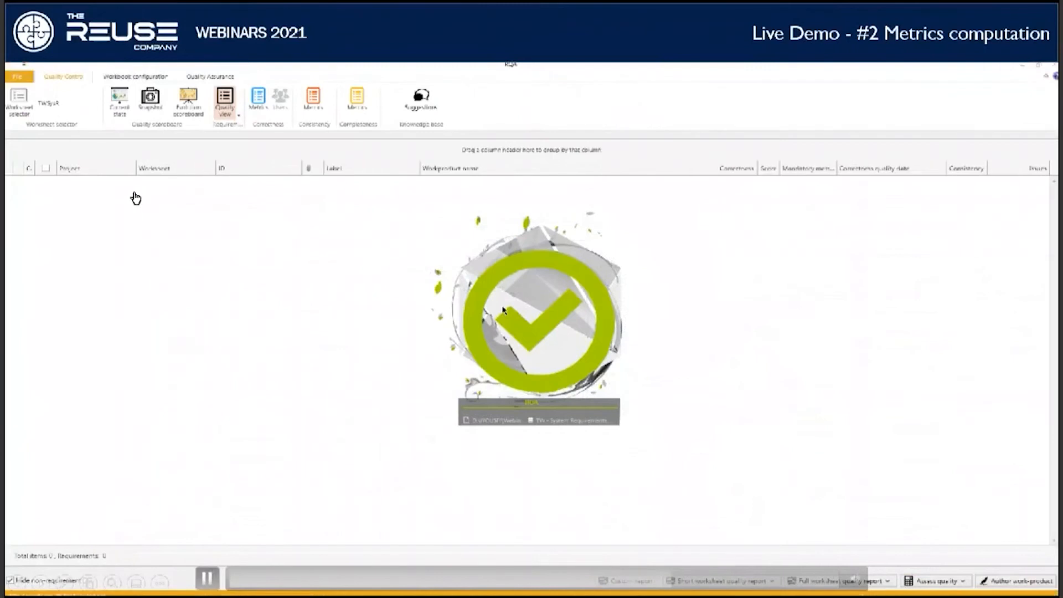
- Skip the demo to requirement SysR69's assessment with metric TRC-M140 on numbers without units, and pause there
{"action": "left_click_drag", "start_coordinate": [679, 584], "coordinate": [705, 591]}
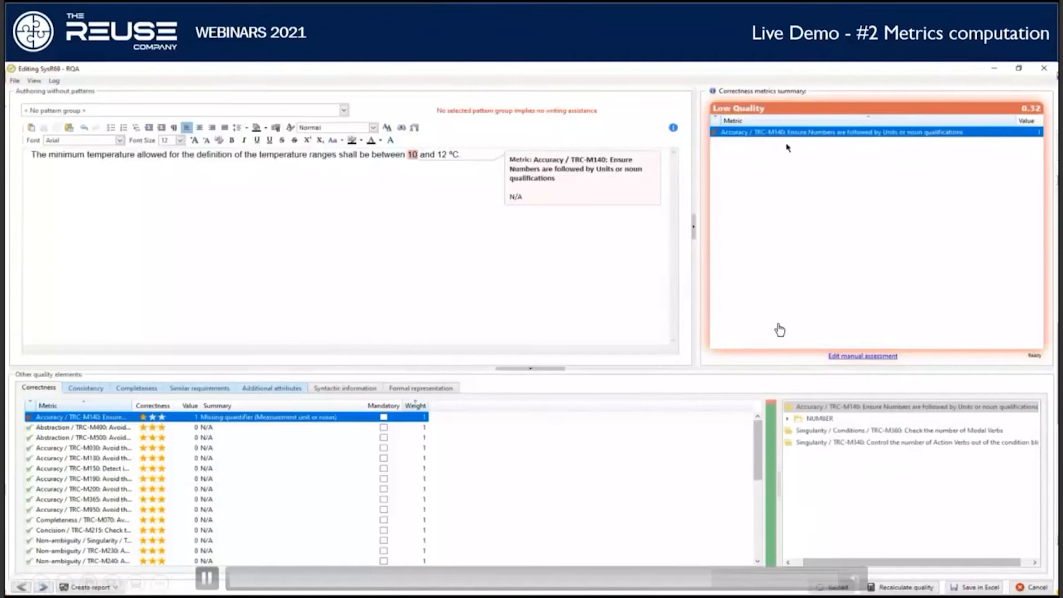
{"action": "left_click", "coordinate": [700, 583]}
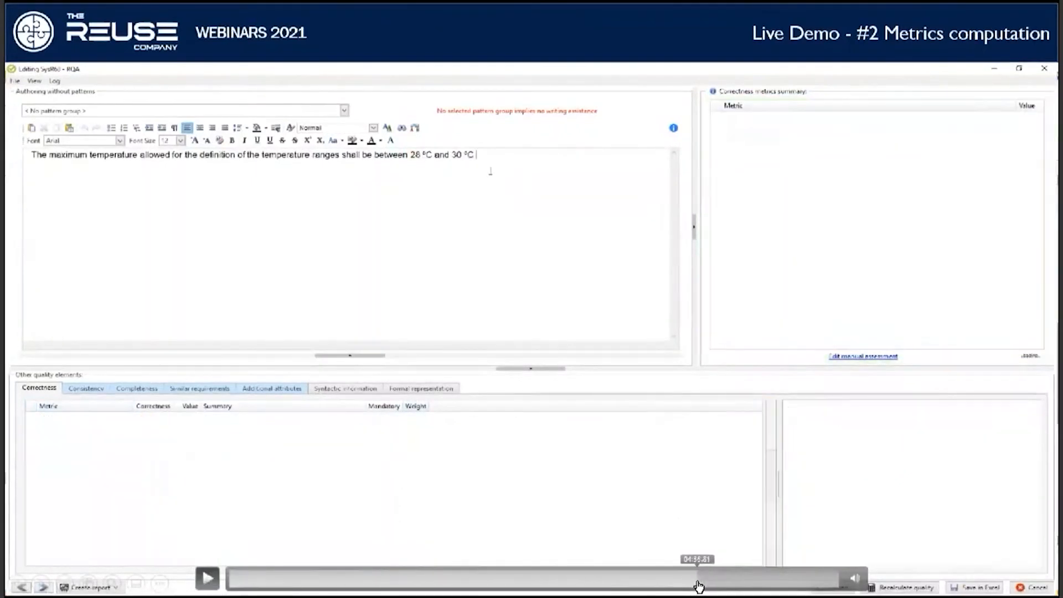
{"action": "left_click_drag", "start_coordinate": [705, 582], "coordinate": [713, 583]}
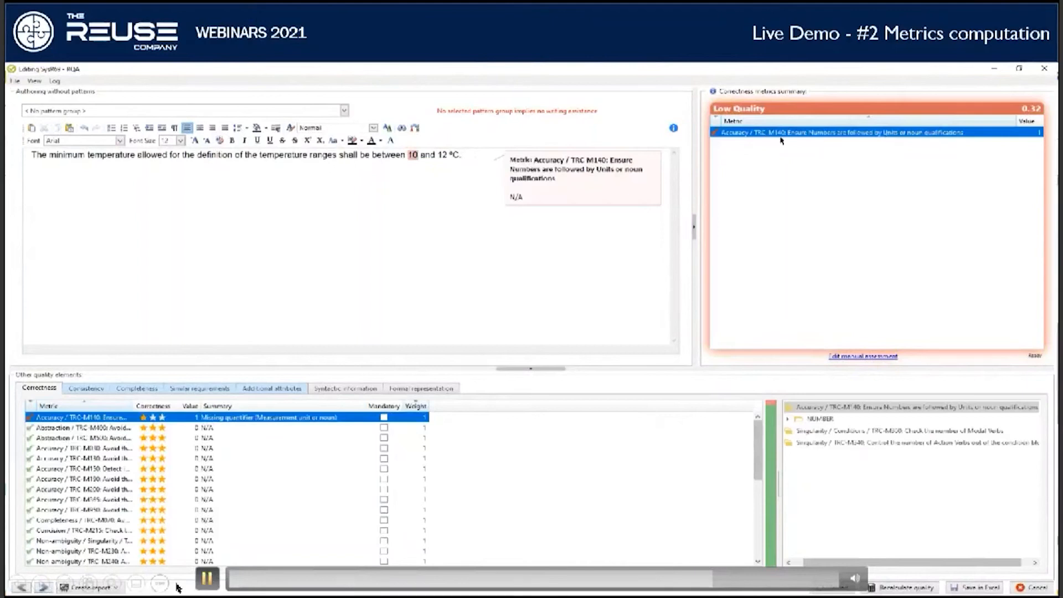
{"action": "left_click", "coordinate": [207, 578]}
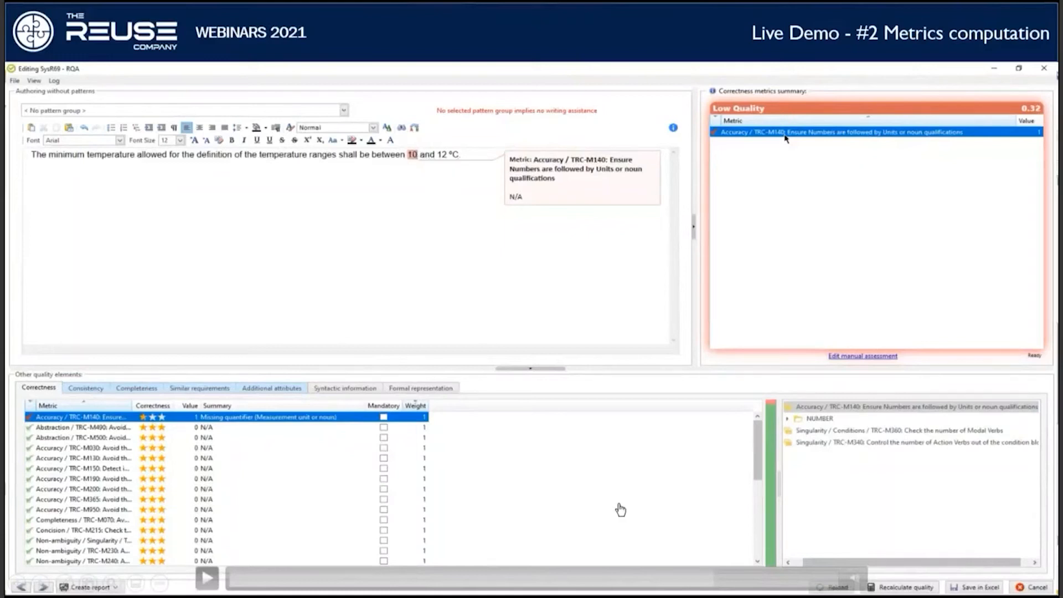
- Skip the demo to the correctness metrics configuration, and continue to the pattern group "99 - METRIC - Valid numerical expressions"
{"action": "left_click", "coordinate": [720, 586]}
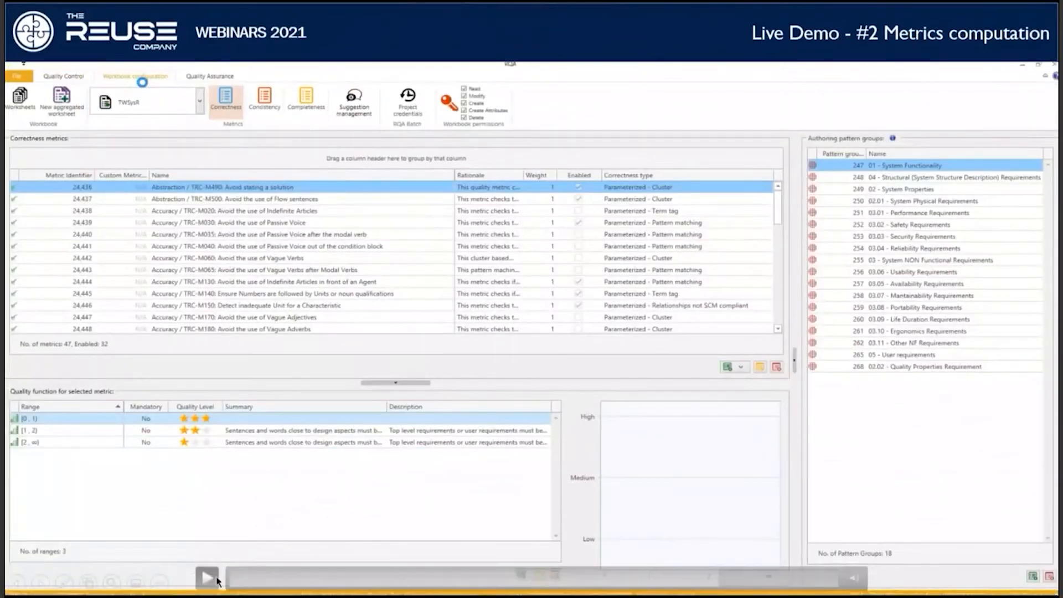
{"action": "left_click", "coordinate": [208, 580]}
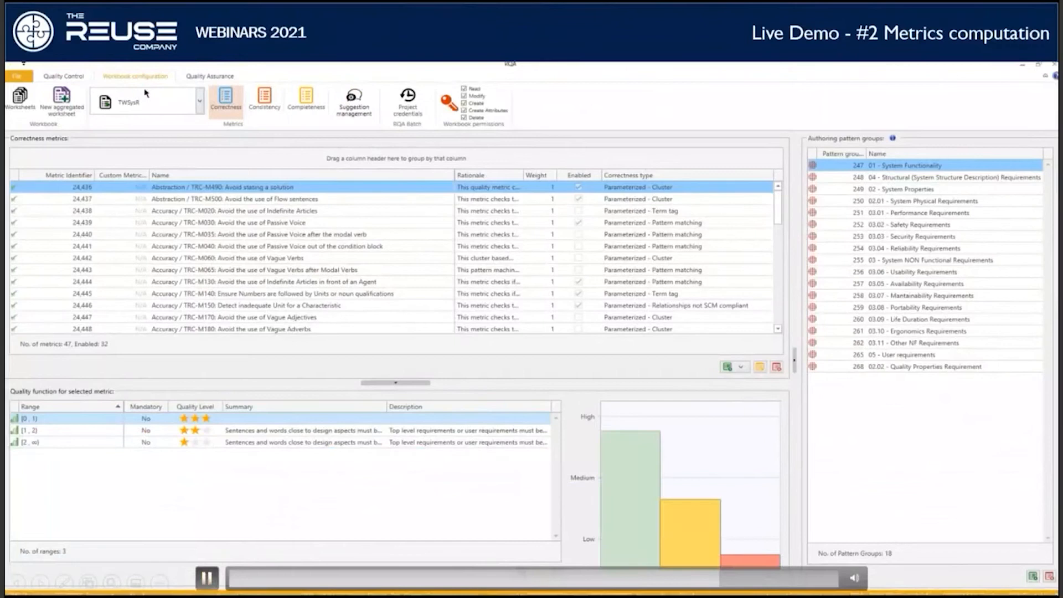
{"action": "left_click", "coordinate": [736, 584]}
{"action": "left_click", "coordinate": [206, 578]}
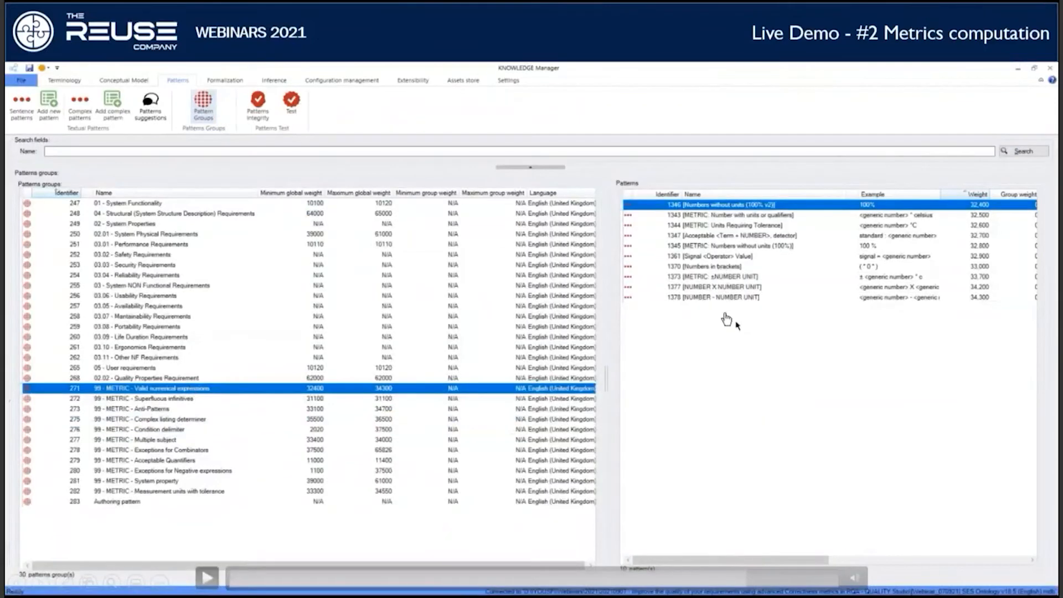
- Skip the demo past the added pattern and ontology reload to the reassessment of requirements SysR68 and SysR69
{"action": "left_click_drag", "start_coordinate": [752, 583], "coordinate": [757, 582]}
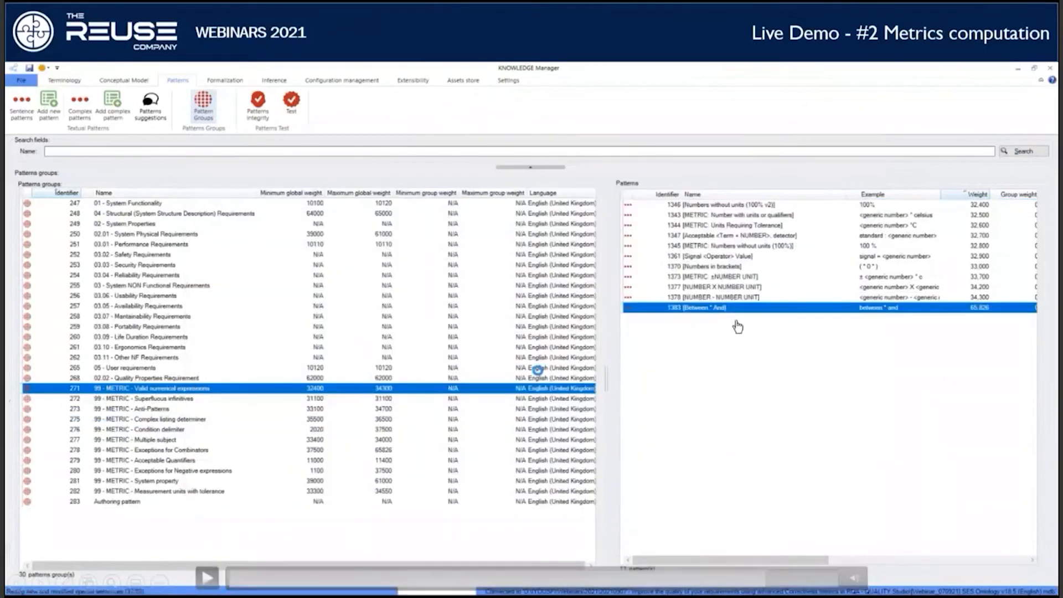
{"action": "left_click", "coordinate": [780, 581]}
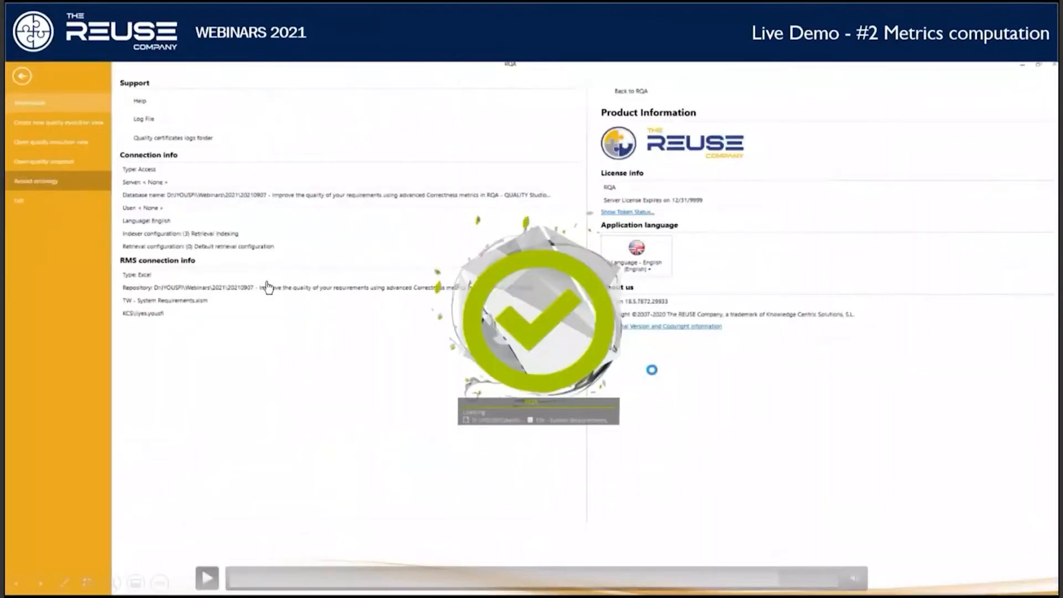
{"action": "left_click", "coordinate": [803, 580]}
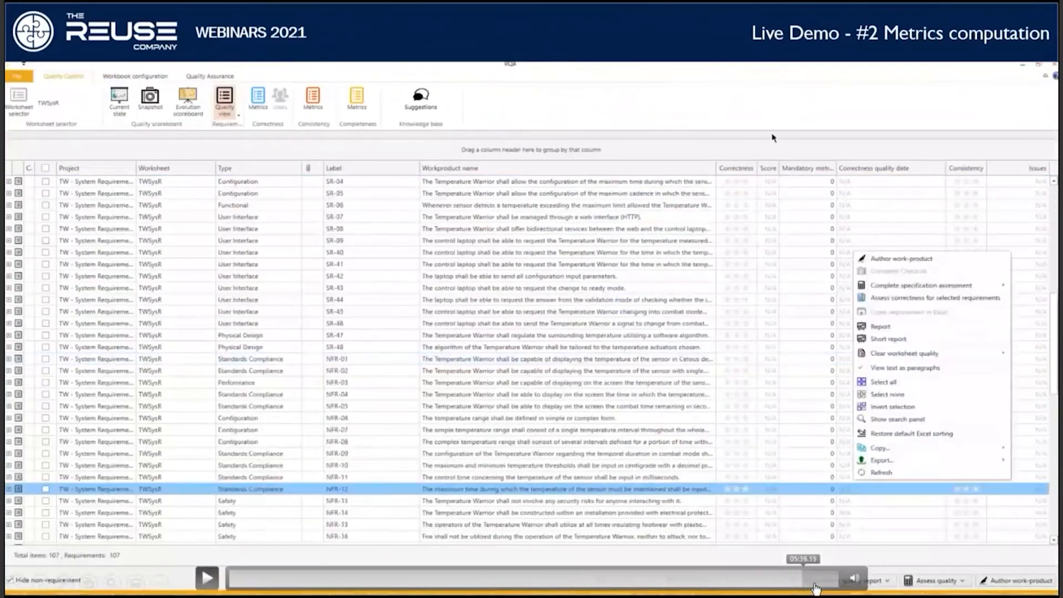
{"action": "left_click_drag", "start_coordinate": [816, 585], "coordinate": [831, 586]}
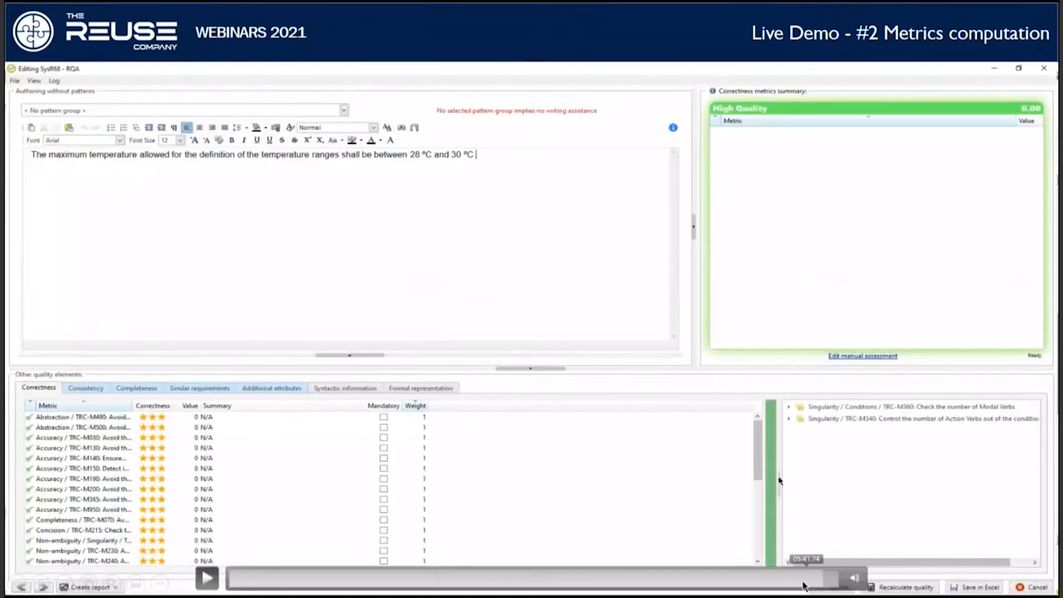
{"action": "left_click", "coordinate": [828, 585]}
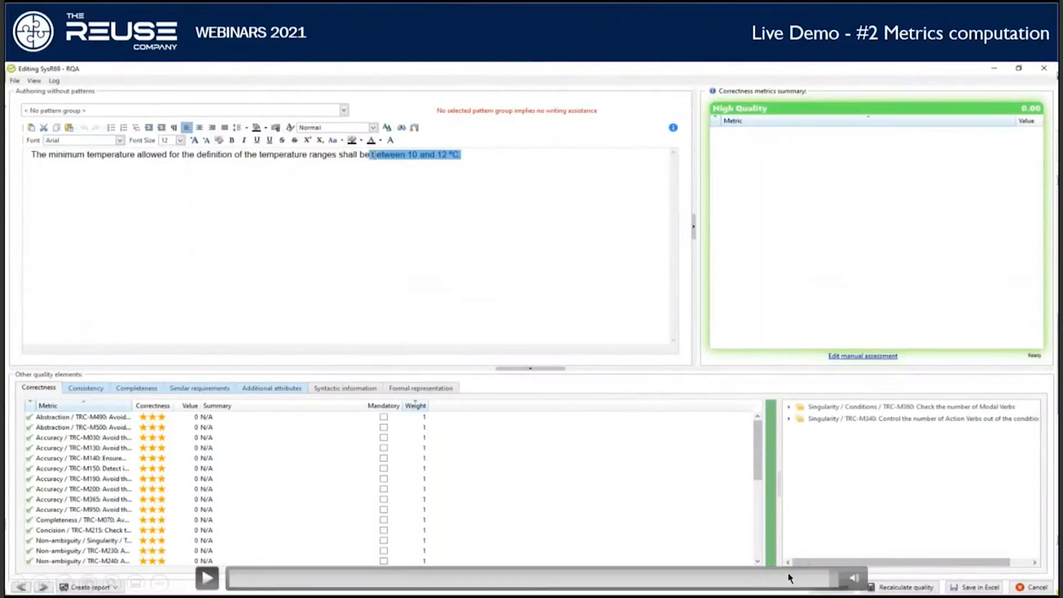
- Advance to Live Demo #3 Computation vs. Filtering and play it, pausing at metric TRC-M140 before resuming playback
{"action": "left_click", "coordinate": [524, 441]}
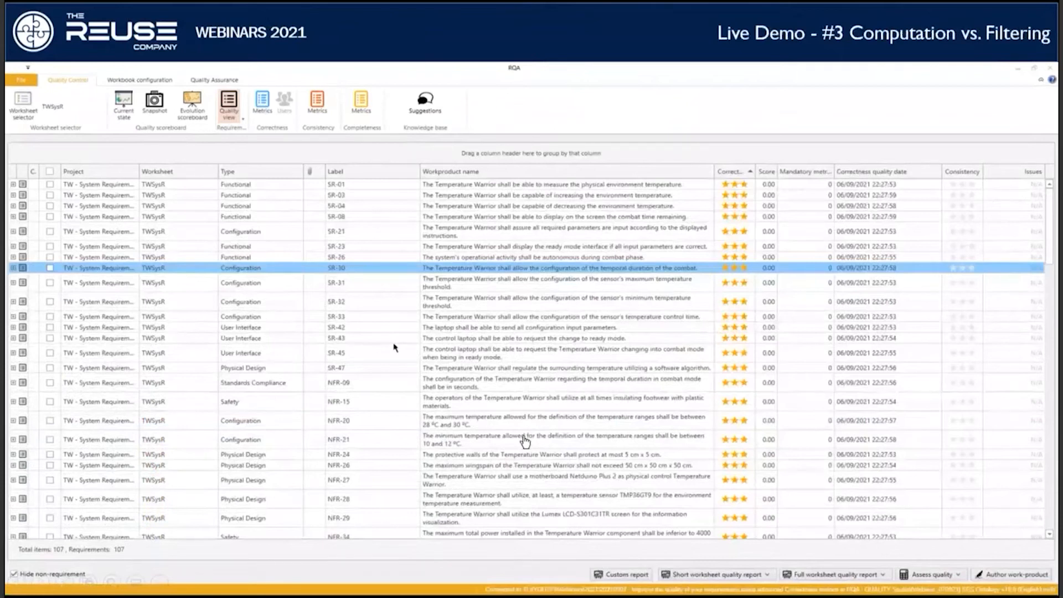
{"action": "left_click", "coordinate": [204, 578]}
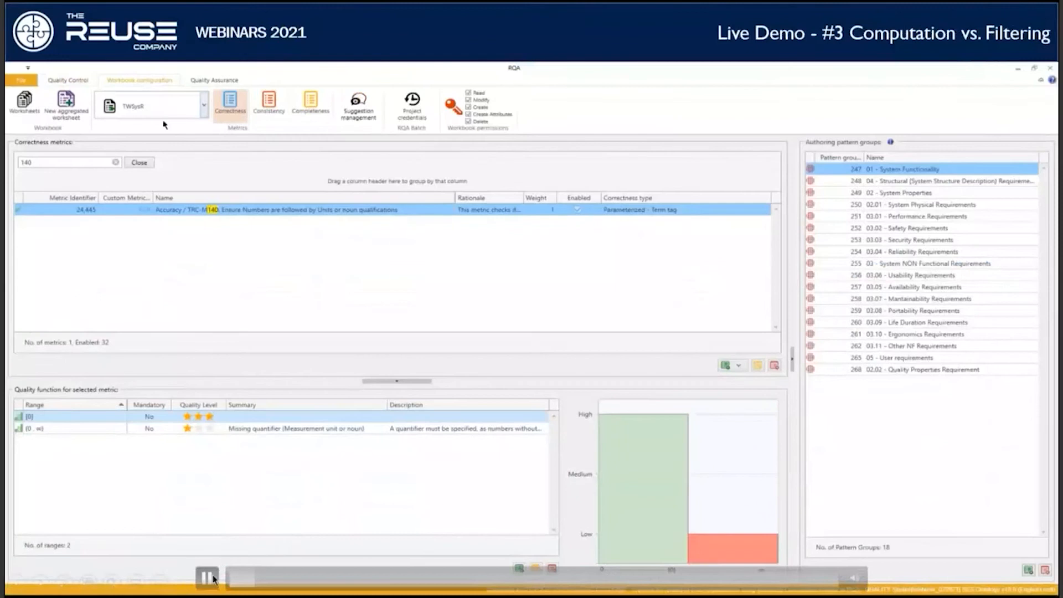
{"action": "left_click", "coordinate": [209, 577]}
{"action": "left_click", "coordinate": [207, 578]}
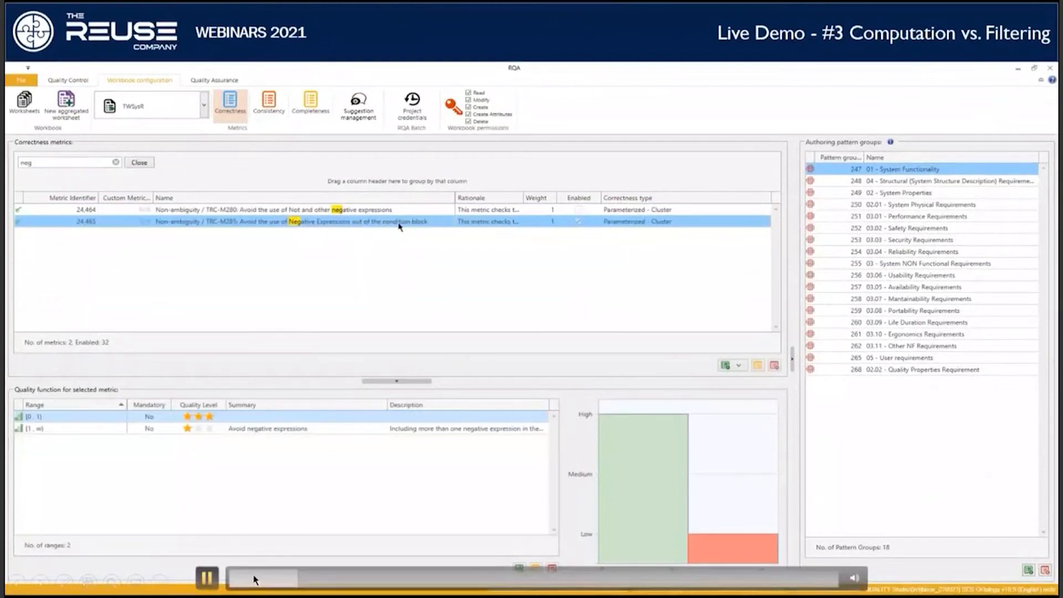
- Skip the demo to the Filtering settings of negative expressions metric TRC-M285 and pause there
{"action": "left_click_drag", "start_coordinate": [303, 579], "coordinate": [346, 590]}
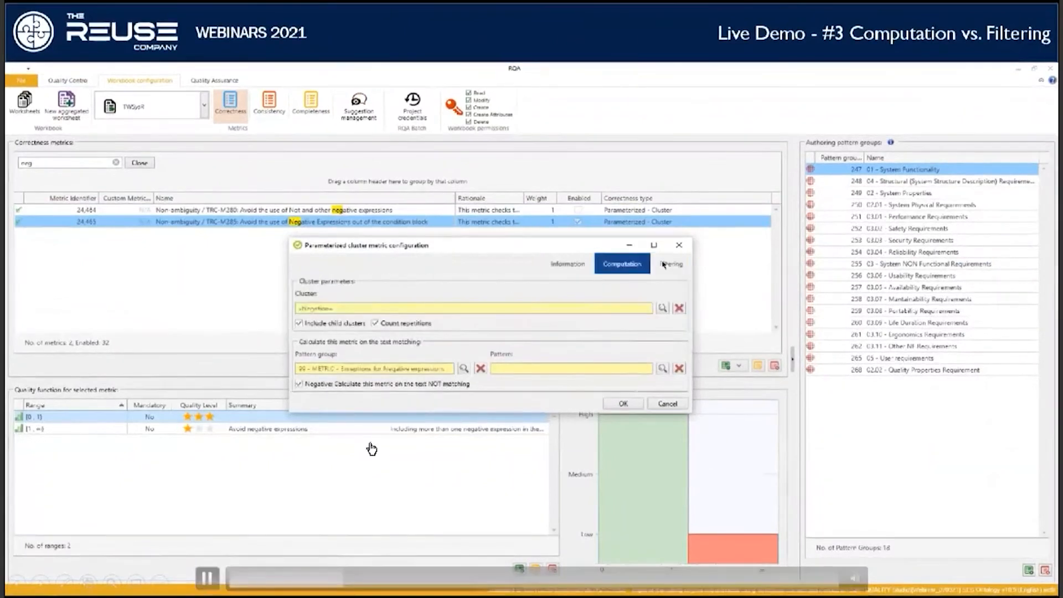
{"action": "left_click", "coordinate": [208, 578]}
{"action": "left_click", "coordinate": [348, 578]}
{"action": "left_click", "coordinate": [346, 580]}
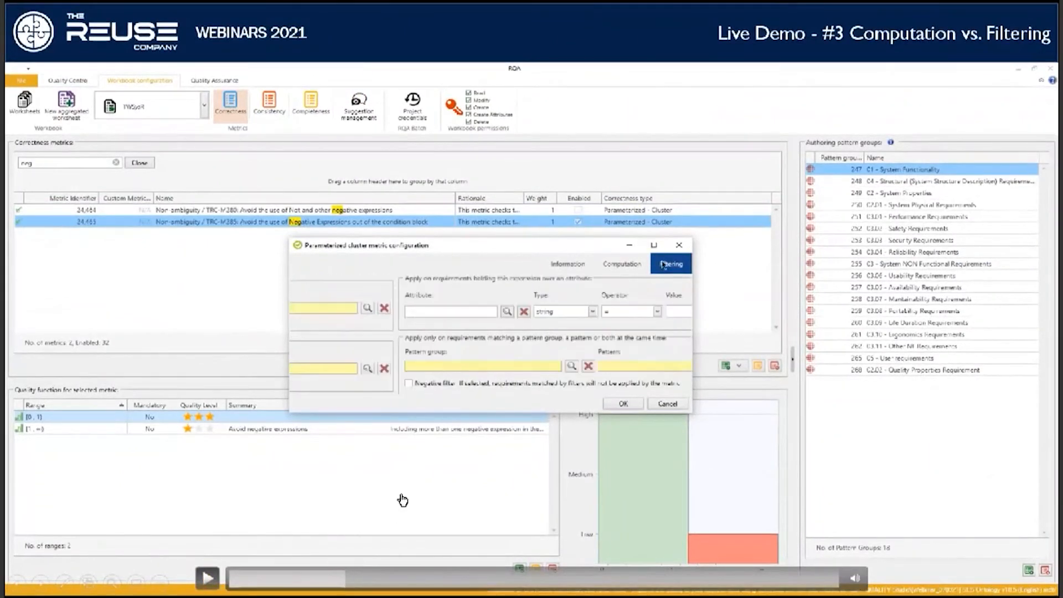
- Skip the demo past the Type != Safety filter to SysR61's correctness results, and on to the requirements list at about 1:18
{"action": "left_click", "coordinate": [347, 579]}
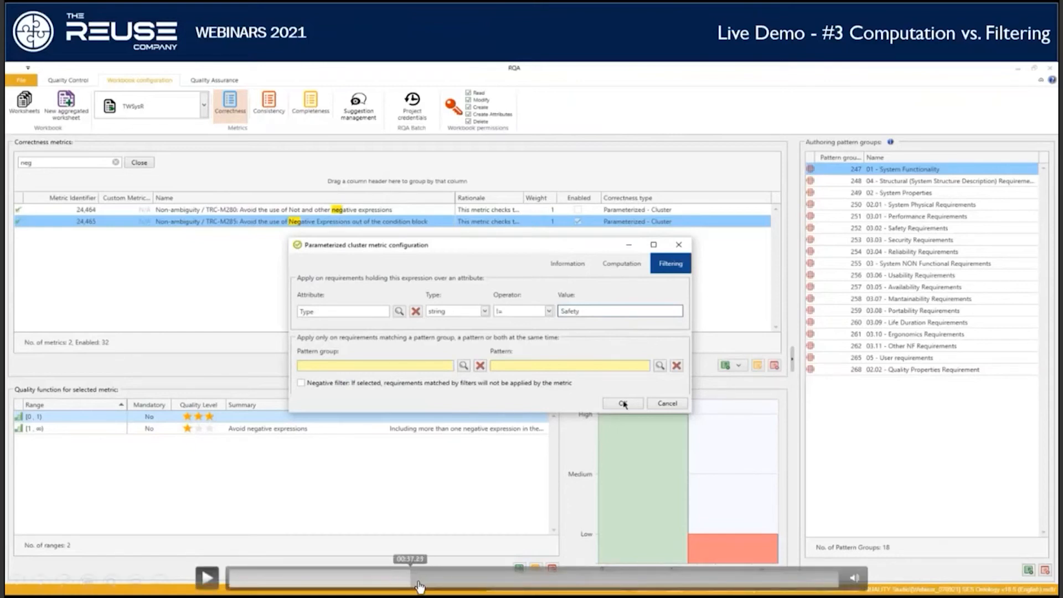
{"action": "left_click_drag", "start_coordinate": [451, 590], "coordinate": [481, 592]}
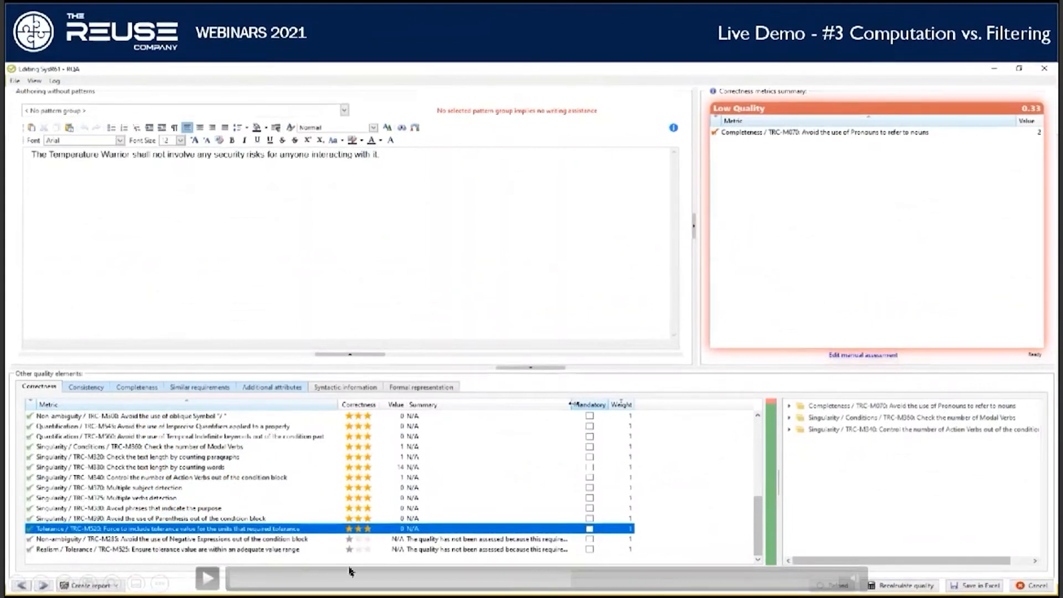
{"action": "left_click_drag", "start_coordinate": [570, 578], "coordinate": [617, 585]}
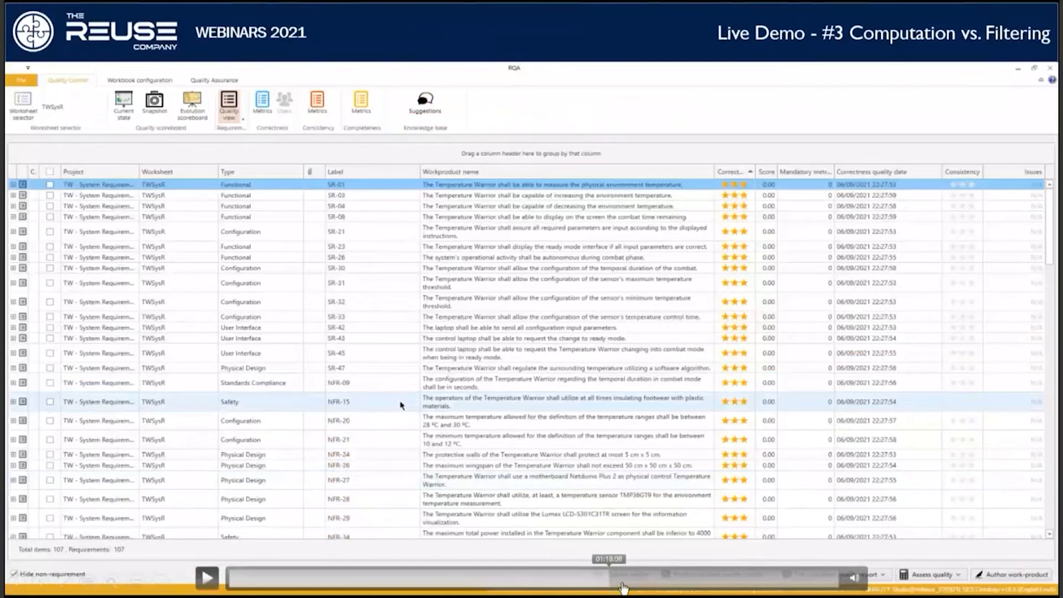
- Skip Live Demo #3 past the requirements sorted by ID to the editing of SysR73, up to about 1:58
{"action": "left_click", "coordinate": [636, 586]}
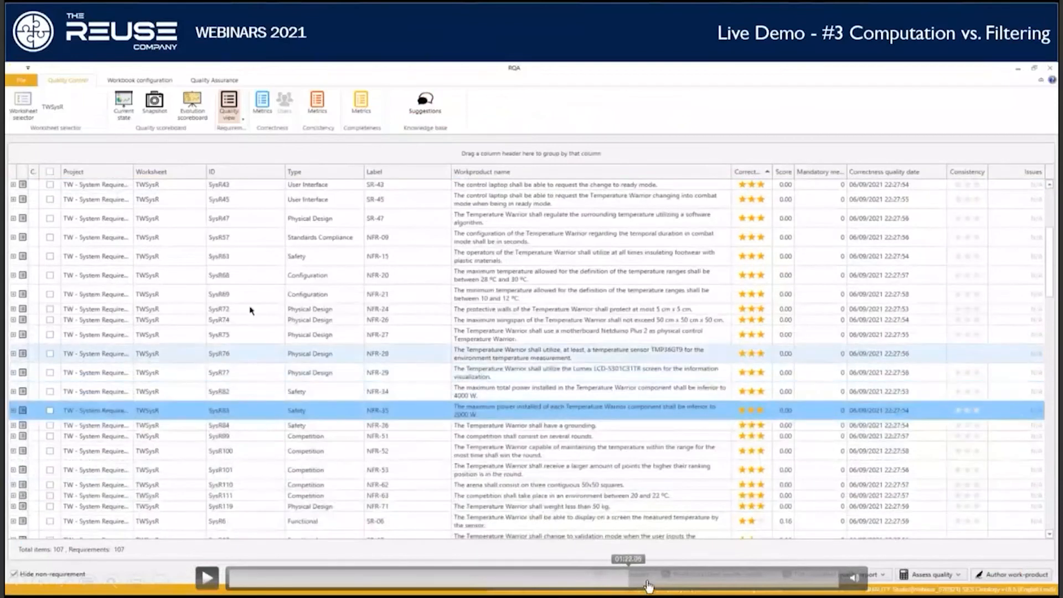
{"action": "left_click", "coordinate": [675, 582]}
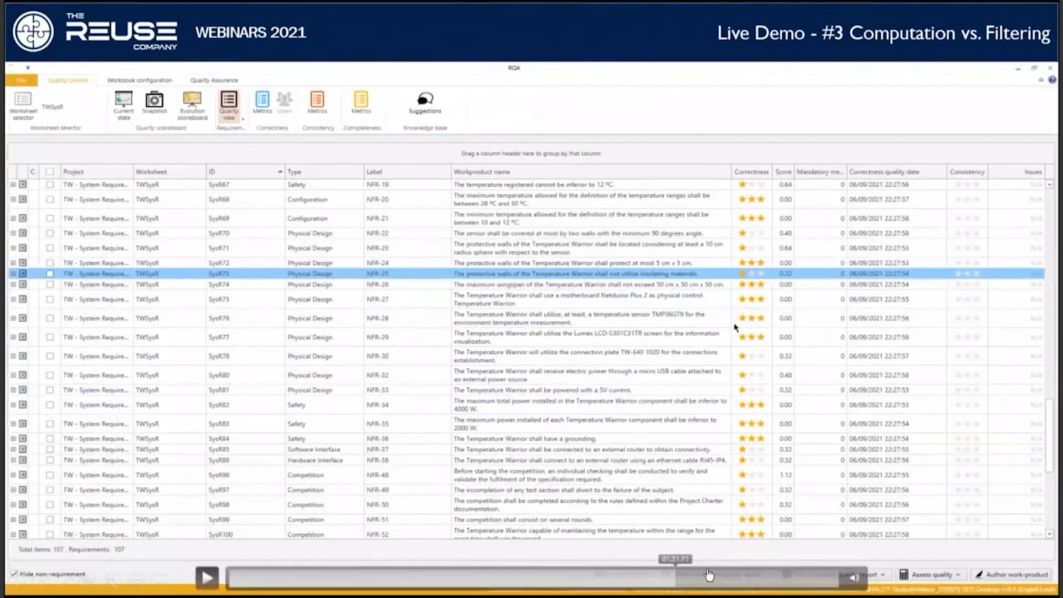
{"action": "left_click", "coordinate": [703, 575]}
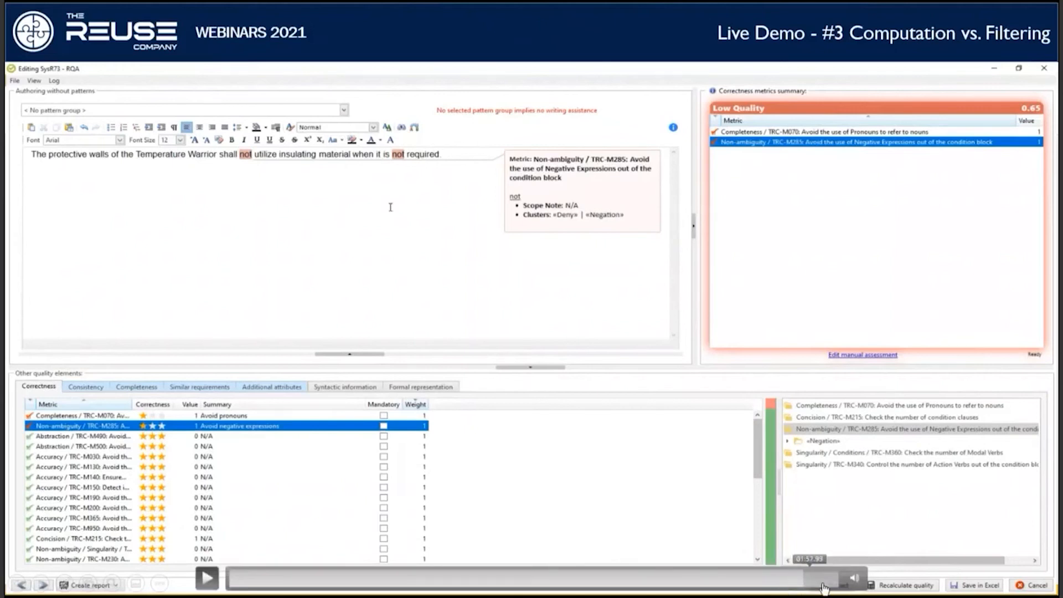
{"action": "left_click", "coordinate": [797, 571]}
- Advance to Live Demo #4 Create an Advanced Correctness metric and play it, pausing at the options for adding a new metric before resuming
{"action": "key", "text": "Right"}
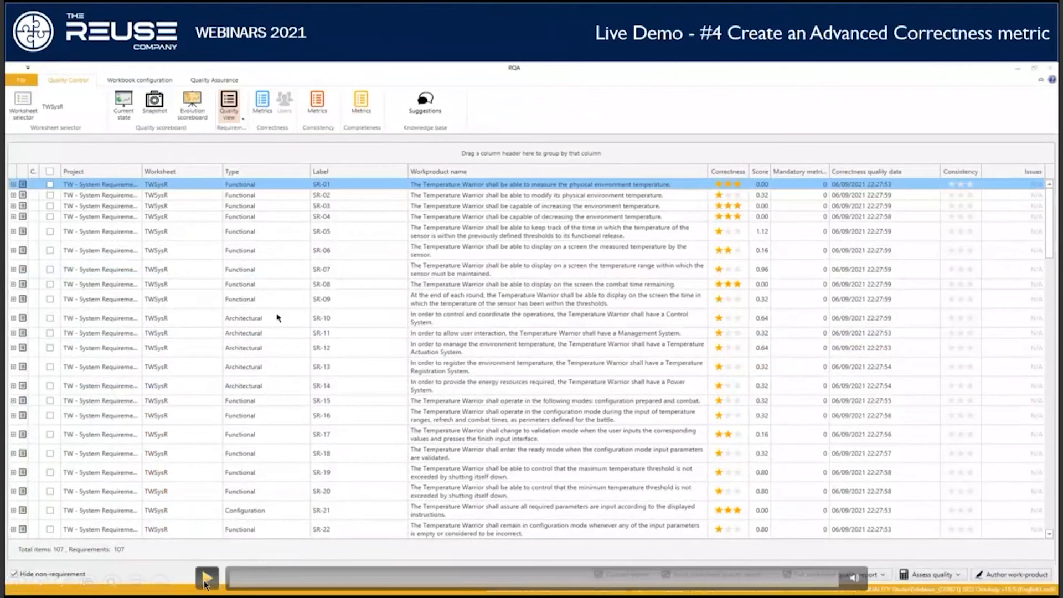
{"action": "left_click", "coordinate": [204, 581]}
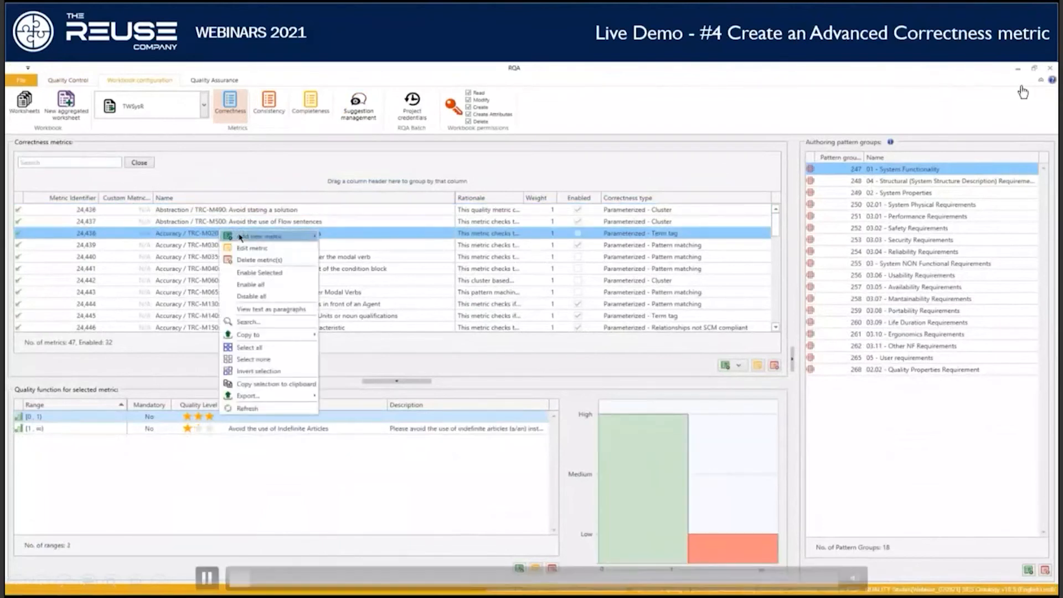
{"action": "left_click", "coordinate": [207, 578]}
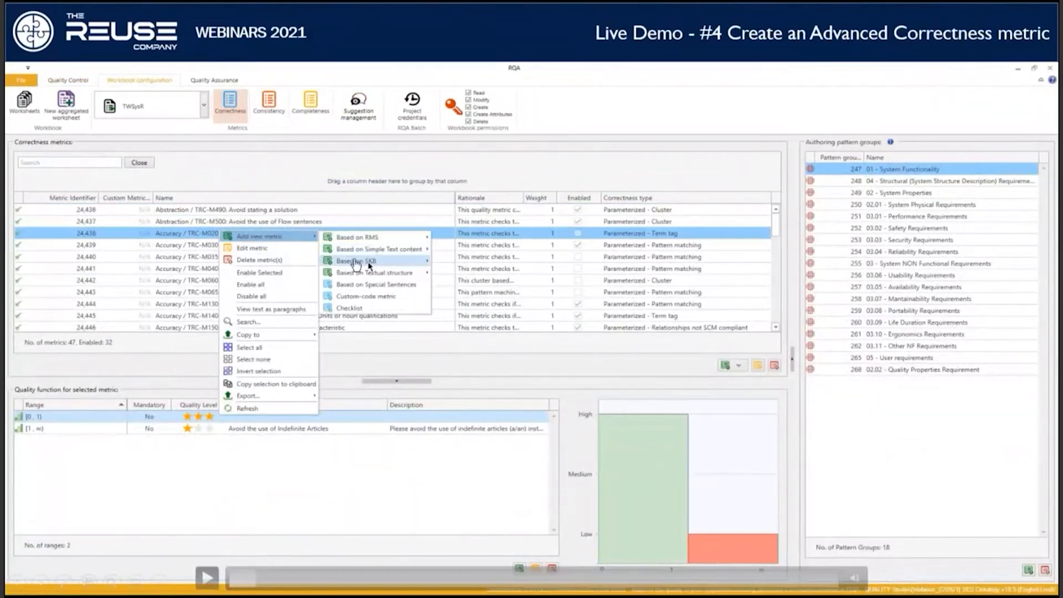
{"action": "left_click", "coordinate": [207, 577]}
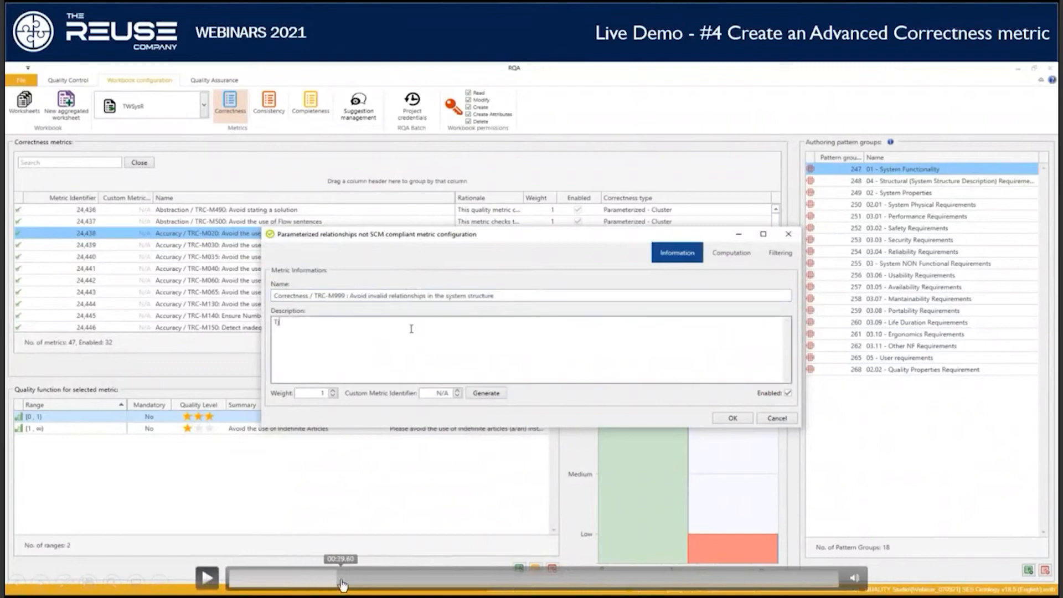
- Skip the demo past the TRC-M999 metric description and the pattern groups to the Temperature warrior PBS view in KNOWLEDGE Manager
{"action": "left_click_drag", "start_coordinate": [356, 586], "coordinate": [386, 588]}
{"action": "key", "text": "space"}
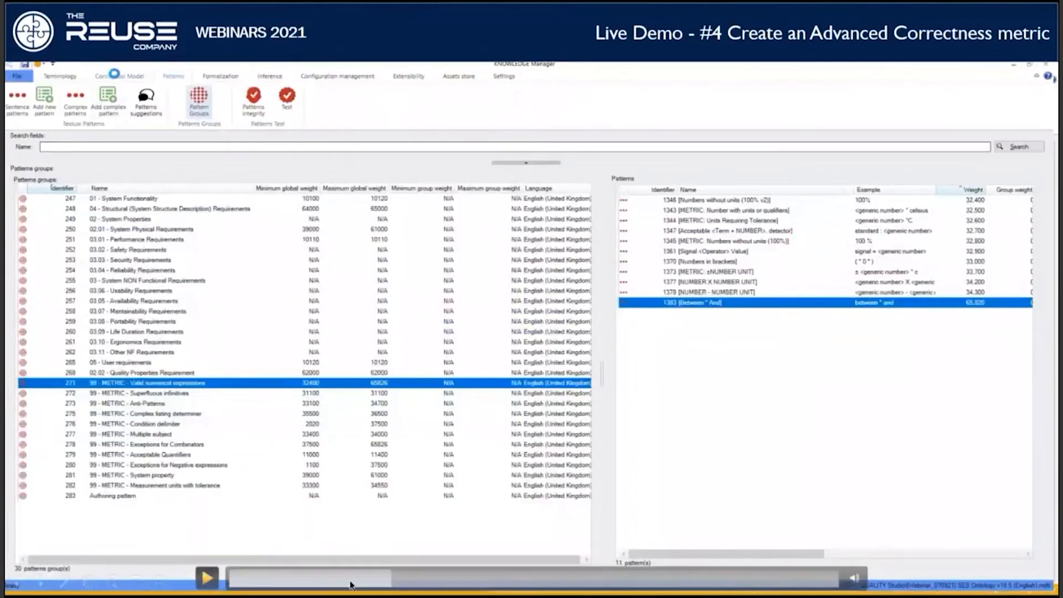
{"action": "left_click_drag", "start_coordinate": [390, 589], "coordinate": [407, 589]}
{"action": "left_click_drag", "start_coordinate": [402, 584], "coordinate": [440, 585]}
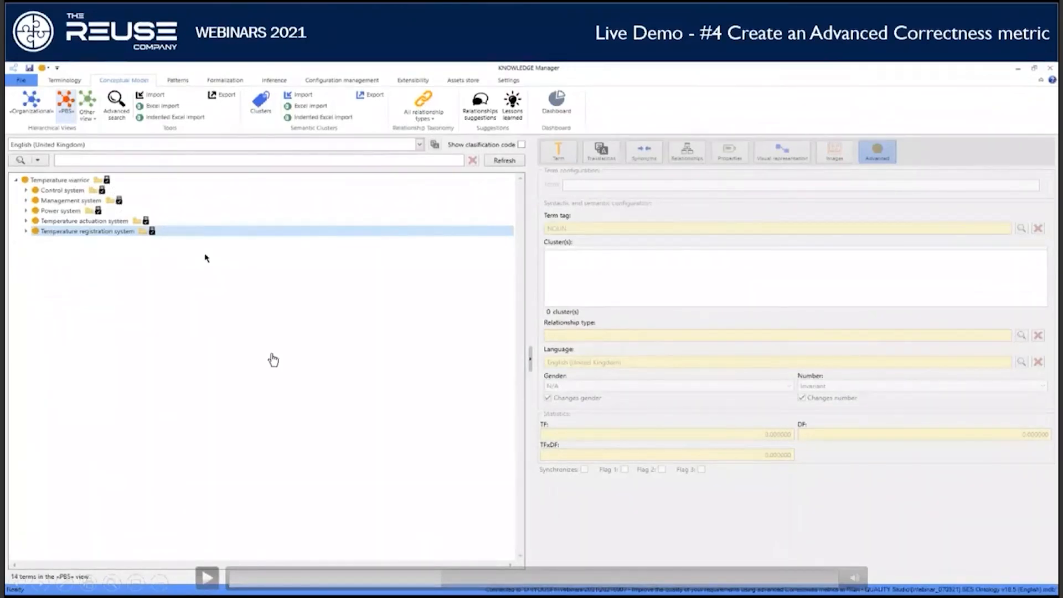
- Continue the demo from about 1:19 in the PBS view and dismiss the incoming meeting notification
{"action": "left_click", "coordinate": [213, 576]}
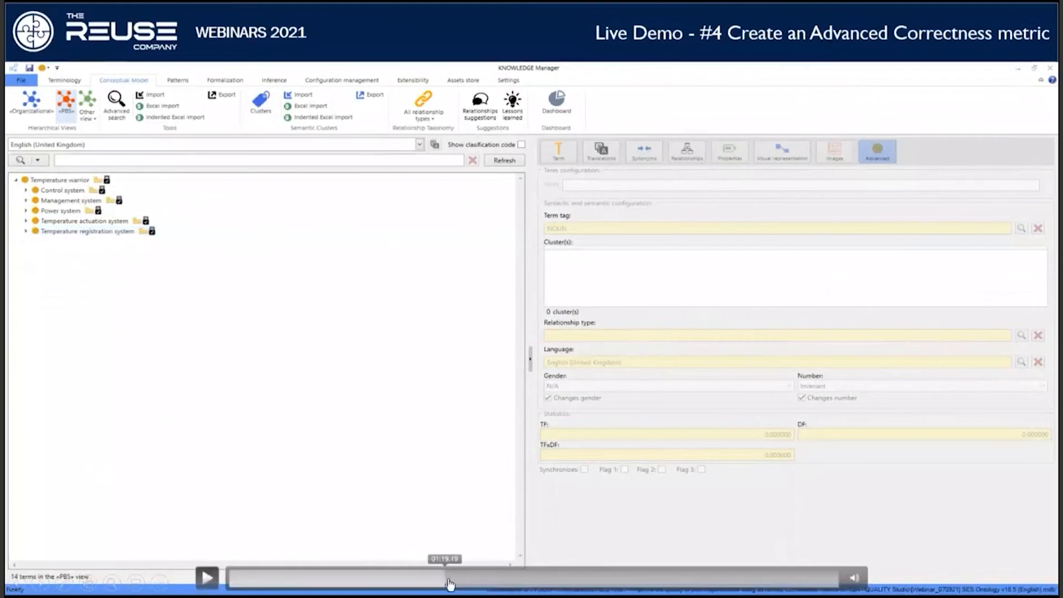
{"action": "left_click", "coordinate": [452, 579]}
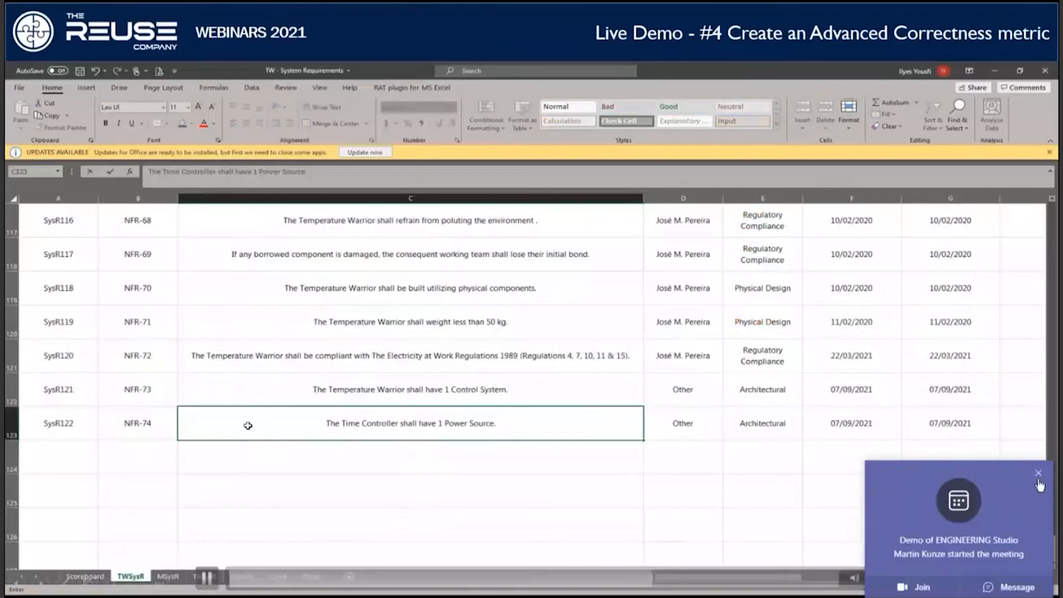
{"action": "left_click", "coordinate": [1039, 479]}
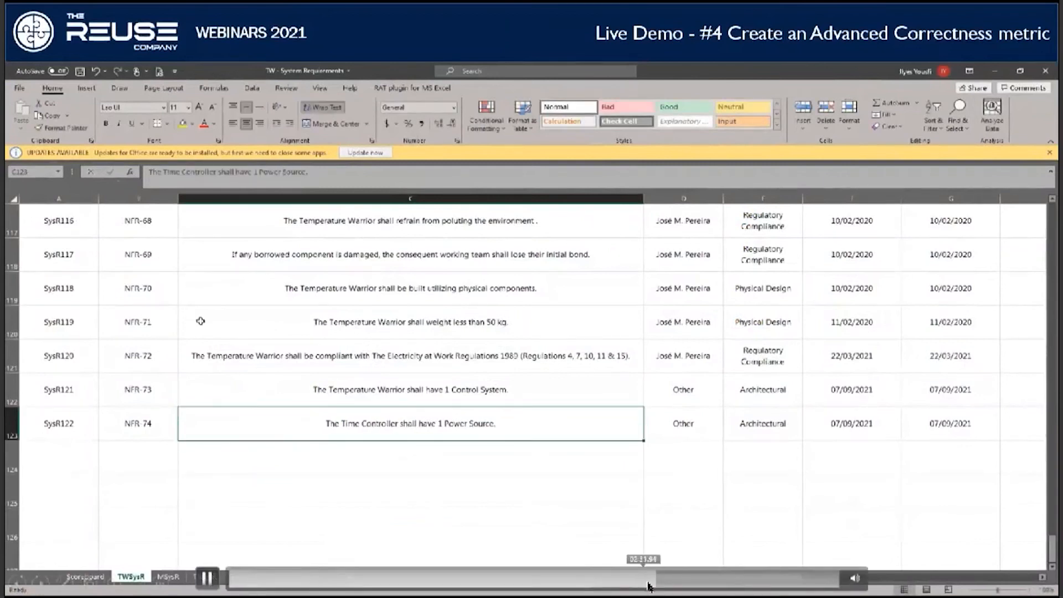
- Skip the demo past the requirements list refresh in RQA to the expanded Control system and Power system terms, and pause playback
{"action": "left_click", "coordinate": [666, 583]}
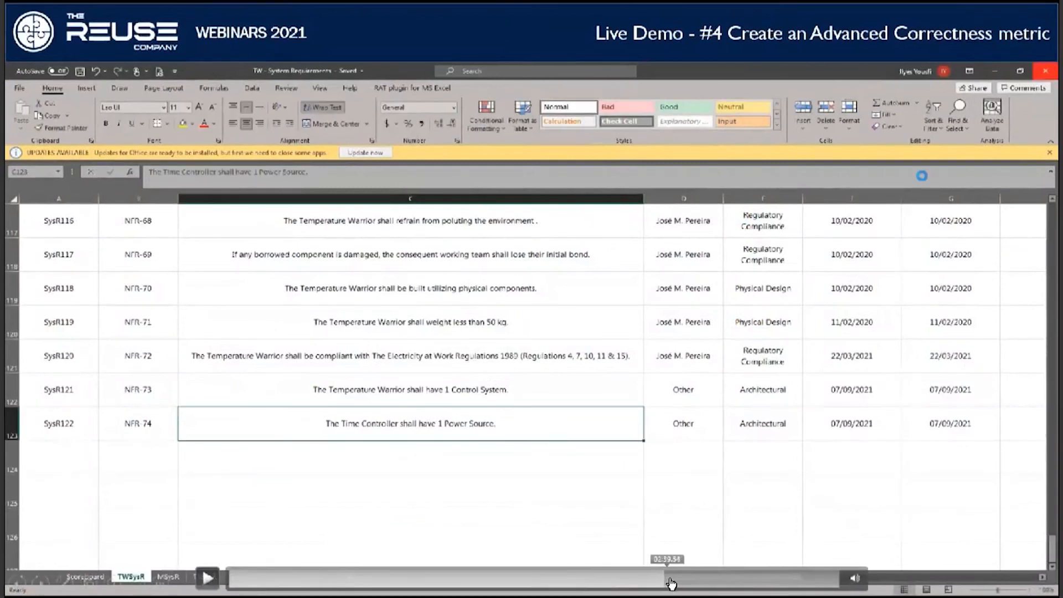
{"action": "left_click", "coordinate": [675, 584]}
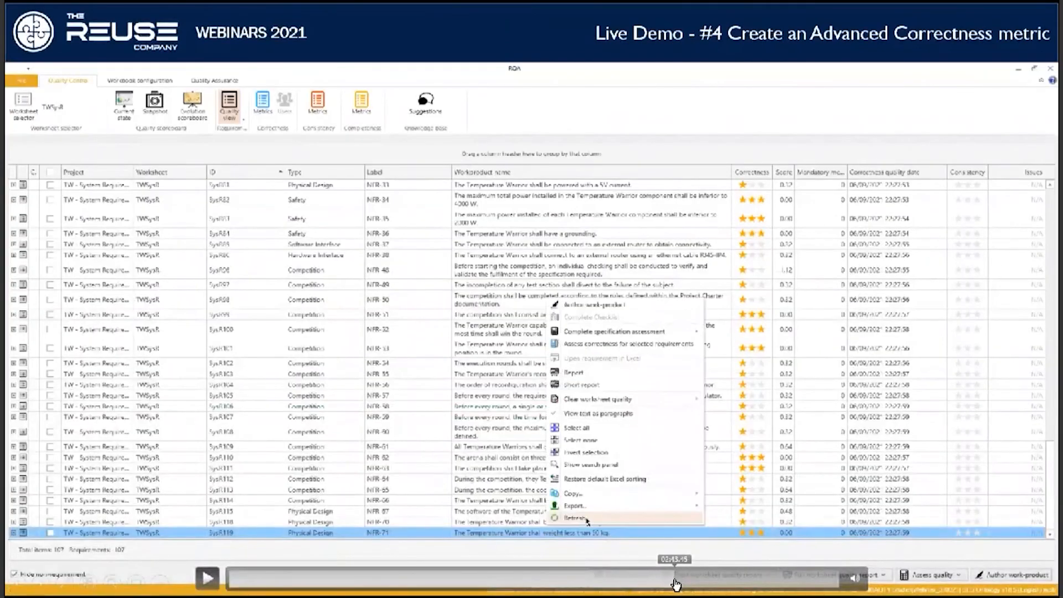
{"action": "left_click", "coordinate": [686, 585]}
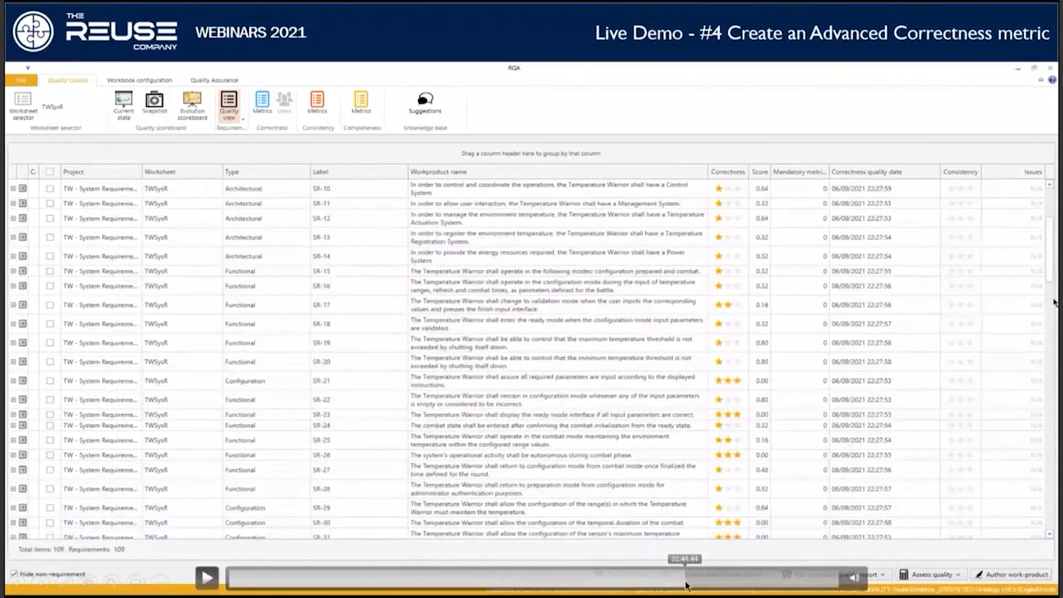
{"action": "left_click", "coordinate": [692, 586]}
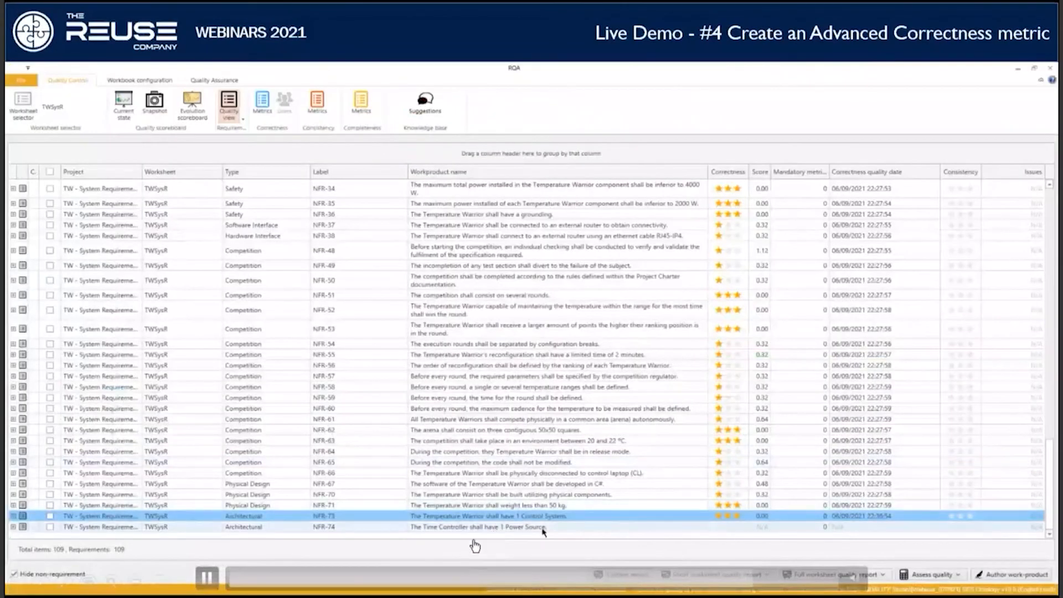
{"action": "left_click_drag", "start_coordinate": [759, 576], "coordinate": [792, 590]}
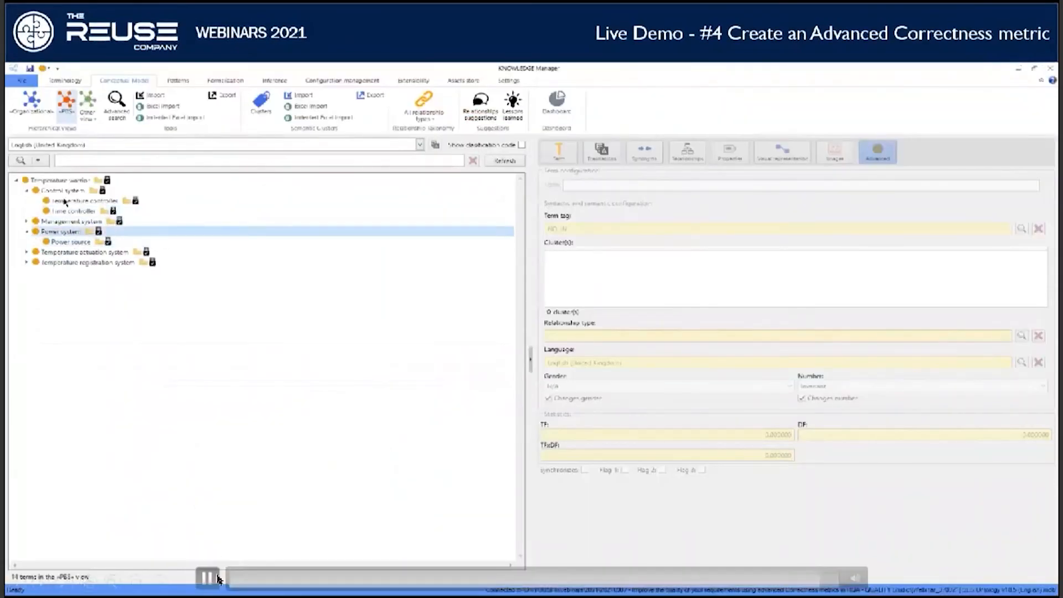
{"action": "left_click", "coordinate": [208, 578]}
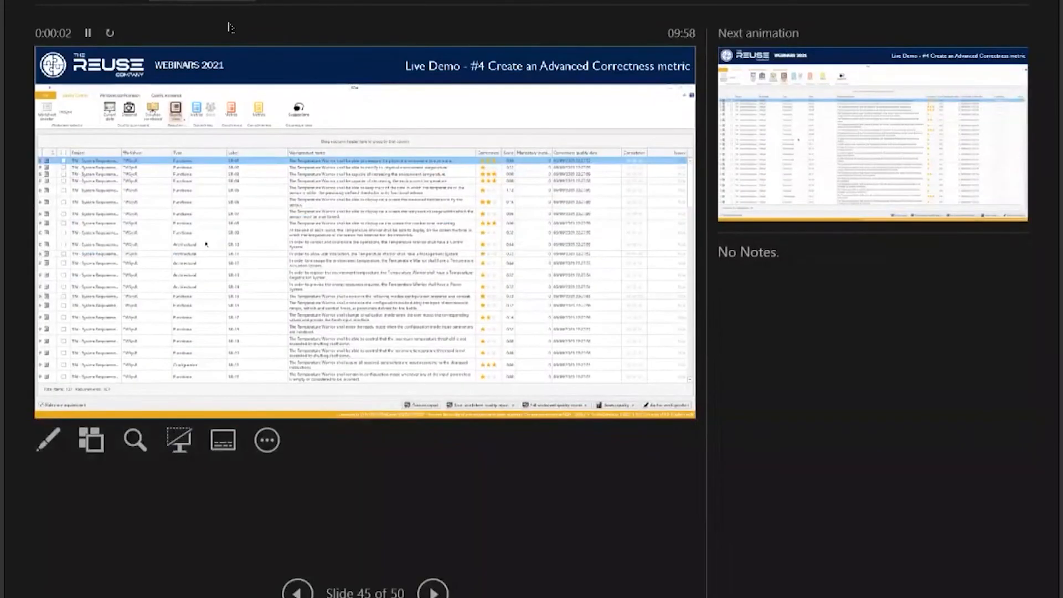
- Swap Presenter View and Slide Show, and advance past Live Demo #4 and the Q&A slide to the Next webinar slide
{"action": "left_click", "coordinate": [227, 3]}
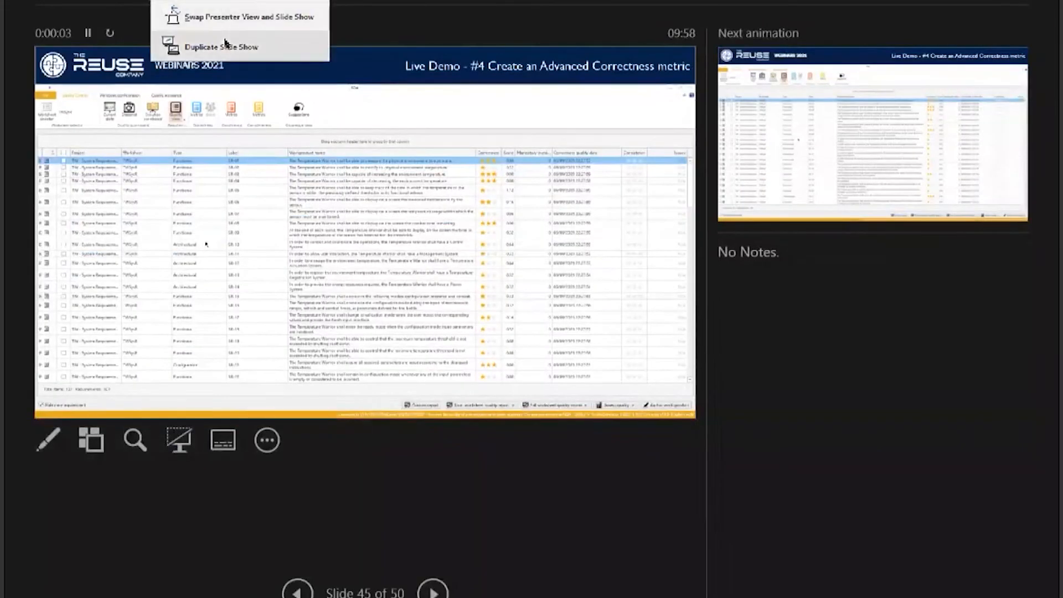
{"action": "left_click", "coordinate": [253, 26]}
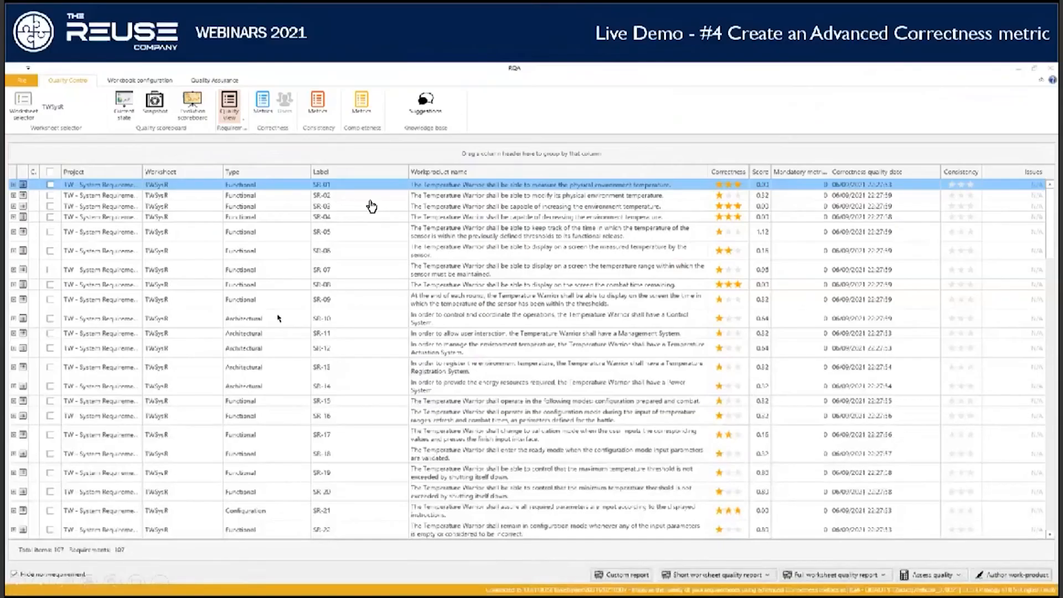
{"action": "left_click", "coordinate": [372, 206]}
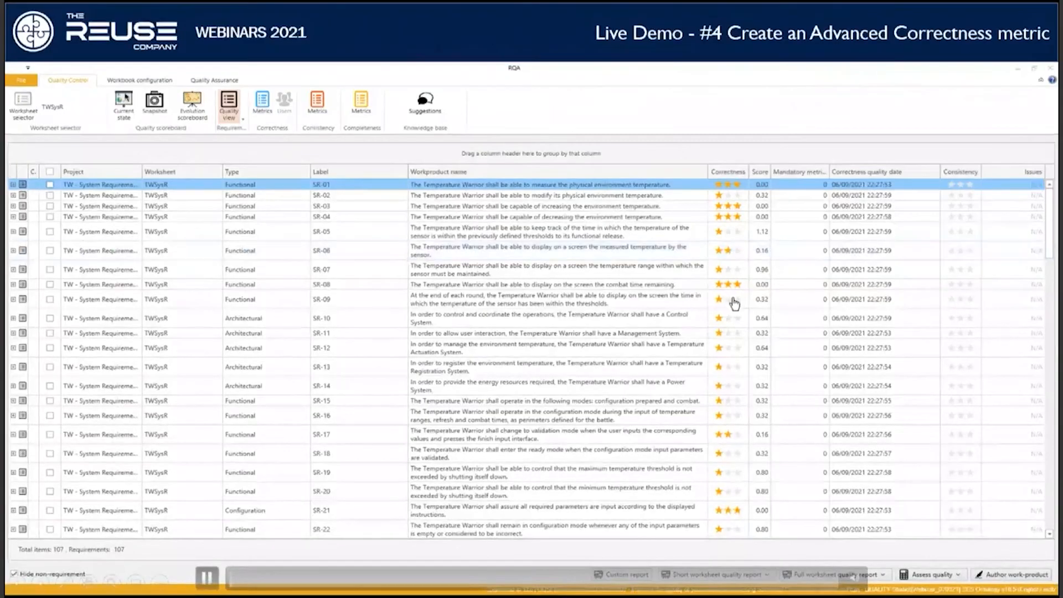
{"action": "key", "text": "Right"}
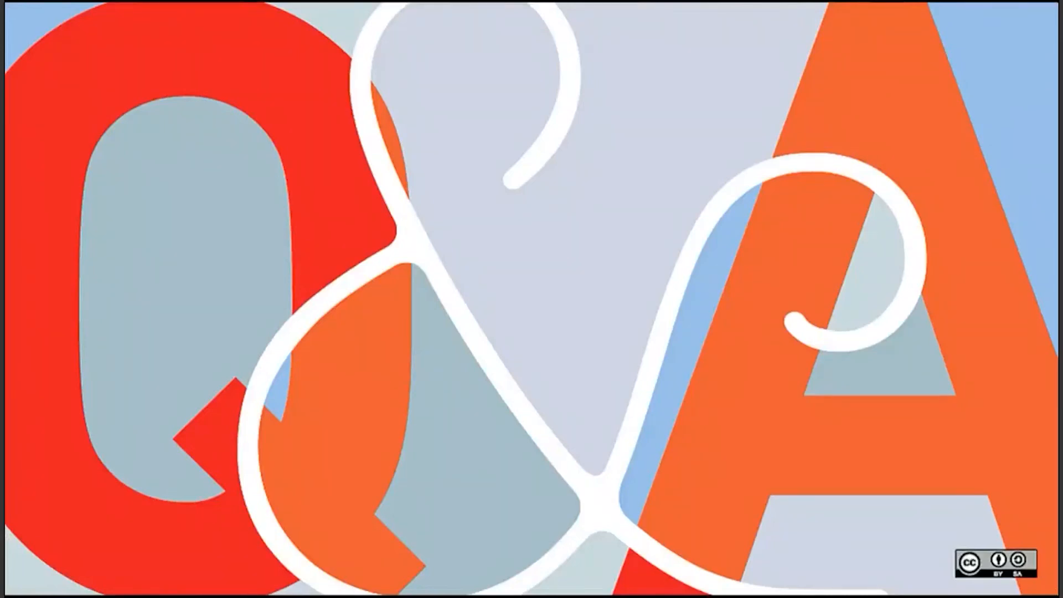
{"action": "key", "text": "Right"}
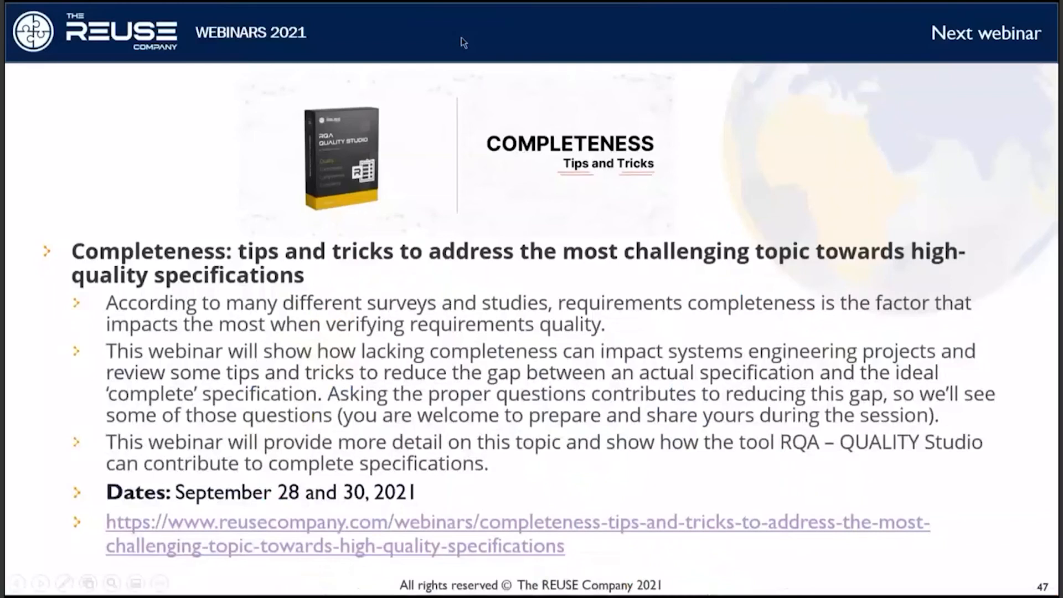
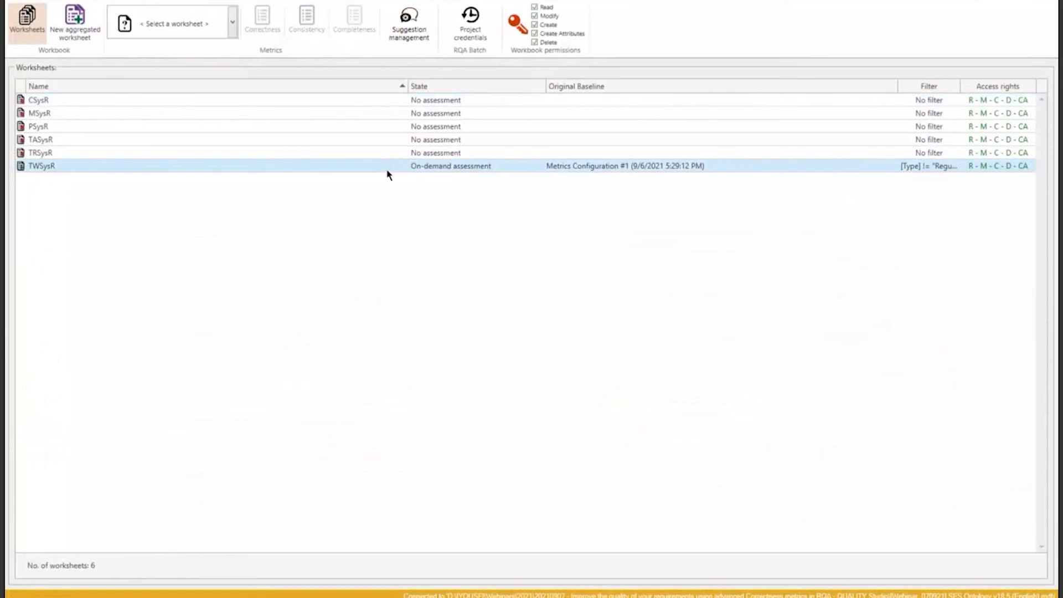
- Open the properties of worksheet TWSysR and clear the value of the condition that identifies requirements
{"action": "left_click", "coordinate": [431, 211]}
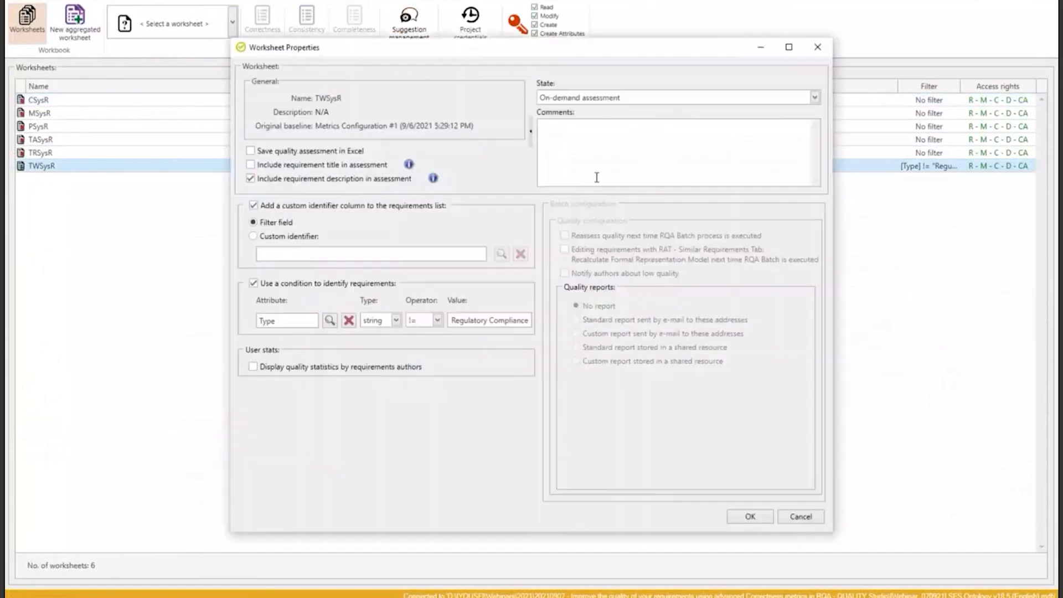
{"action": "left_click", "coordinate": [476, 324]}
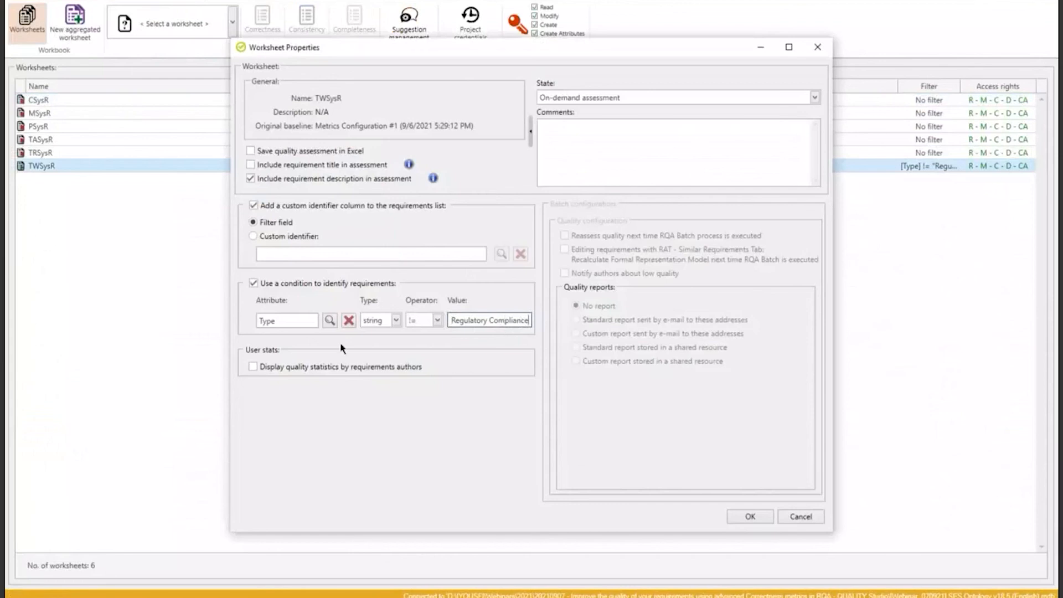
{"action": "left_click_drag", "start_coordinate": [451, 320], "coordinate": [530, 321]}
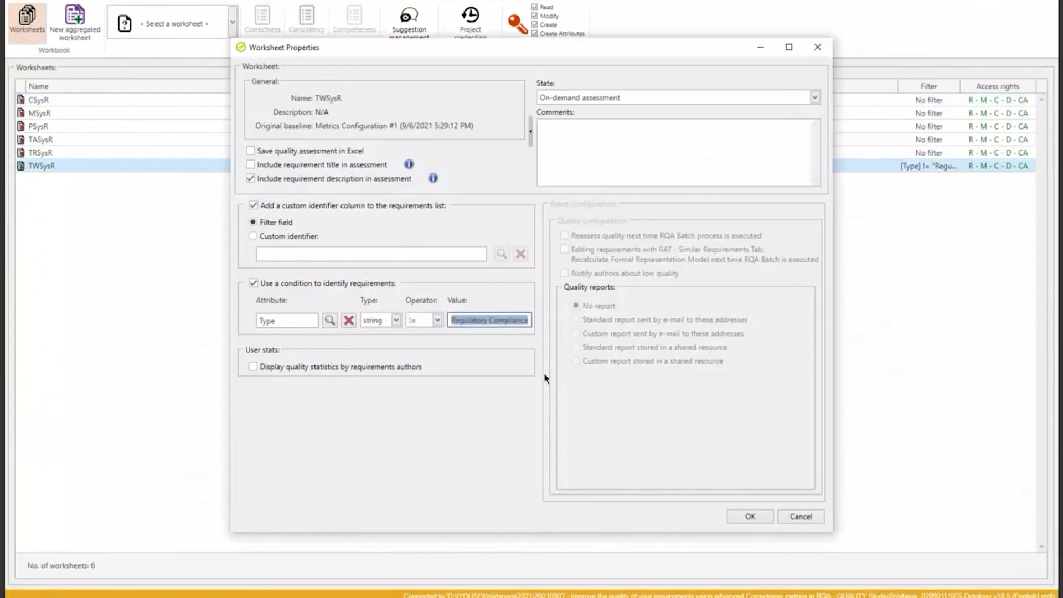
{"action": "key", "text": "Delete"}
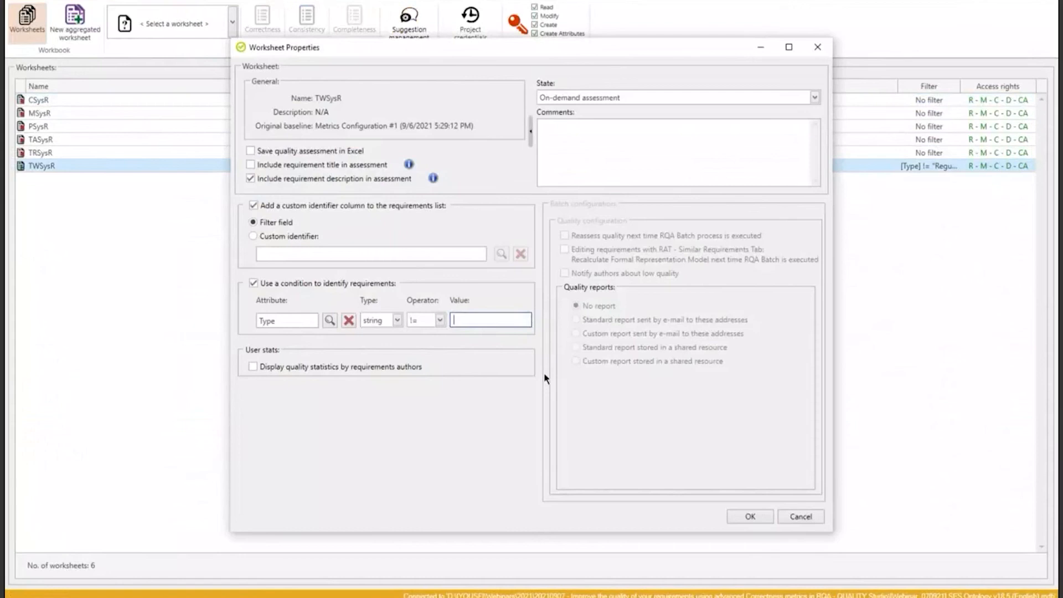
- Review the data types and attributes available for the requirements condition, keeping Type as the attribute
{"action": "left_click", "coordinate": [391, 321]}
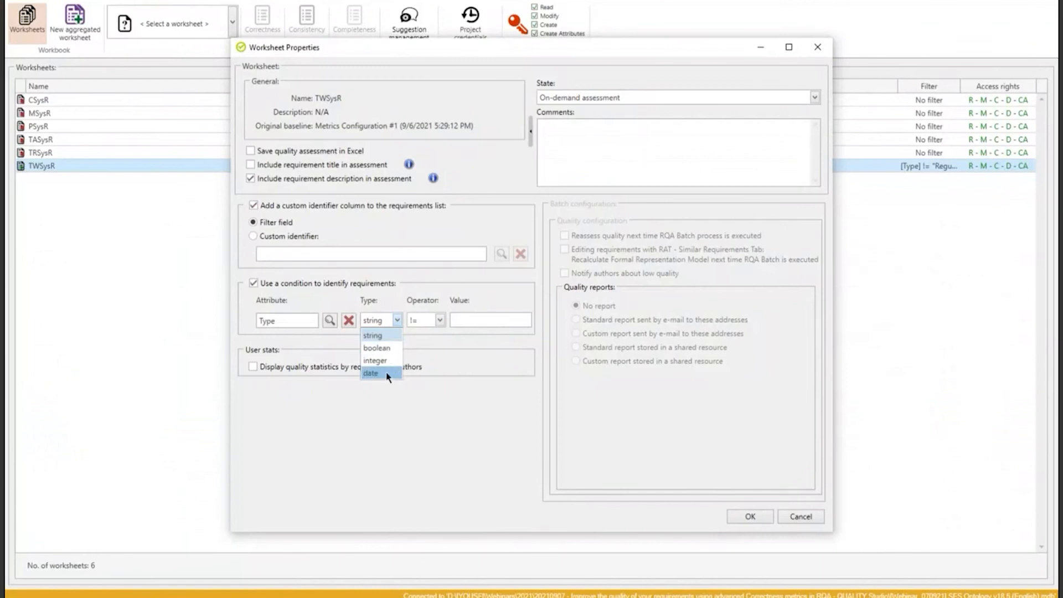
{"action": "left_click", "coordinate": [330, 327]}
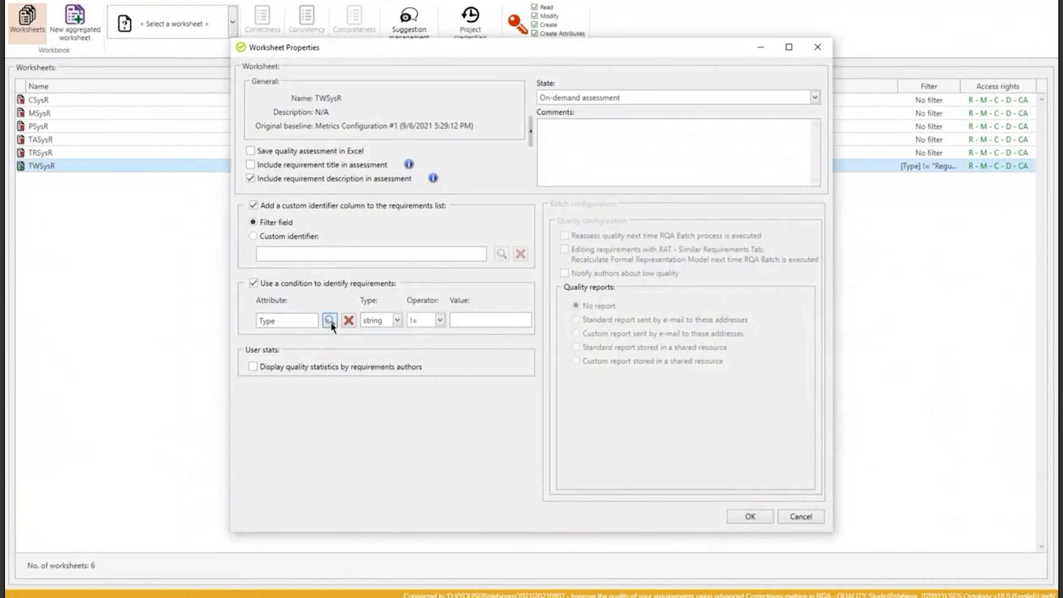
{"action": "left_click", "coordinate": [330, 321]}
{"action": "left_click", "coordinate": [413, 276]}
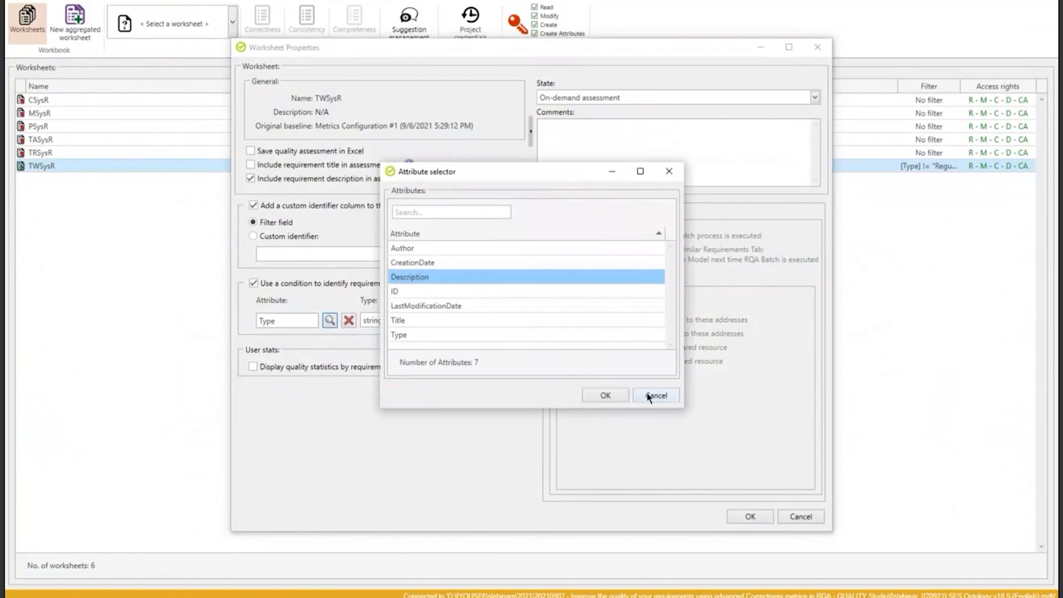
{"action": "left_click", "coordinate": [655, 396]}
- Set the operator of the requirements condition to Regular Expression and widen the properties dialog
{"action": "left_click", "coordinate": [439, 320]}
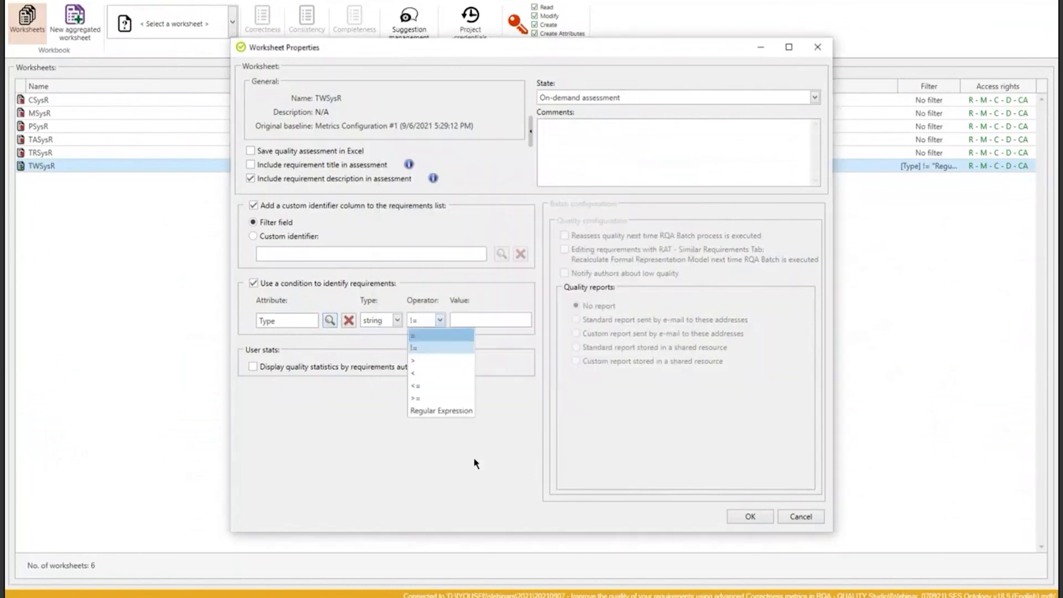
{"action": "left_click", "coordinate": [455, 411]}
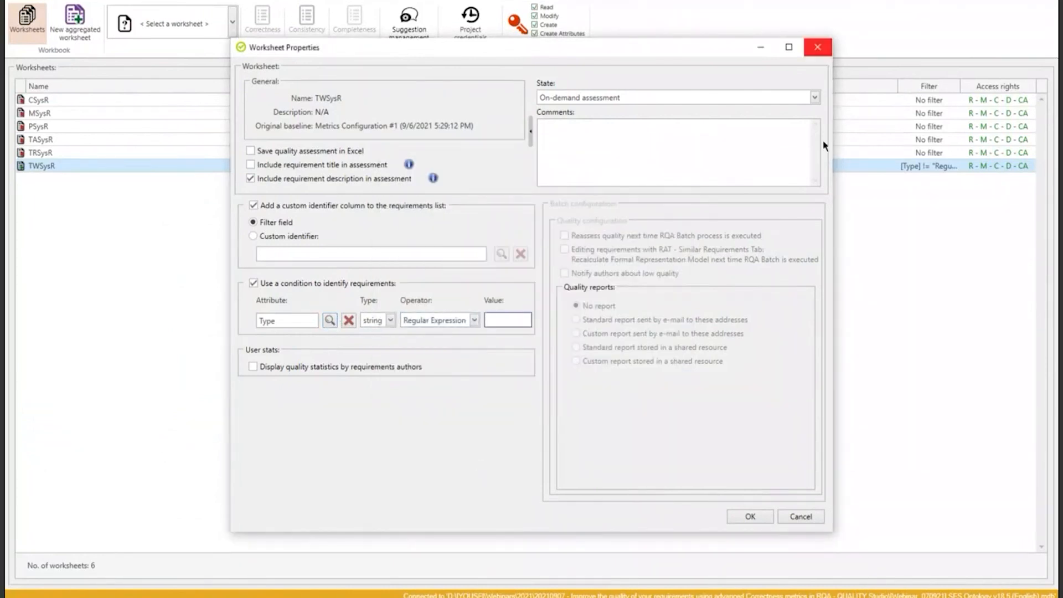
{"action": "left_click_drag", "start_coordinate": [833, 157], "coordinate": [916, 157]}
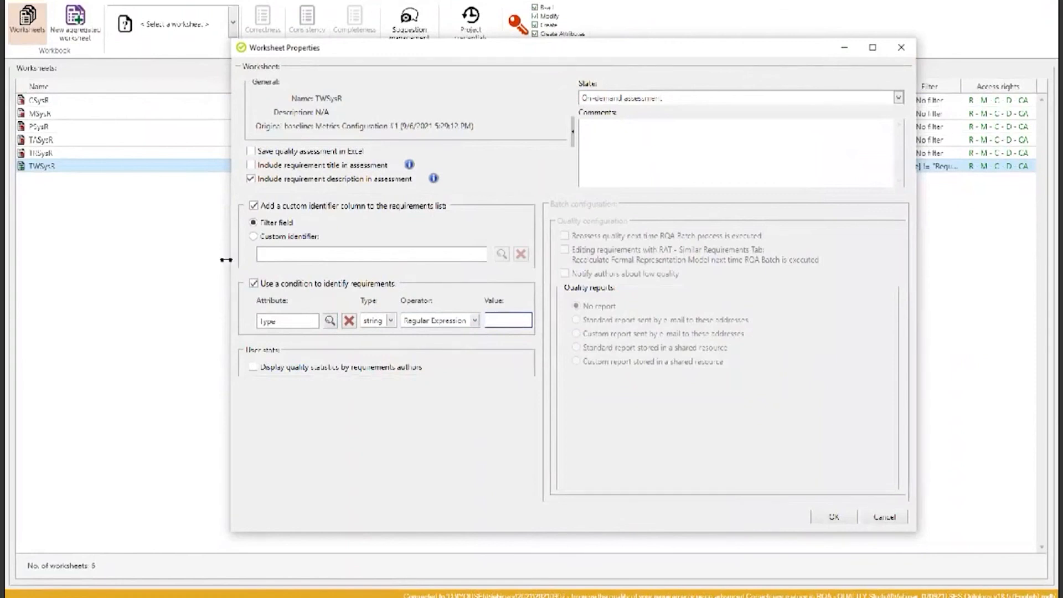
{"action": "left_click_drag", "start_coordinate": [231, 266], "coordinate": [39, 274]}
- Set the condition's value to ^(Regulatory Compliance|Competition)(\s|$) and apply the worksheet properties
{"action": "key", "text": "ctrl+z"}
{"action": "left_click", "coordinate": [309, 322]}
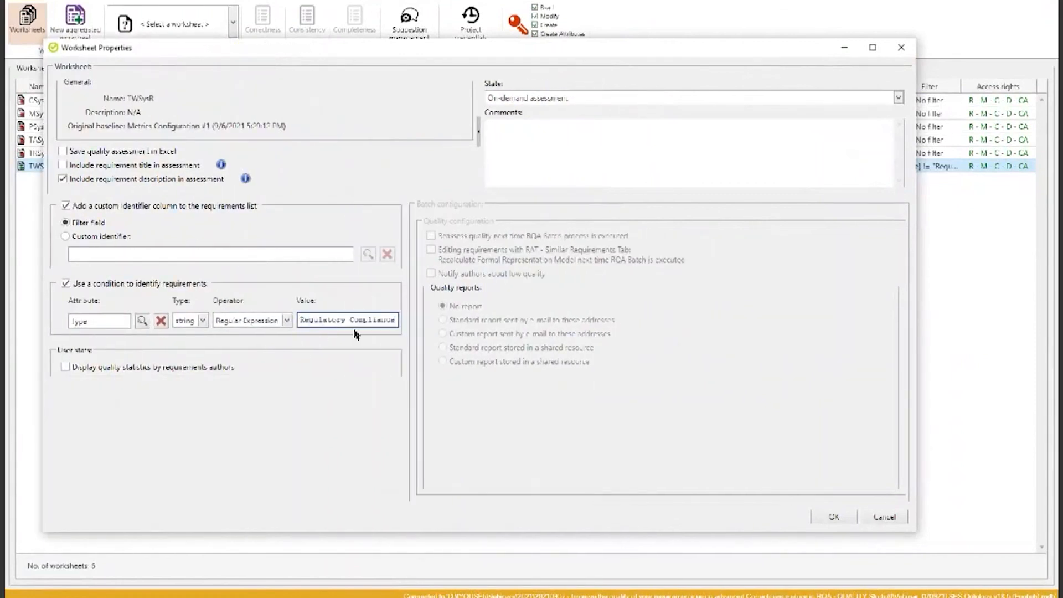
{"action": "key", "text": "Home"}
{"action": "type", "text": "^"}
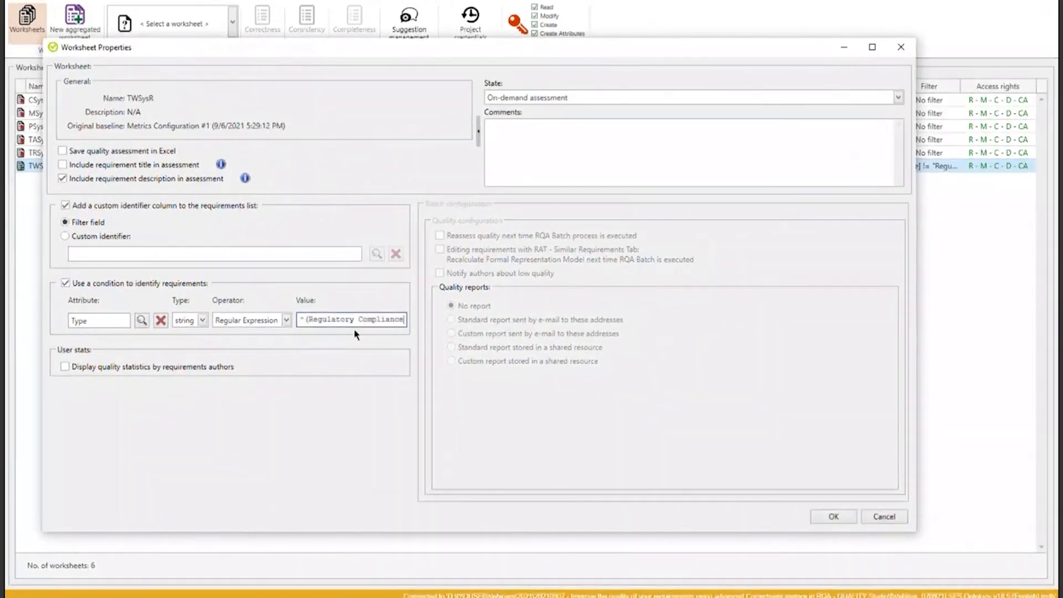
{"action": "type", "text": "|"}
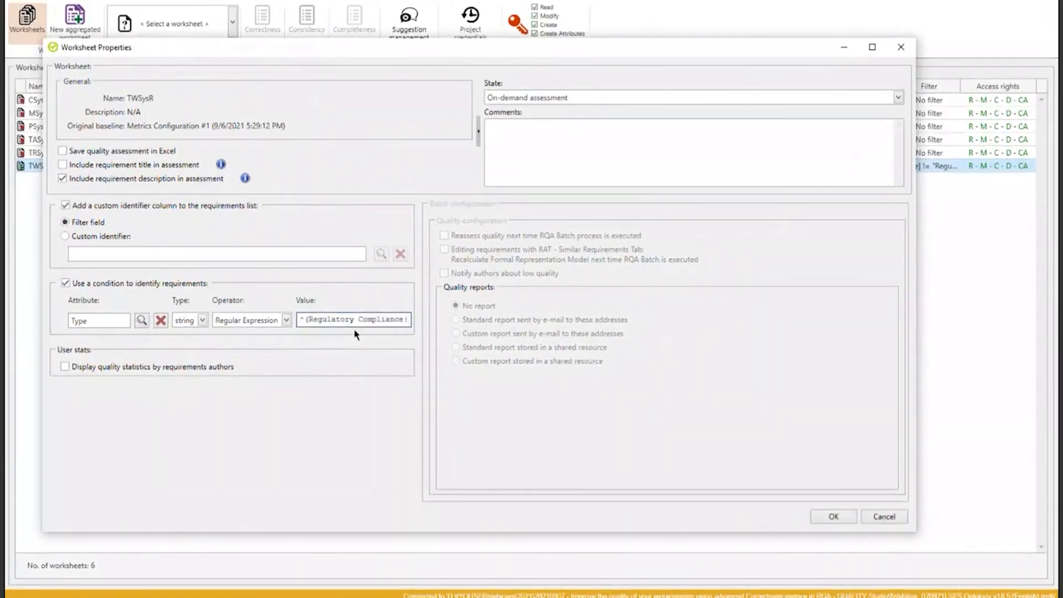
{"action": "type", "text": "Compet"}
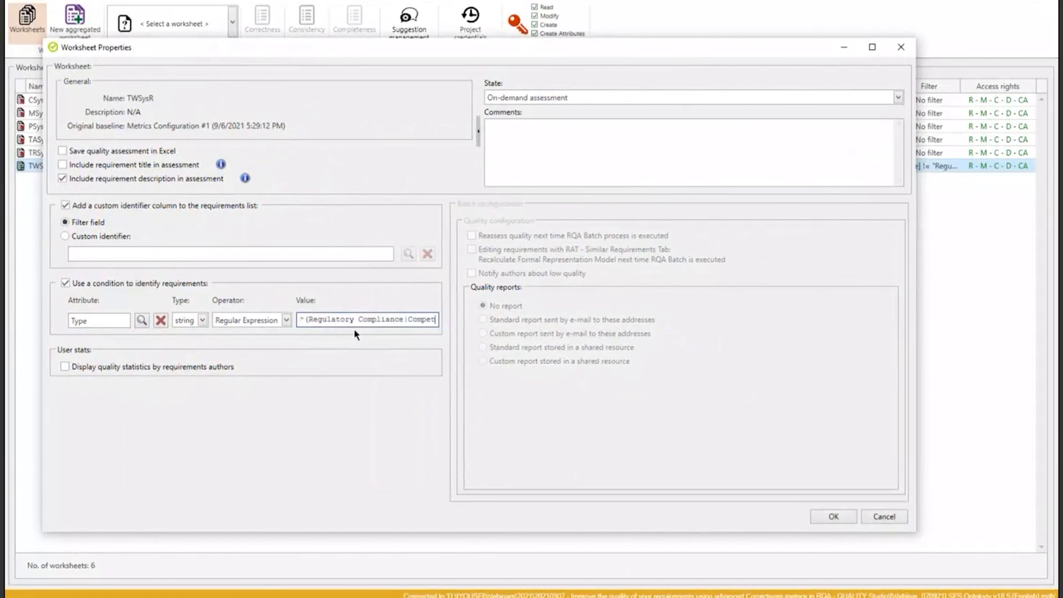
{"action": "type", "text": "ition)"}
{"action": "type", "text": "[\\s"}
{"action": "type", "text": "]"}
{"action": "type", "text": "#"}
{"action": "type", "text": ")"}
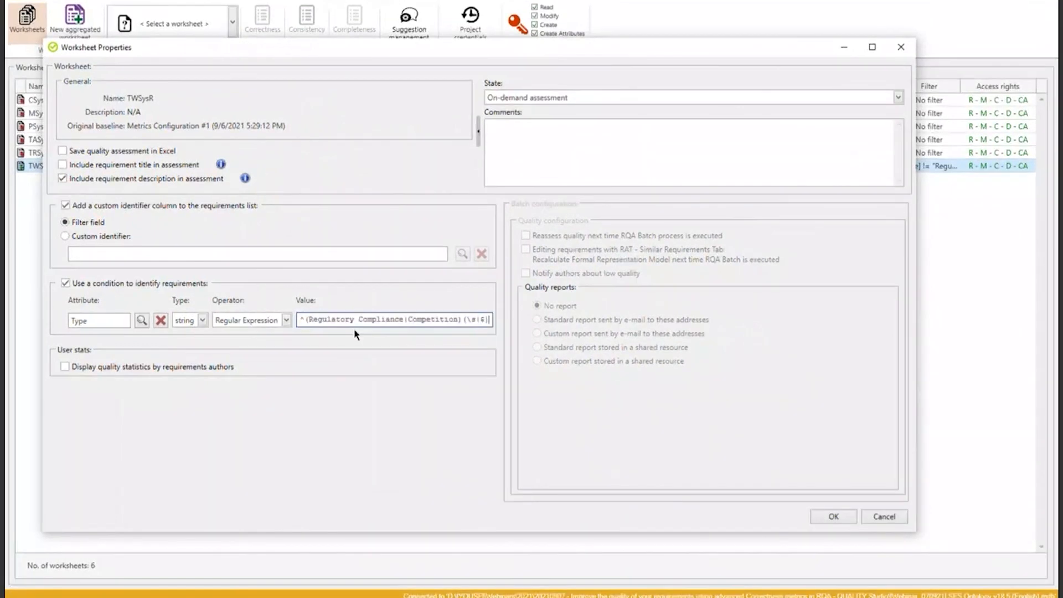
{"action": "left_click", "coordinate": [833, 517]}
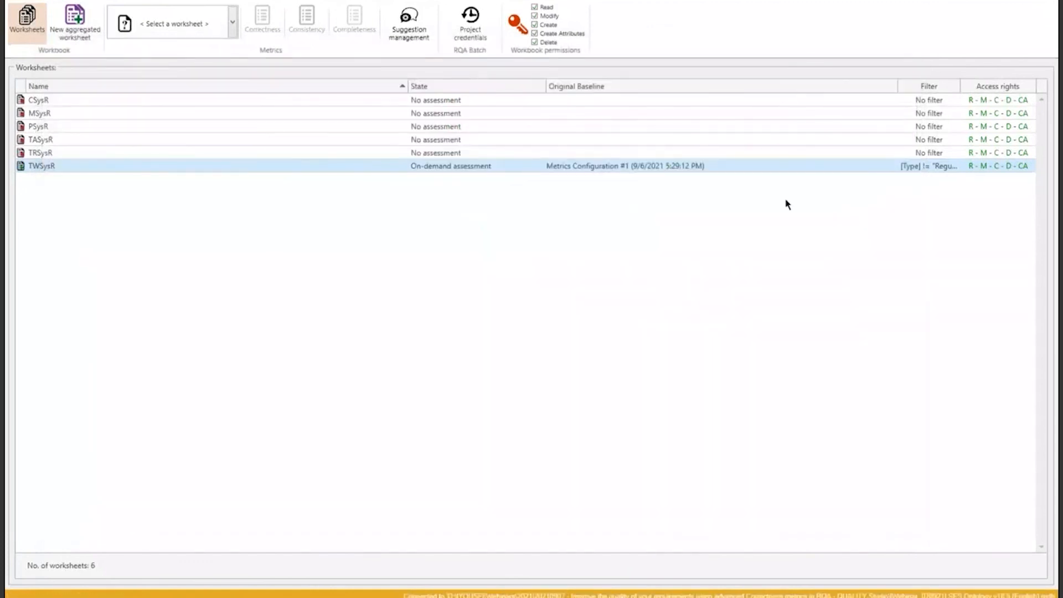
- Open the requirements quality view of worksheet TWSysR and examine which requirement types are included in the assessment
{"action": "left_click", "coordinate": [83, 2]}
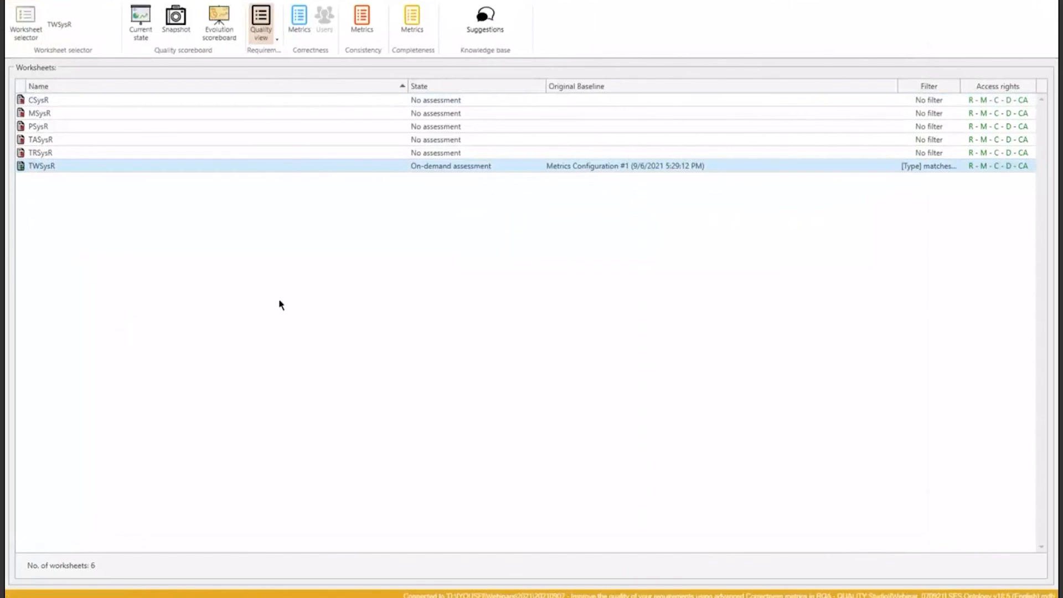
{"action": "scroll", "coordinate": [301, 310], "scroll_direction": "down", "scroll_amount": 8}
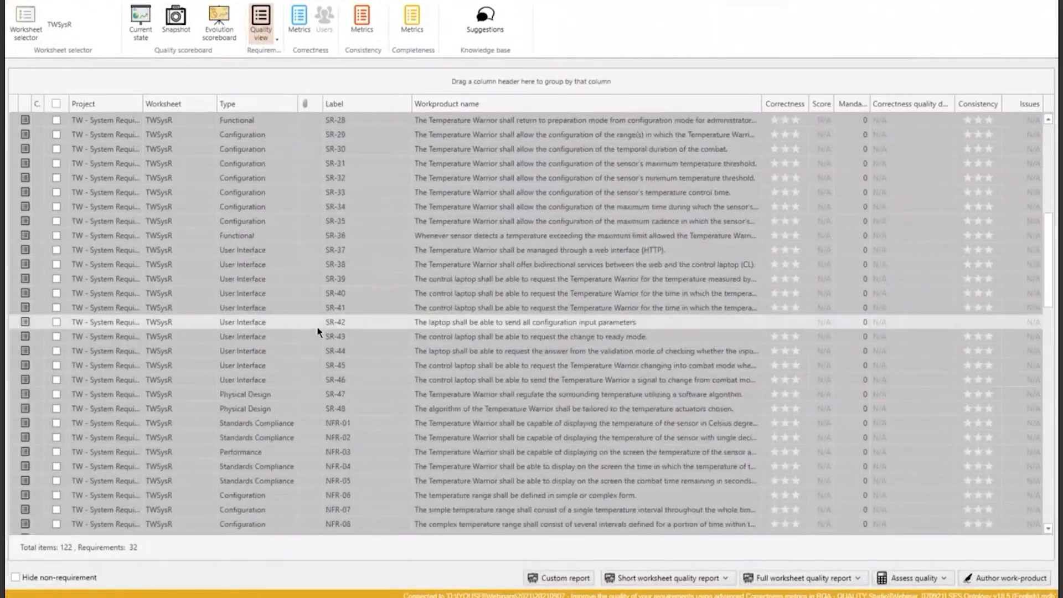
{"action": "scroll", "coordinate": [318, 331], "scroll_direction": "down", "scroll_amount": 6}
{"action": "scroll", "coordinate": [299, 277], "scroll_direction": "down", "scroll_amount": 5}
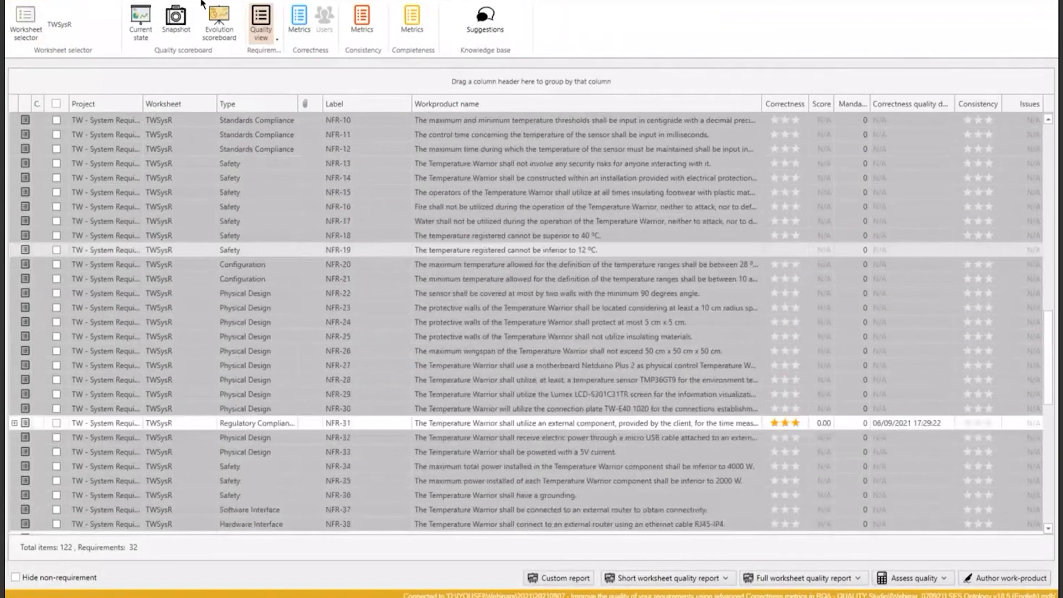
{"action": "scroll", "coordinate": [315, 327], "scroll_direction": "down", "scroll_amount": 5}
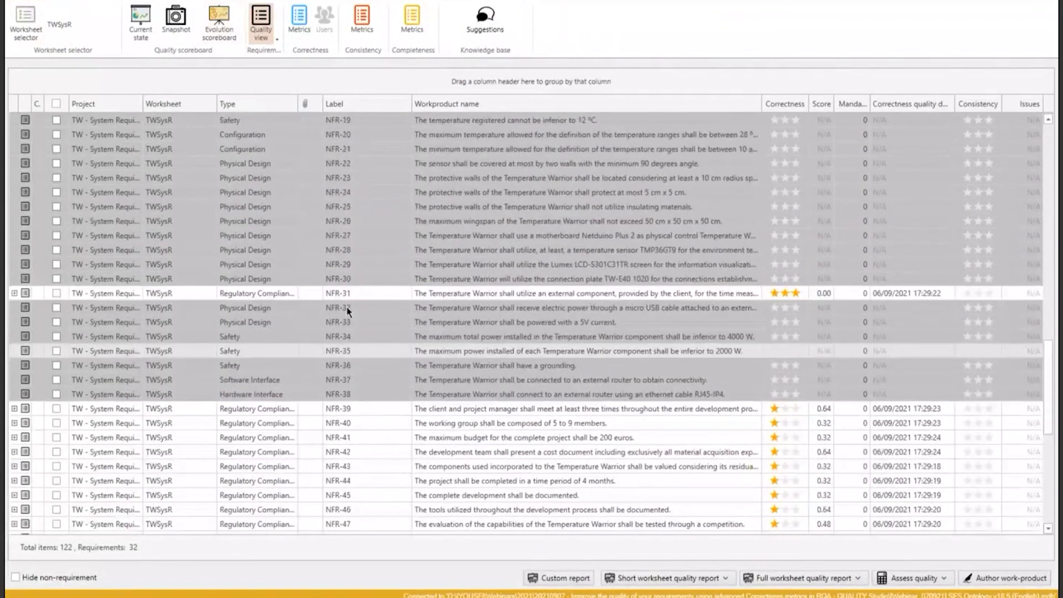
{"action": "scroll", "coordinate": [343, 310], "scroll_direction": "down", "scroll_amount": 2}
{"action": "scroll", "coordinate": [278, 198], "scroll_direction": "up", "scroll_amount": 3}
{"action": "left_click", "coordinate": [294, 208]}
{"action": "left_click", "coordinate": [300, 420]}
{"action": "scroll", "coordinate": [297, 421], "scroll_direction": "down", "scroll_amount": 5}
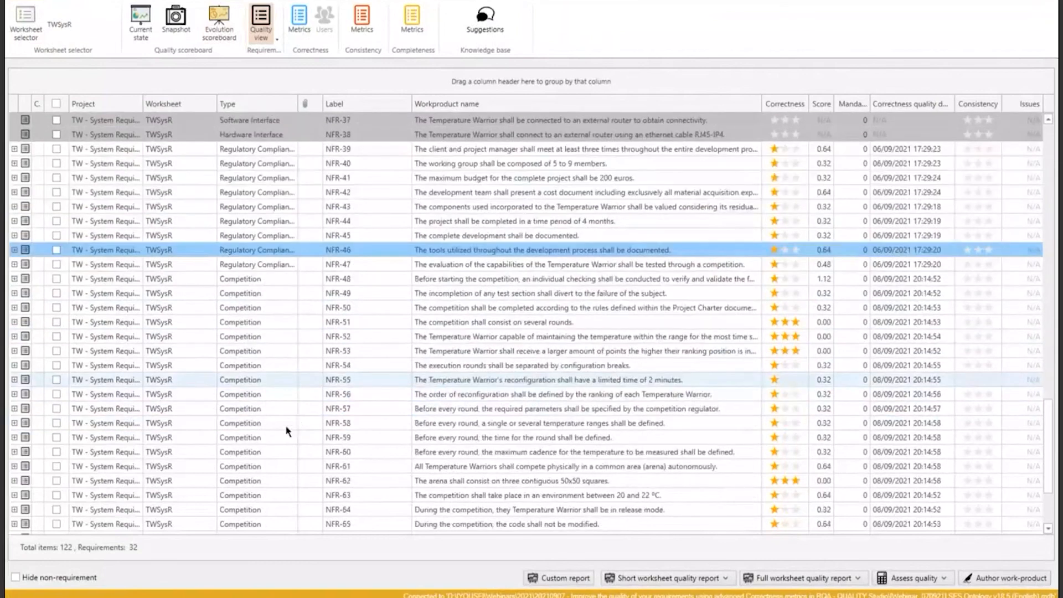
{"action": "left_click", "coordinate": [290, 426]}
{"action": "scroll", "coordinate": [338, 415], "scroll_direction": "down", "scroll_amount": 1}
{"action": "scroll", "coordinate": [339, 414], "scroll_direction": "down", "scroll_amount": 1}
{"action": "scroll", "coordinate": [321, 332], "scroll_direction": "up", "scroll_amount": 5}
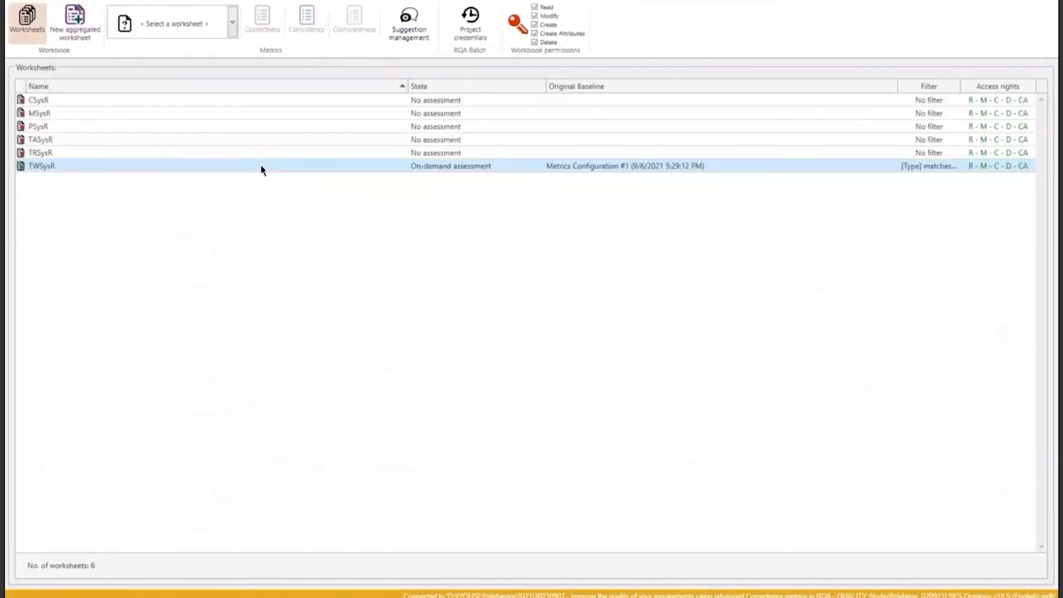
- Reopen the properties of worksheet TWSysR to review the Regulatory Compliance part of the regular expression, closing them without changes
{"action": "double_click", "coordinate": [262, 170]}
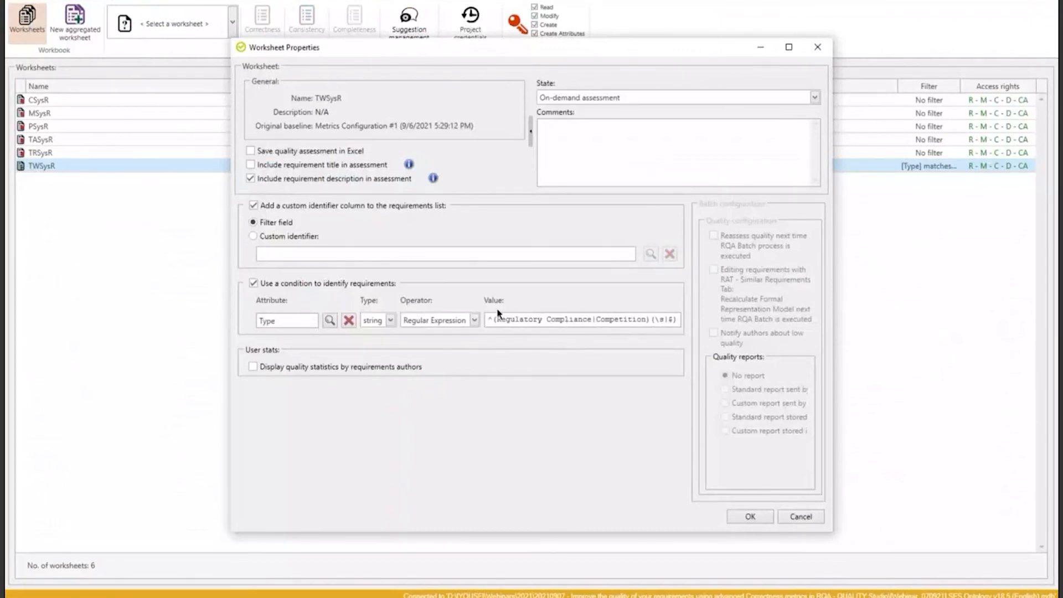
{"action": "left_click_drag", "start_coordinate": [593, 320], "coordinate": [510, 320]}
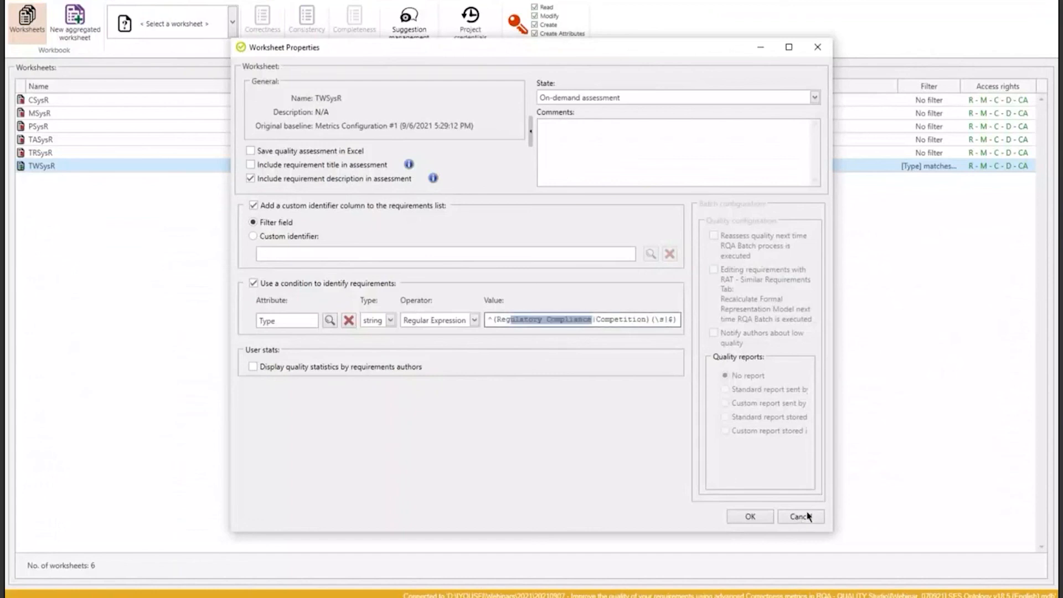
{"action": "left_click", "coordinate": [800, 520]}
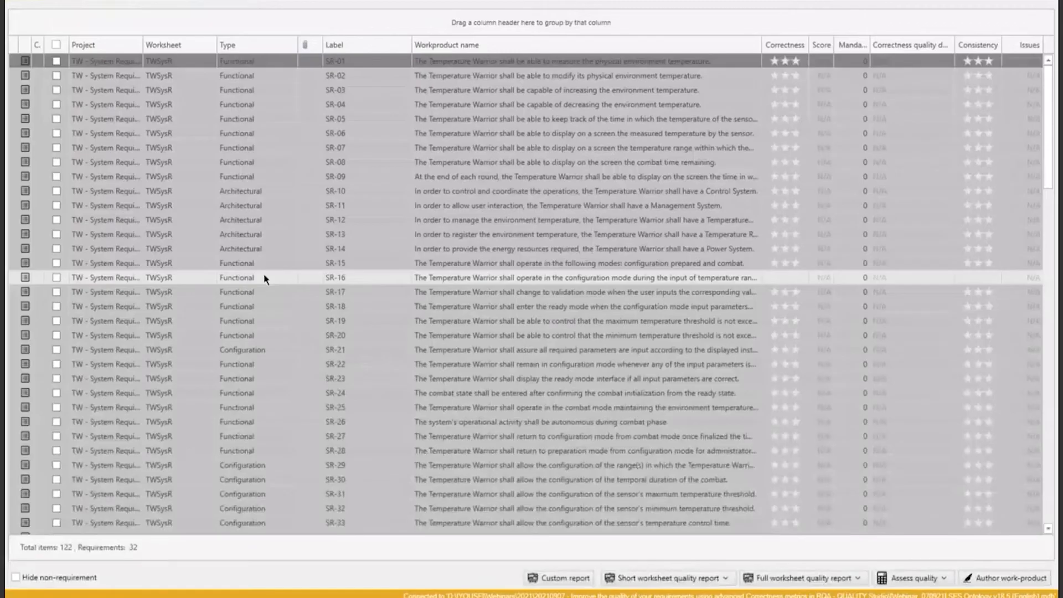
- Group the TWSysR requirements list by Type and check the Competition and Regulatory Compliance groups, leaving both collapsed
{"action": "scroll", "coordinate": [265, 279], "scroll_direction": "down", "scroll_amount": 11}
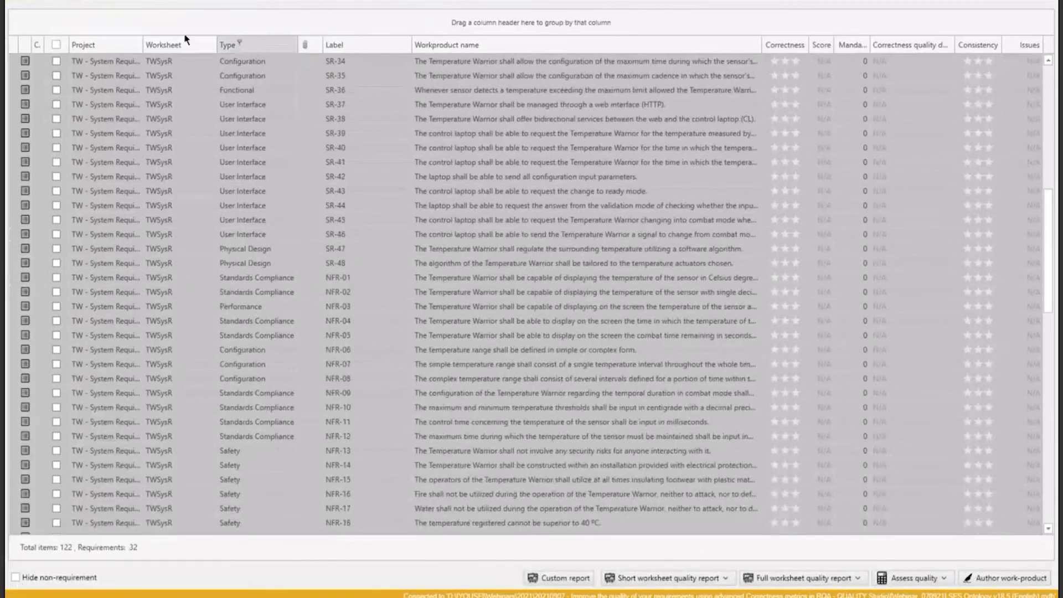
{"action": "left_click_drag", "start_coordinate": [186, 39], "coordinate": [130, 25]}
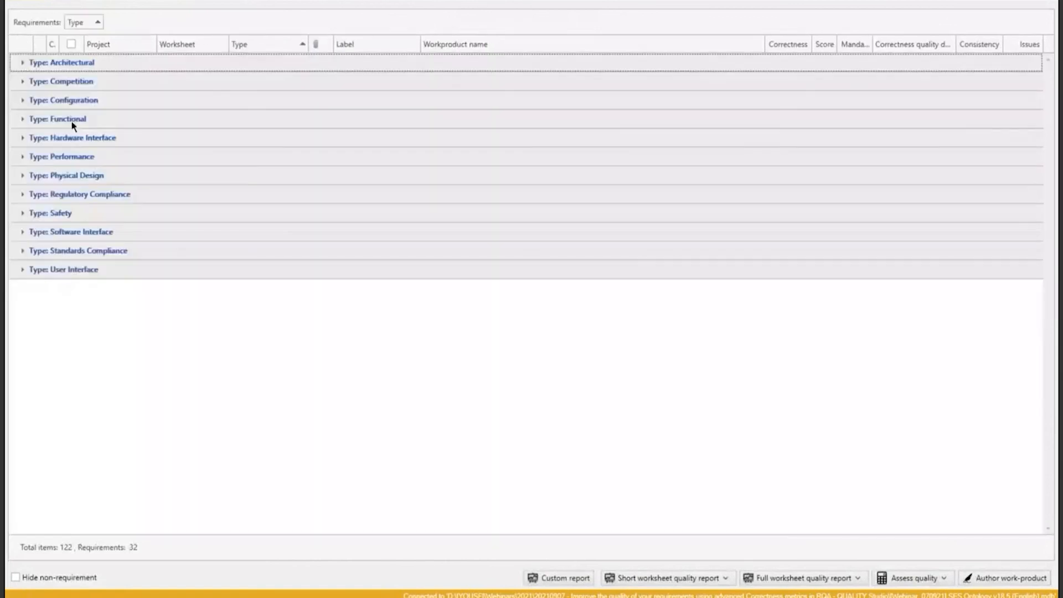
{"action": "left_click", "coordinate": [23, 82]}
{"action": "left_click", "coordinate": [22, 83]}
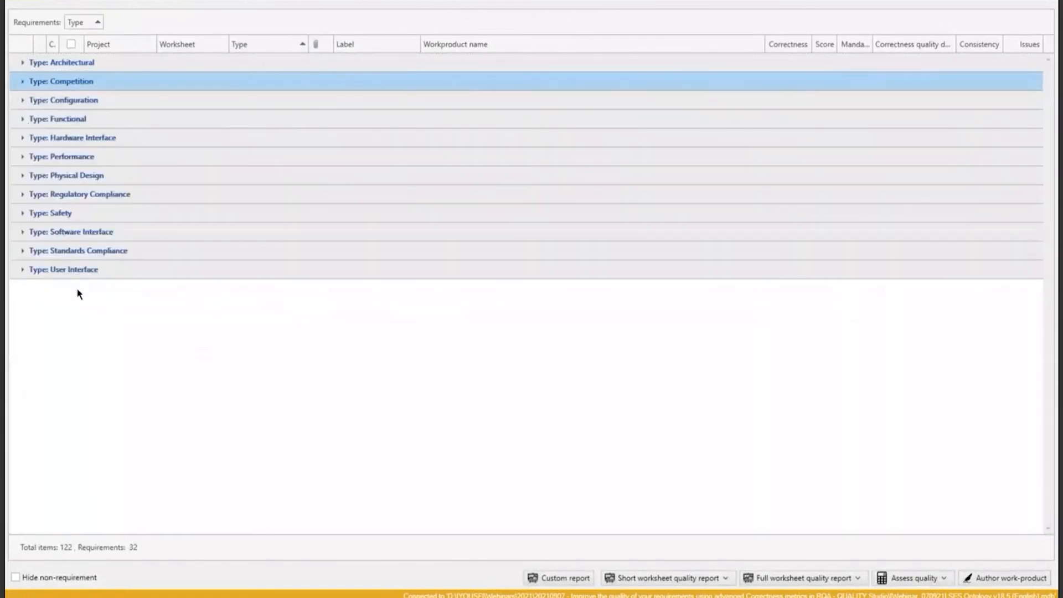
{"action": "left_click", "coordinate": [23, 195]}
{"action": "left_click", "coordinate": [23, 194]}
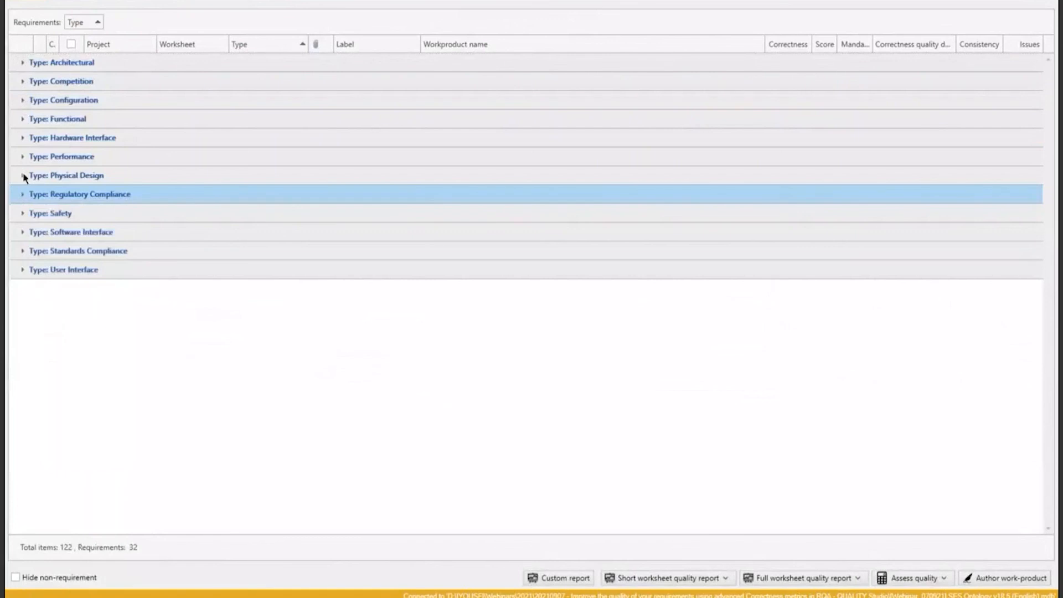
- Expand the Physical Design, Performance and Hardware Interface groups to check whether their requirements are assessed
{"action": "left_click", "coordinate": [22, 175]}
{"action": "left_click", "coordinate": [23, 156]}
{"action": "left_click", "coordinate": [22, 137]}
{"action": "left_click", "coordinate": [25, 123]}
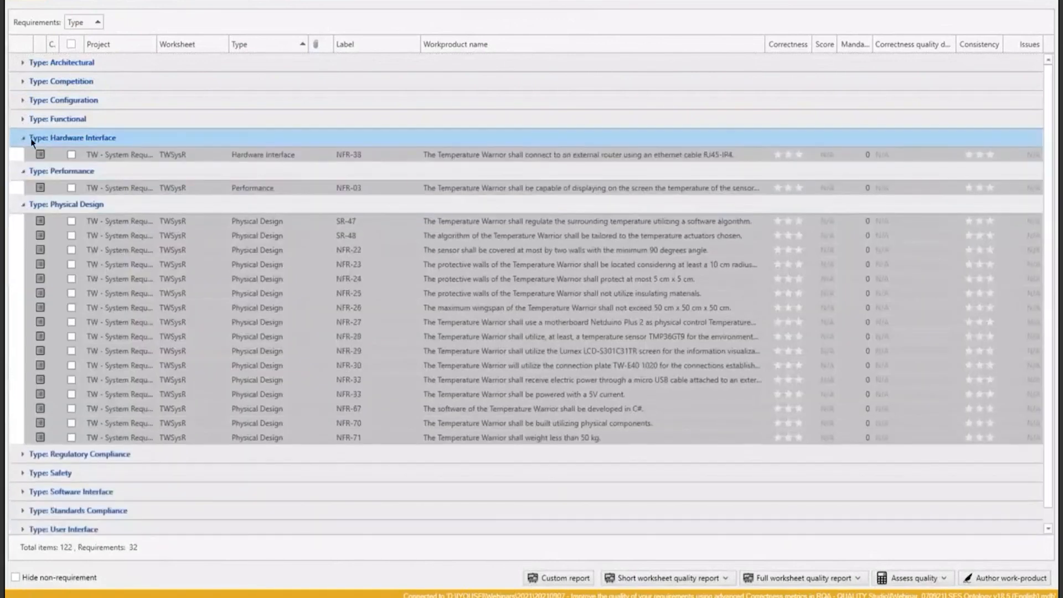
- Hide the non-requirements and expand the Competition and Regulatory Compliance groups to review their requirements
{"action": "left_click", "coordinate": [15, 578]}
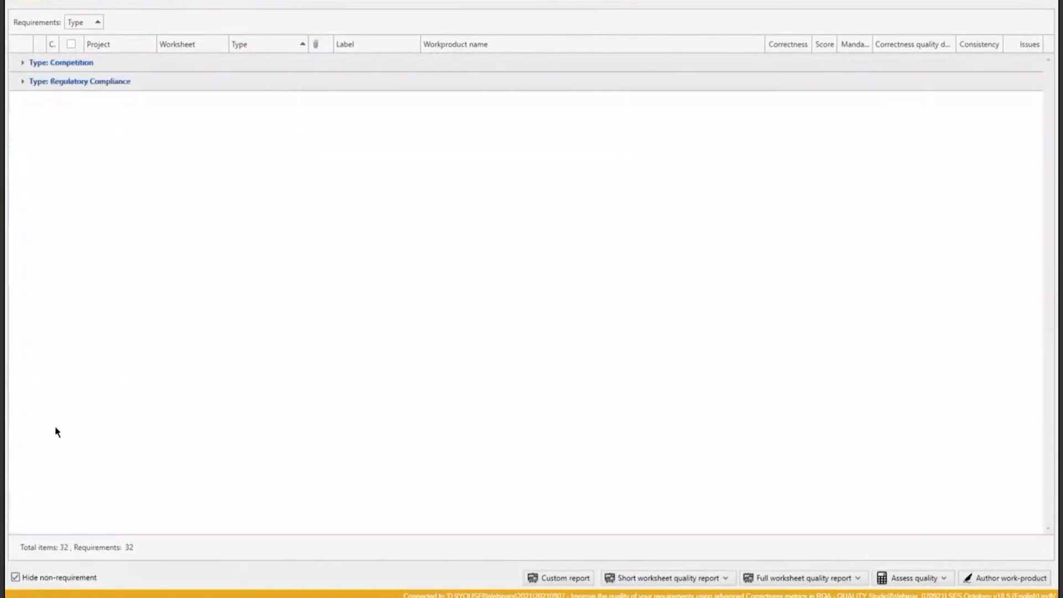
{"action": "left_click", "coordinate": [22, 63]}
{"action": "left_click", "coordinate": [24, 64]}
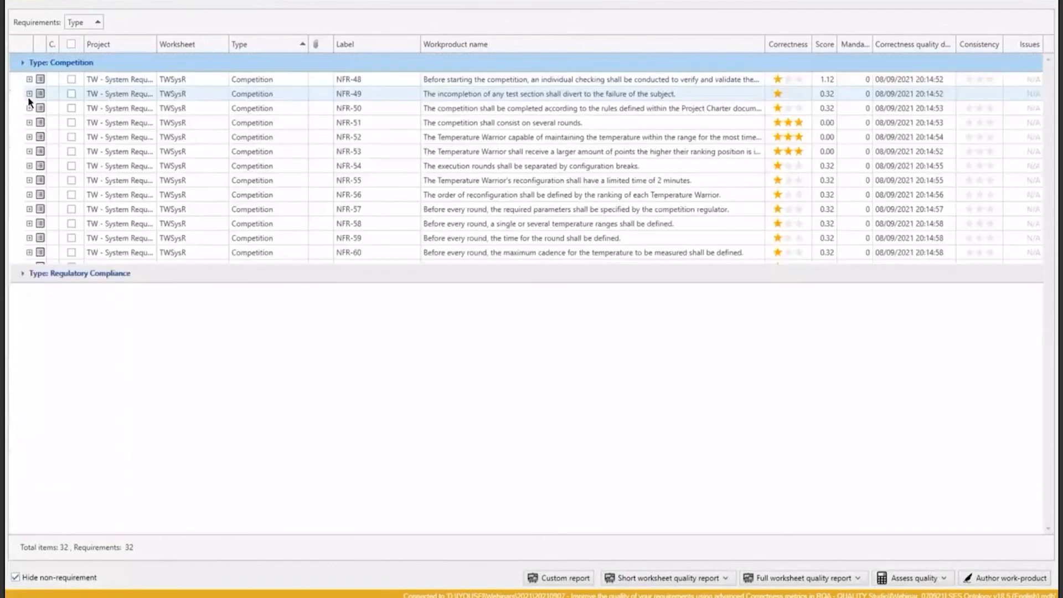
{"action": "left_click", "coordinate": [24, 355]}
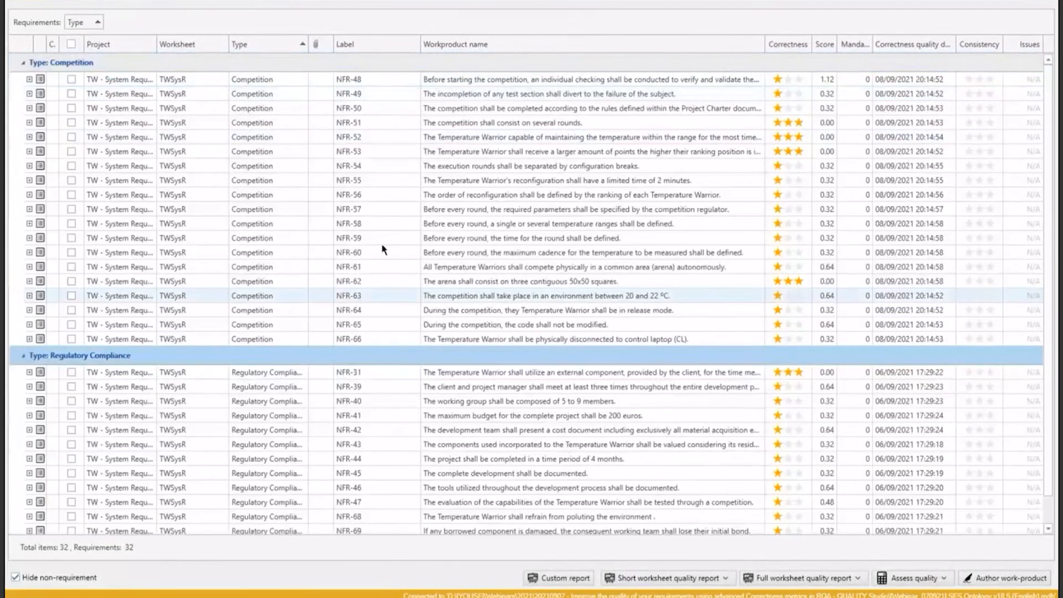
{"action": "scroll", "coordinate": [421, 276], "scroll_direction": "down", "scroll_amount": 1}
{"action": "scroll", "coordinate": [514, 387], "scroll_direction": "up", "scroll_amount": 1}
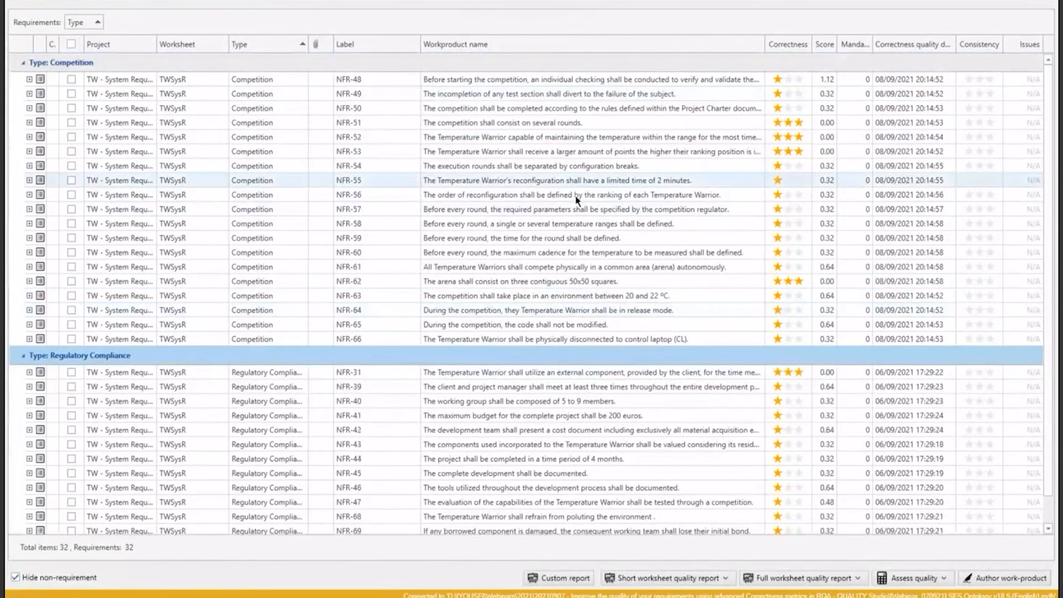
{"action": "left_click", "coordinate": [650, 254]}
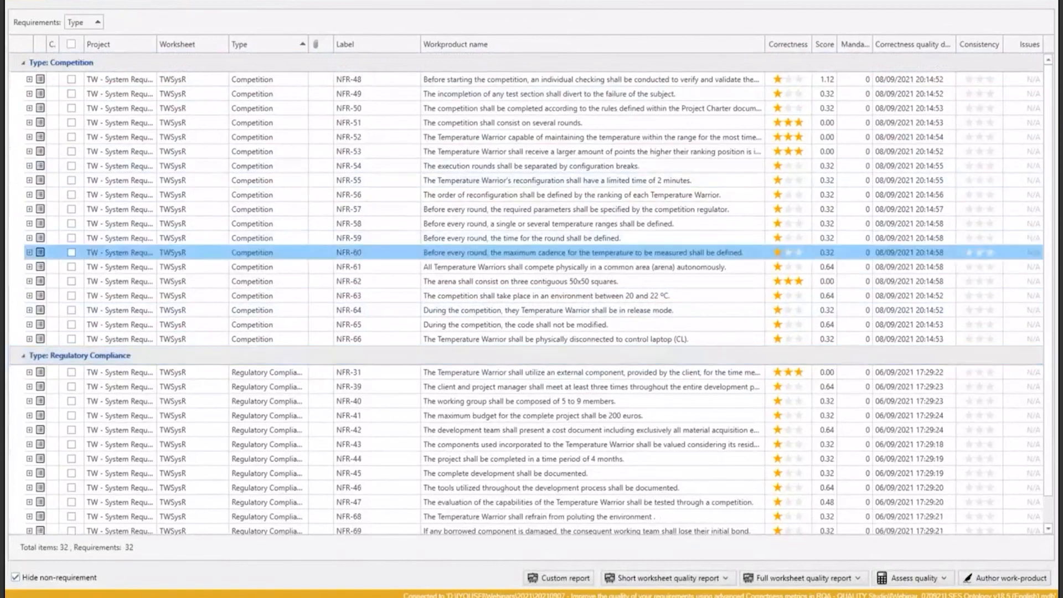
- View the quality evolution scoreboard of TW - System Requirements.xlsm, and return to the requirements quality view
{"action": "left_click", "coordinate": [97, 5]}
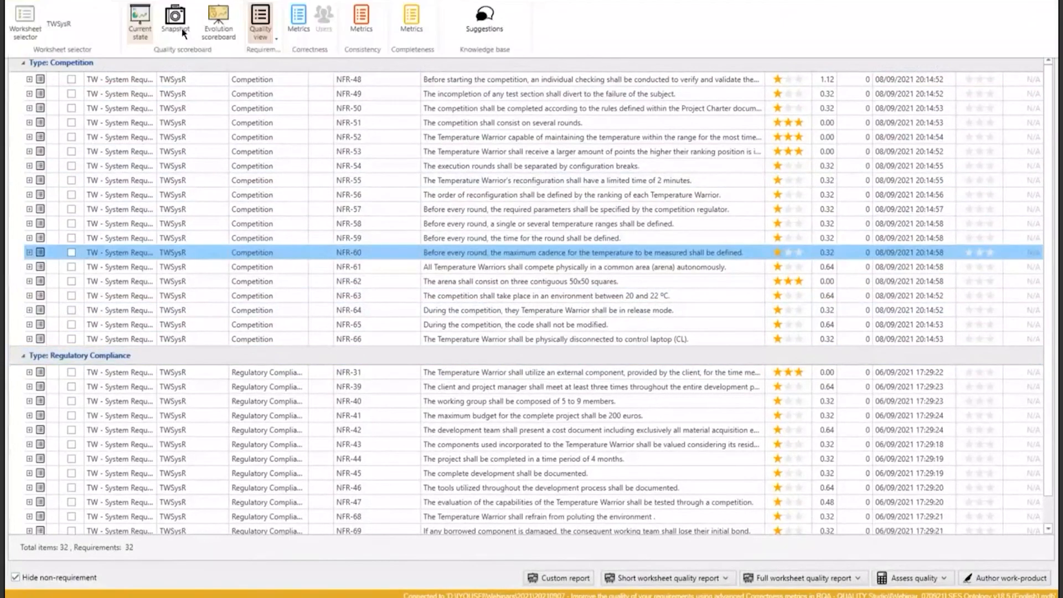
{"action": "left_click", "coordinate": [176, 18]}
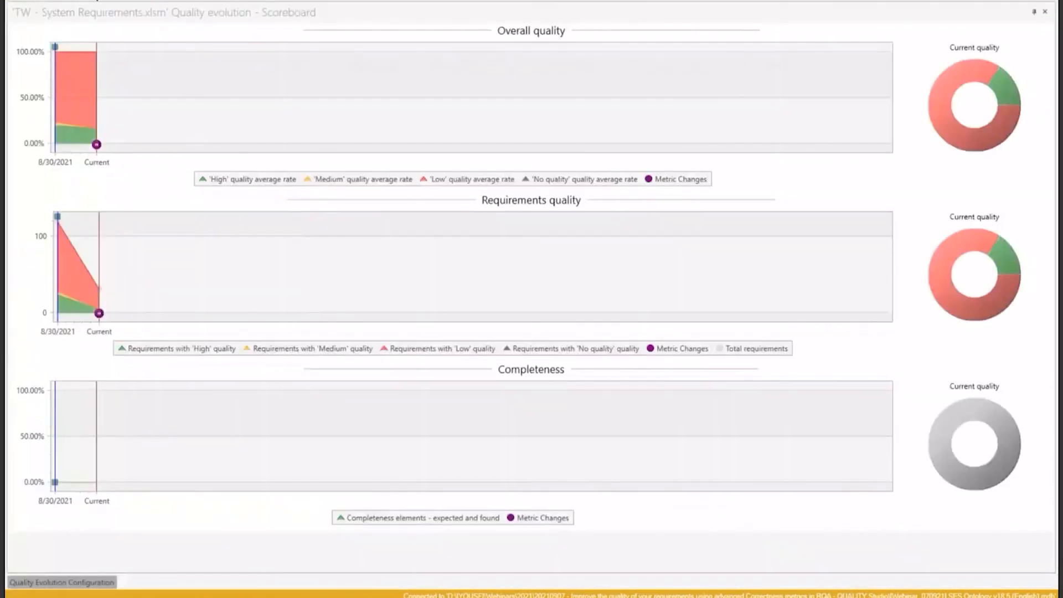
{"action": "left_click", "coordinate": [97, 0]}
{"action": "left_click", "coordinate": [261, 24]}
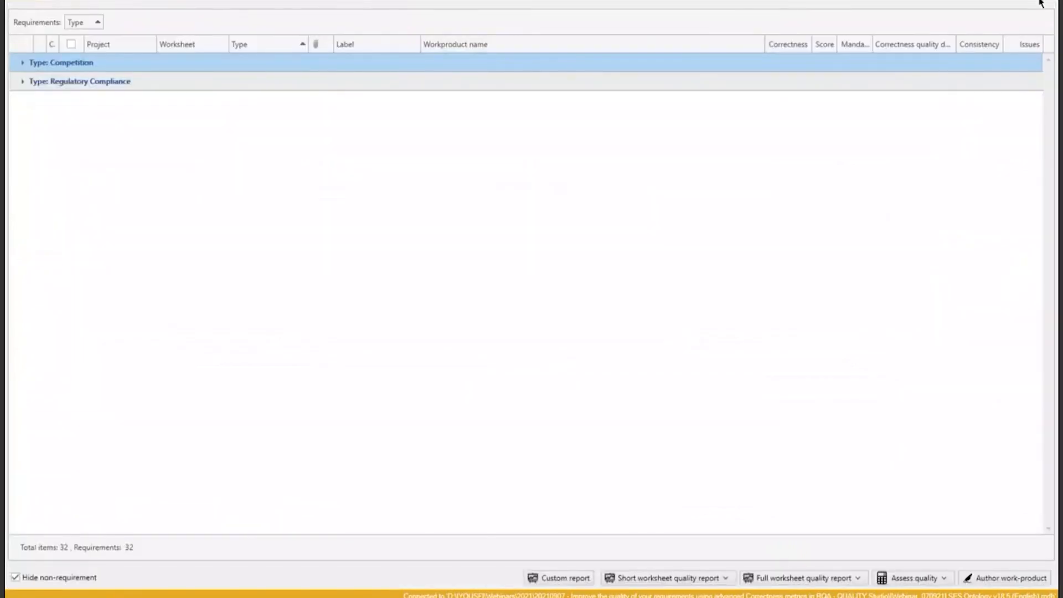
- Open the application's information page to review the connection, RMS repository and product details
{"action": "left_click", "coordinate": [301, 34]}
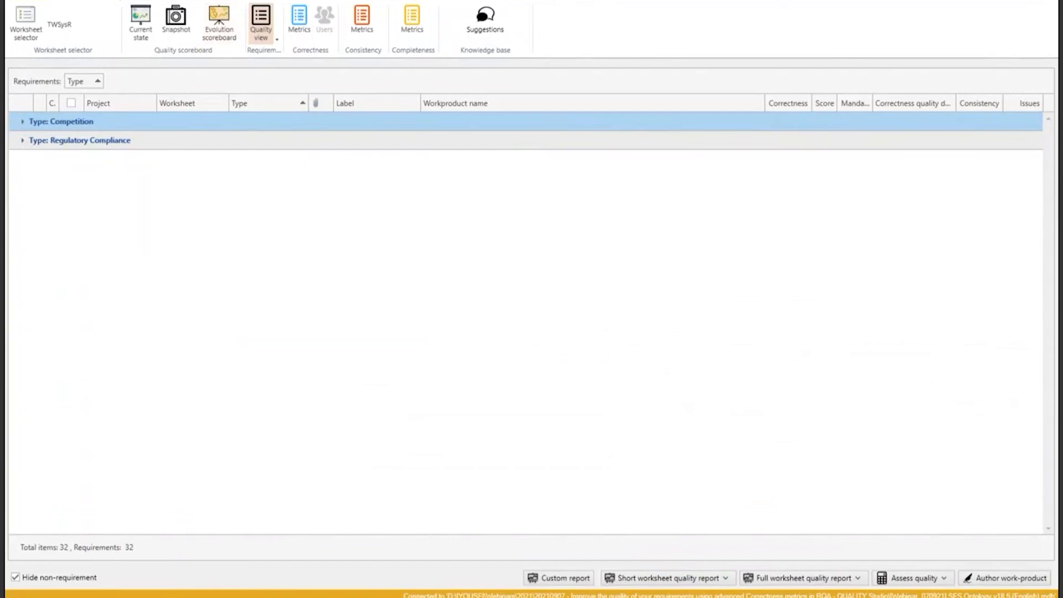
{"action": "left_click", "coordinate": [21, 2]}
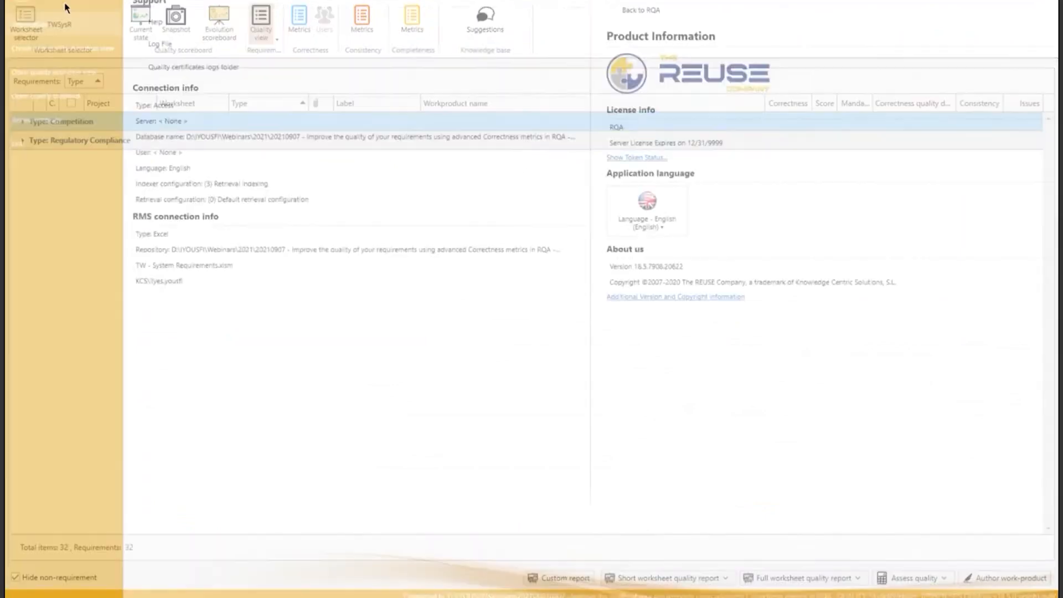
{"action": "left_click", "coordinate": [33, 3]}
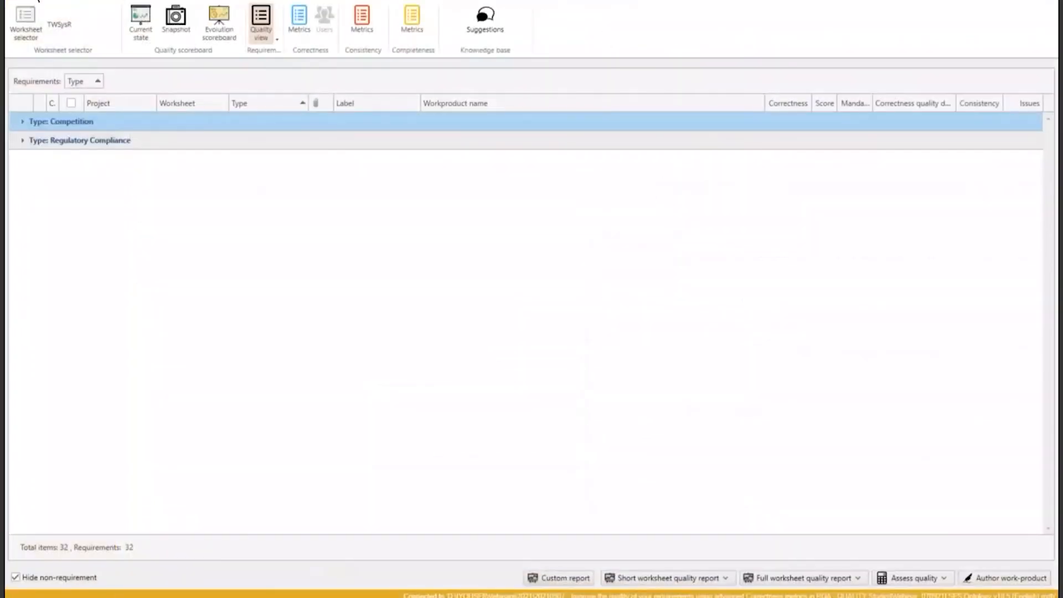
{"action": "left_click", "coordinate": [30, 1]}
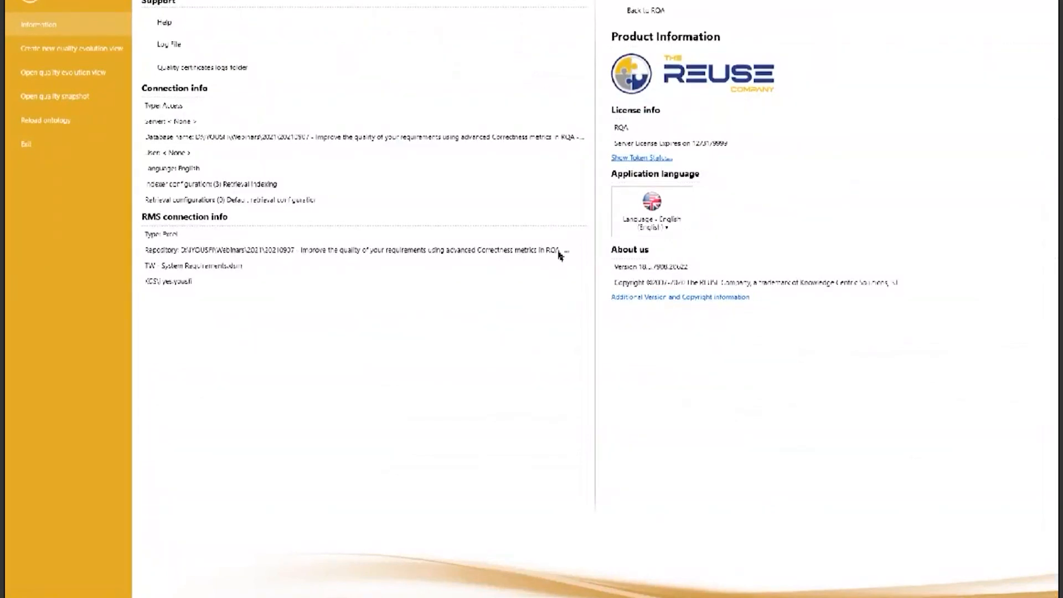
- Leave the information page and open the correctness metrics configuration of the TWSysR worksheet
{"action": "left_click", "coordinate": [30, 5]}
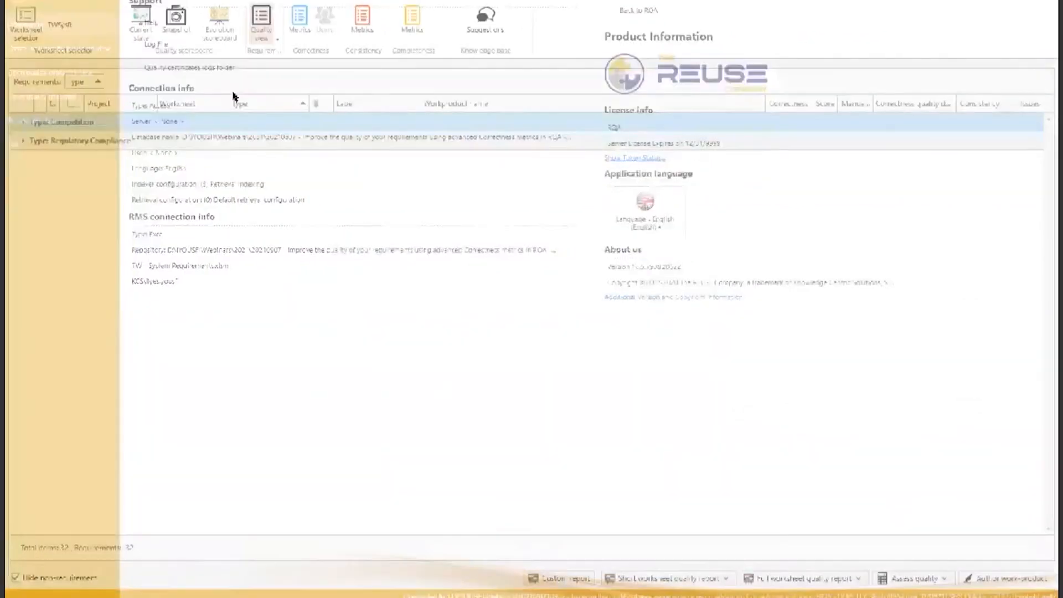
{"action": "left_click", "coordinate": [175, 2]}
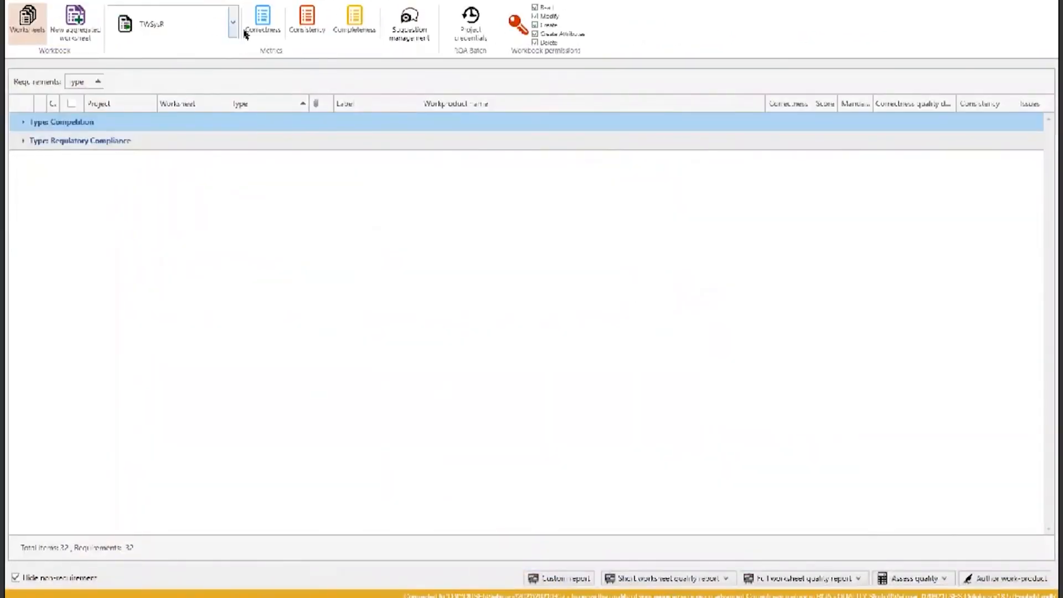
{"action": "left_click", "coordinate": [263, 24]}
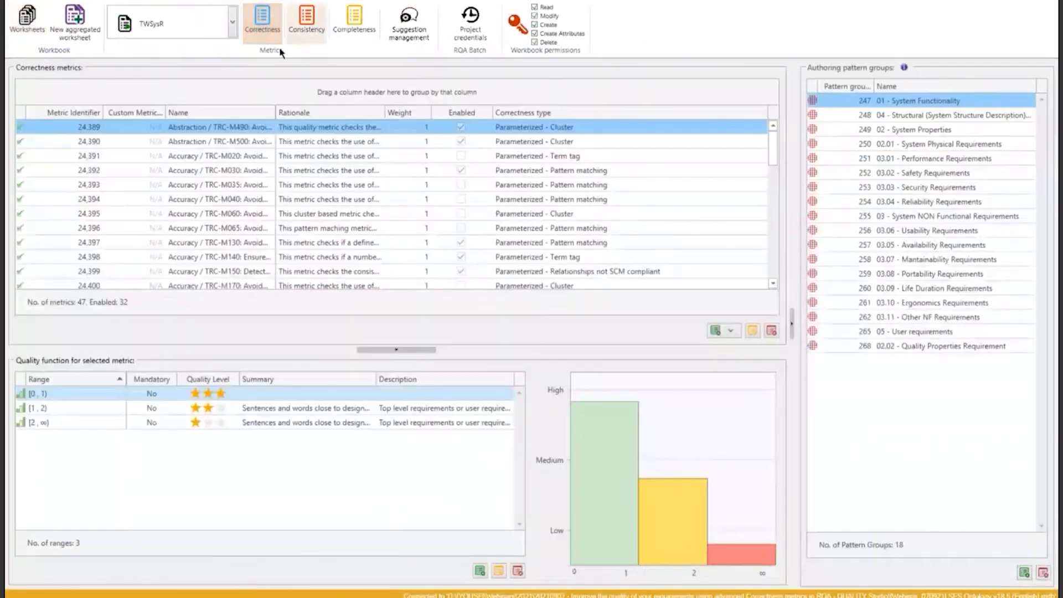
{"action": "left_click", "coordinate": [289, 142]}
{"action": "right_click", "coordinate": [307, 177]}
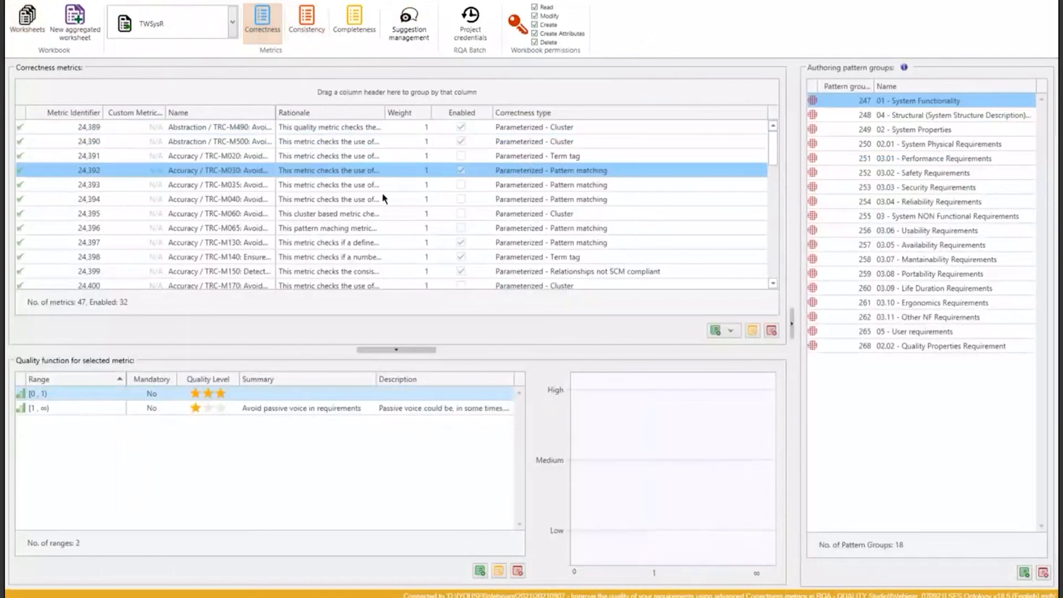
{"action": "left_click", "coordinate": [310, 6]}
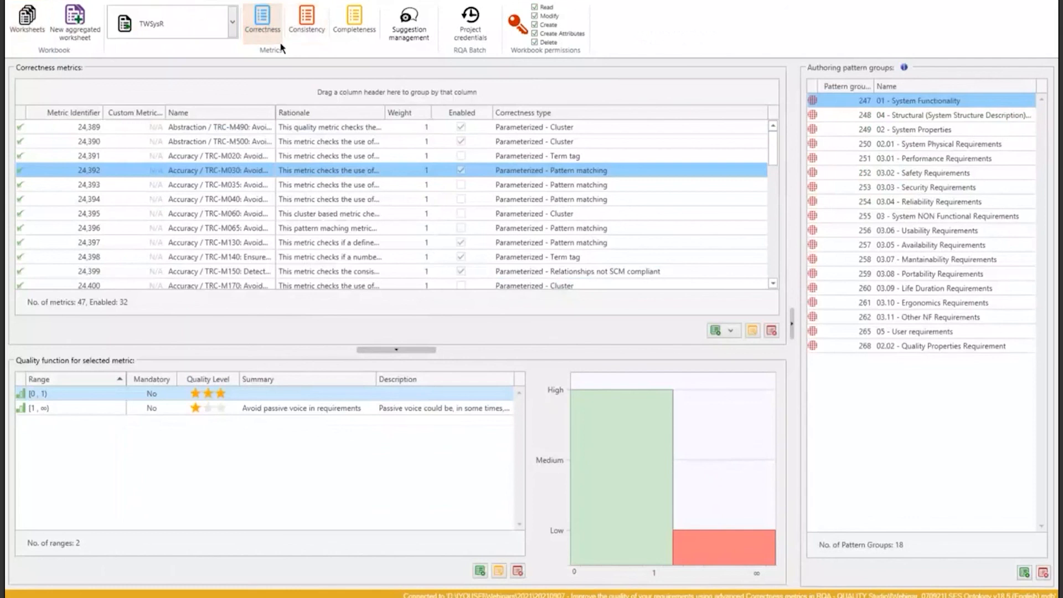
- Start a new custom-code correctness metric, show its computation settings and enlarge the configuration window
{"action": "right_click", "coordinate": [286, 142]}
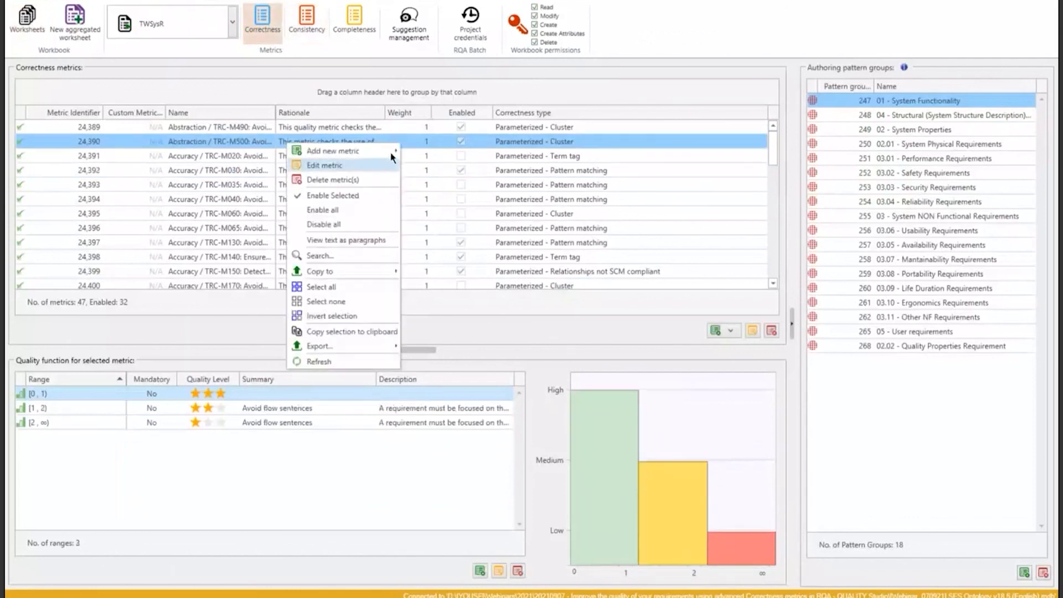
{"action": "mouse_move", "coordinate": [389, 157]}
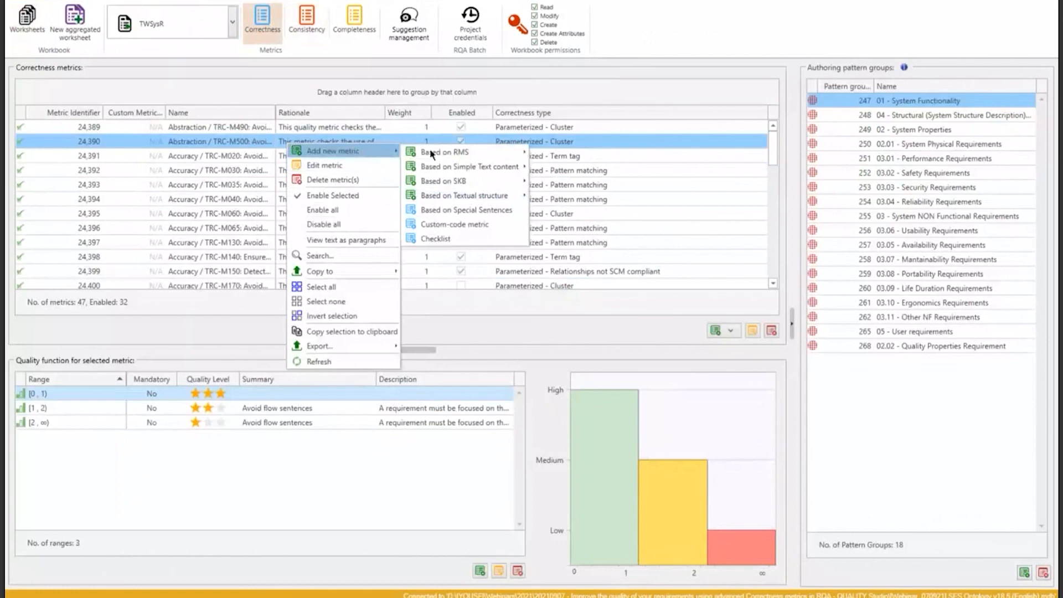
{"action": "left_click", "coordinate": [471, 224]}
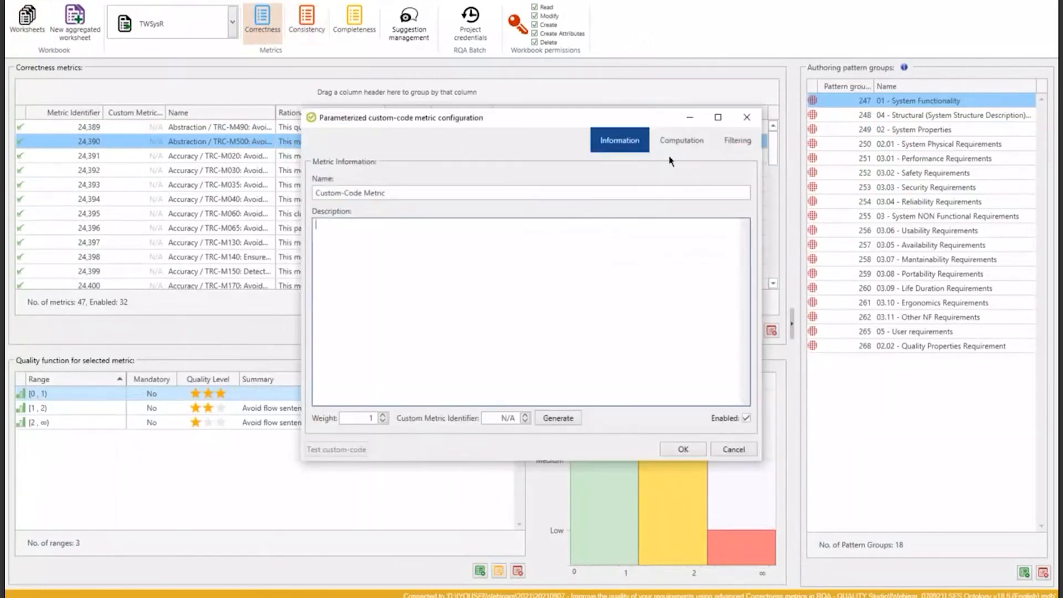
{"action": "left_click", "coordinate": [679, 149]}
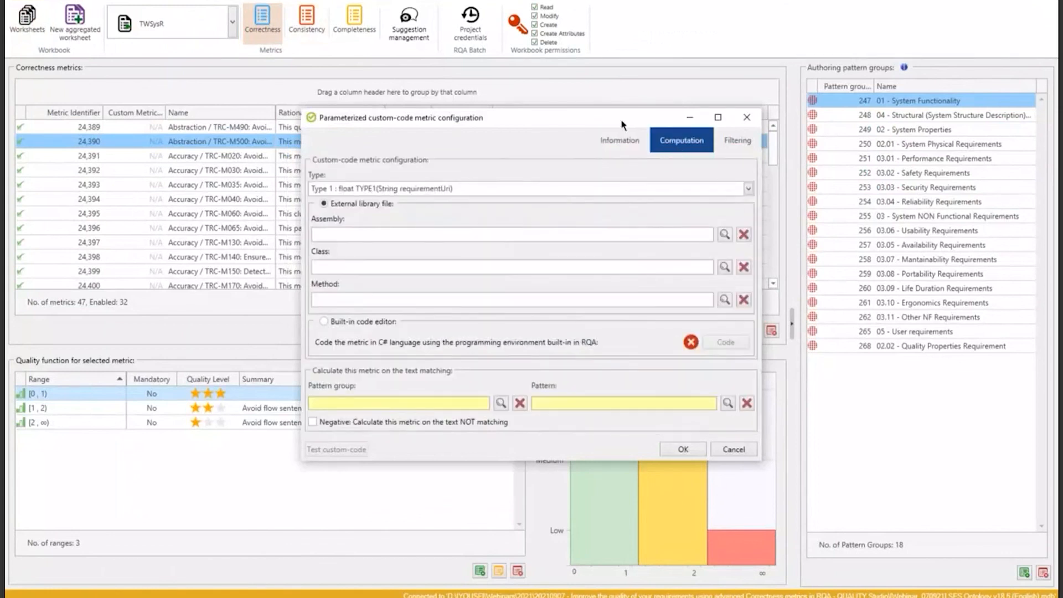
{"action": "left_click_drag", "start_coordinate": [622, 125], "coordinate": [540, 38]}
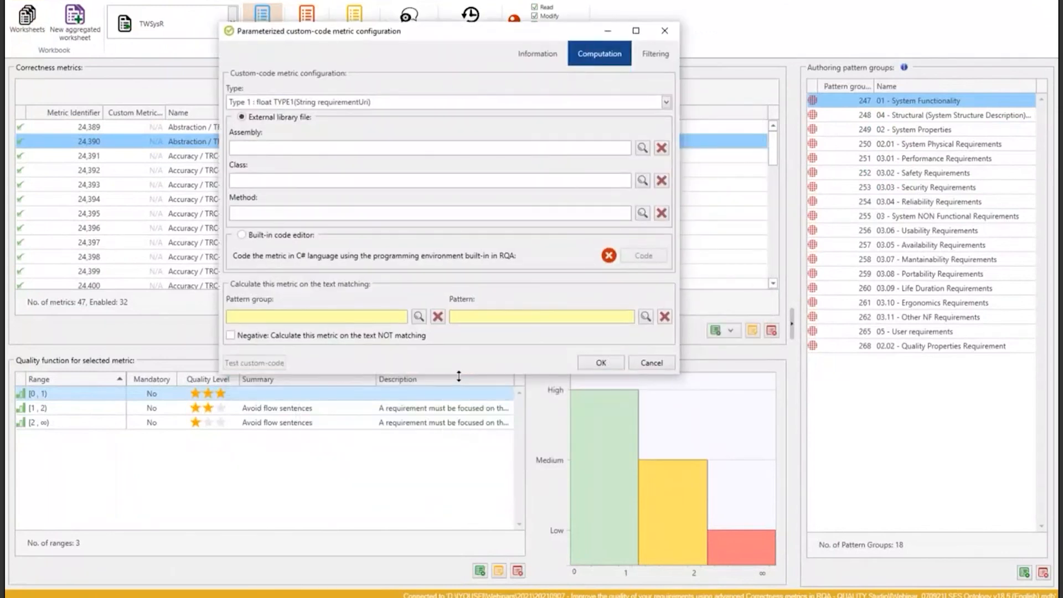
{"action": "left_click_drag", "start_coordinate": [458, 376], "coordinate": [453, 582]}
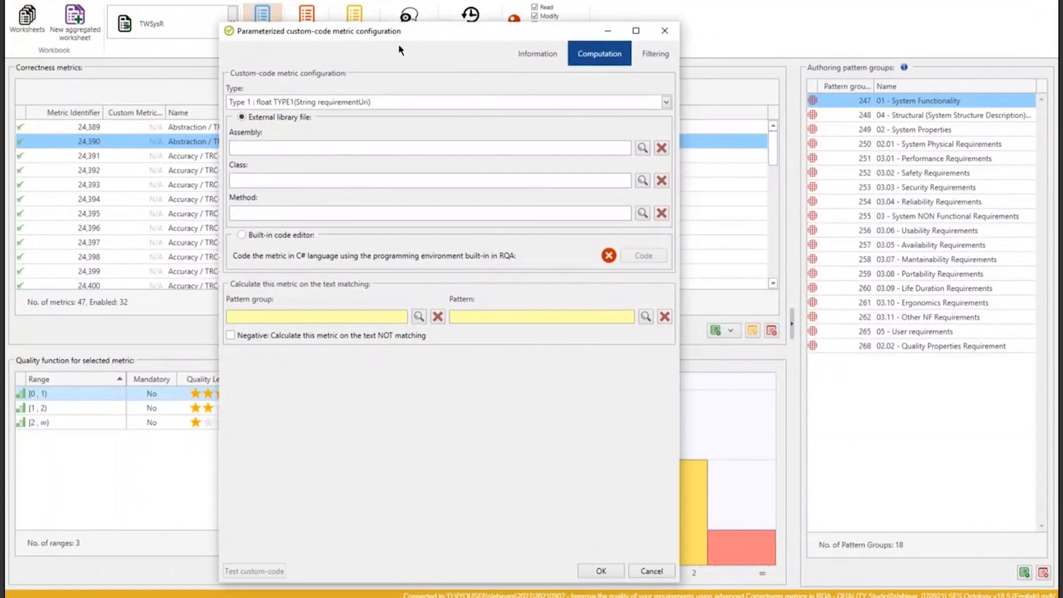
{"action": "left_click_drag", "start_coordinate": [335, 25], "coordinate": [333, 0]}
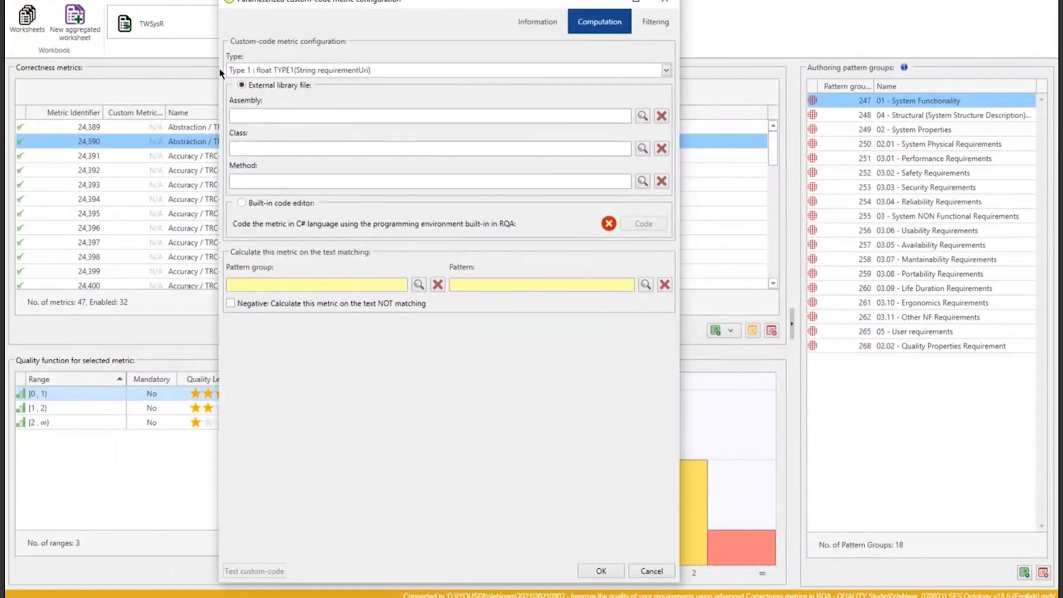
{"action": "left_click_drag", "start_coordinate": [216, 72], "coordinate": [133, 72]}
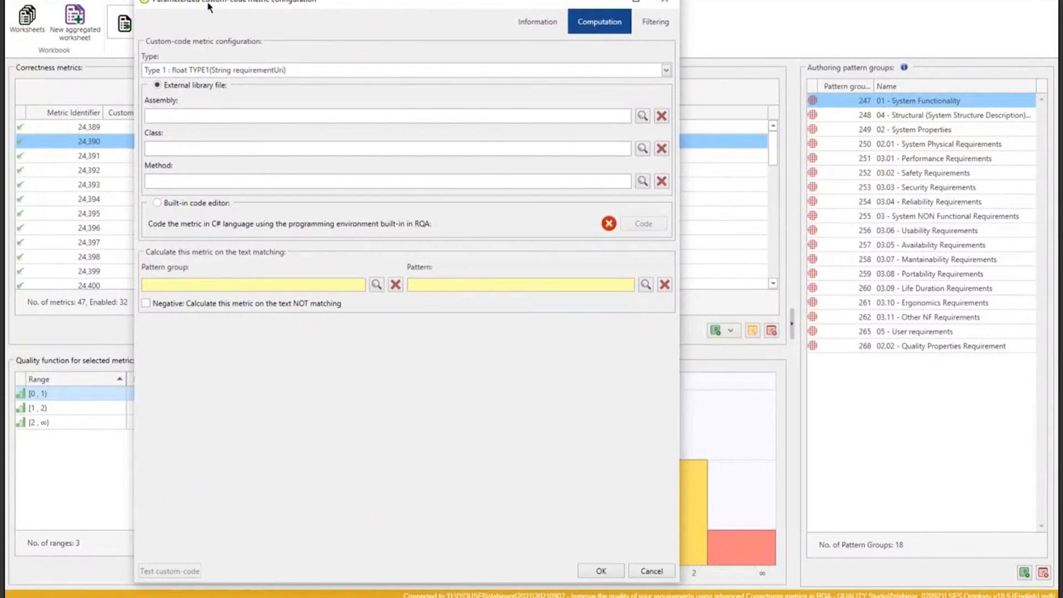
{"action": "left_click_drag", "start_coordinate": [209, 7], "coordinate": [245, 17]}
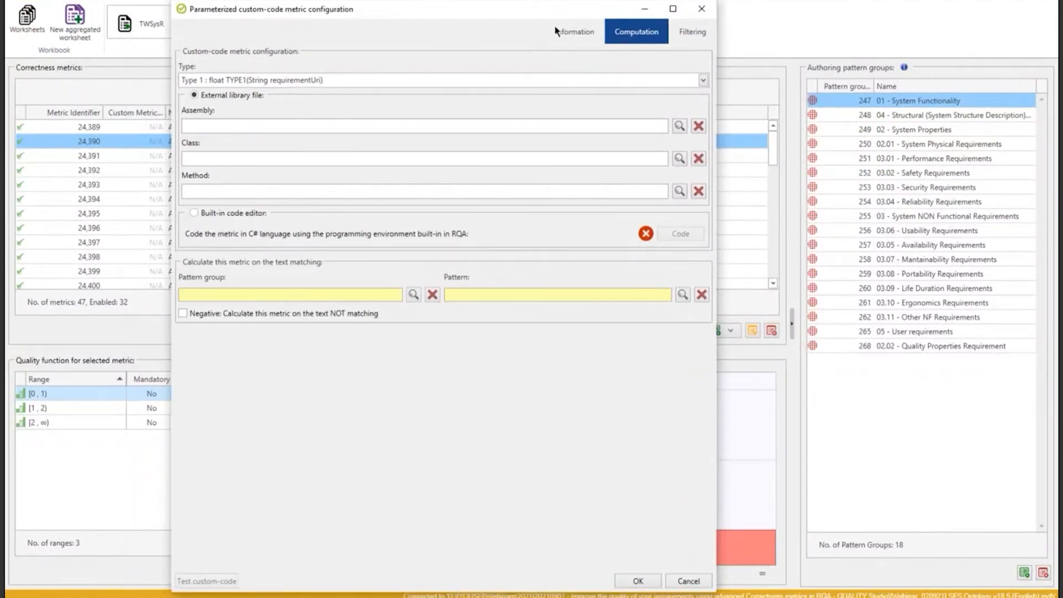
- Review the new metric's information and computation settings, and choose Type 1 : float TYPE1(String requirementUri) from the available types
{"action": "left_click", "coordinate": [574, 40]}
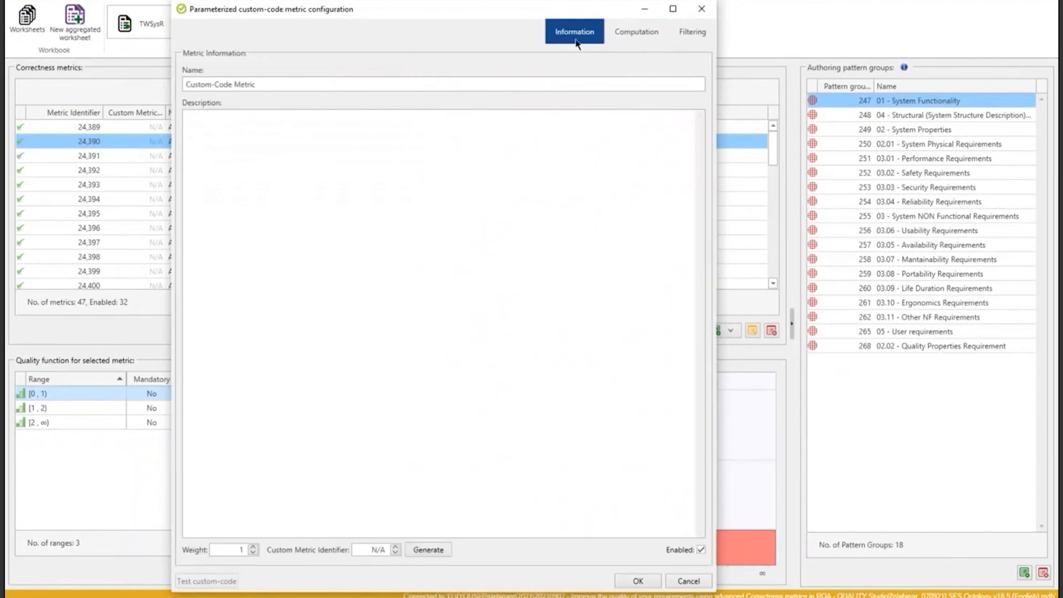
{"action": "left_click", "coordinate": [671, 35]}
{"action": "left_click", "coordinate": [641, 37]}
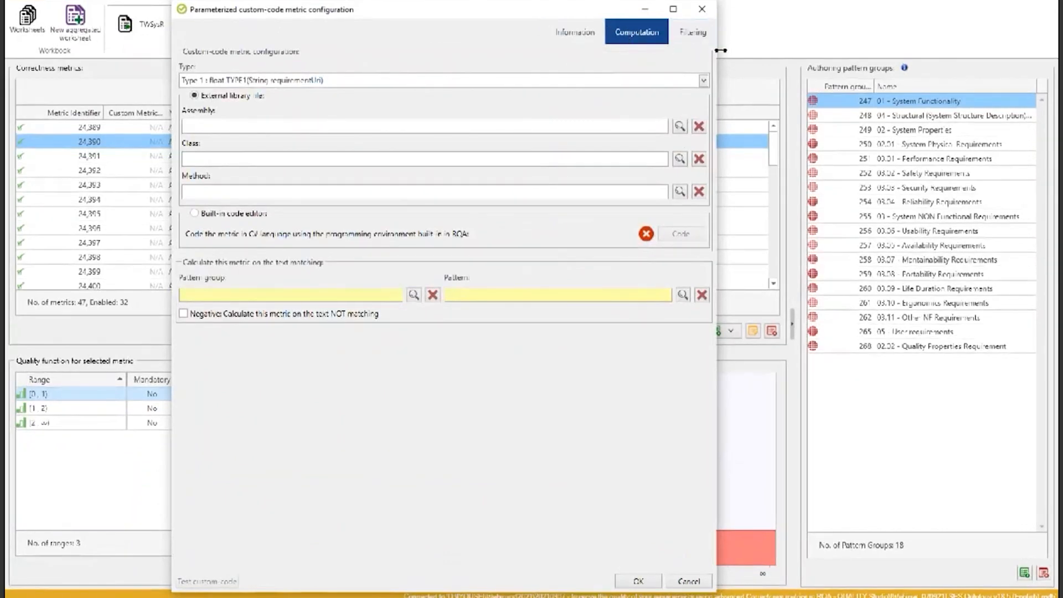
{"action": "left_click", "coordinate": [577, 35]}
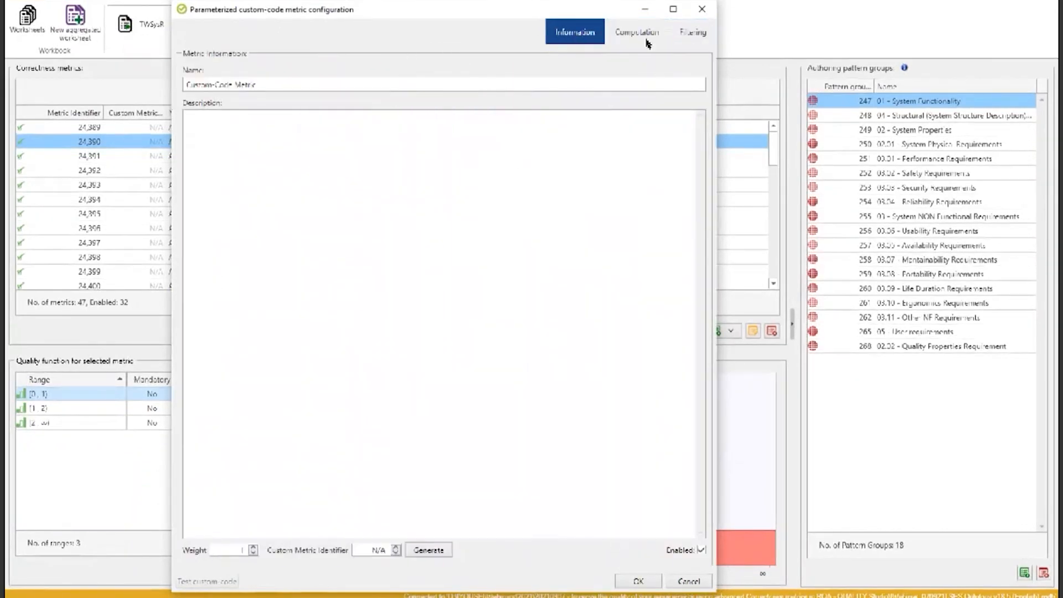
{"action": "left_click", "coordinate": [648, 35]}
{"action": "left_click", "coordinate": [382, 82]}
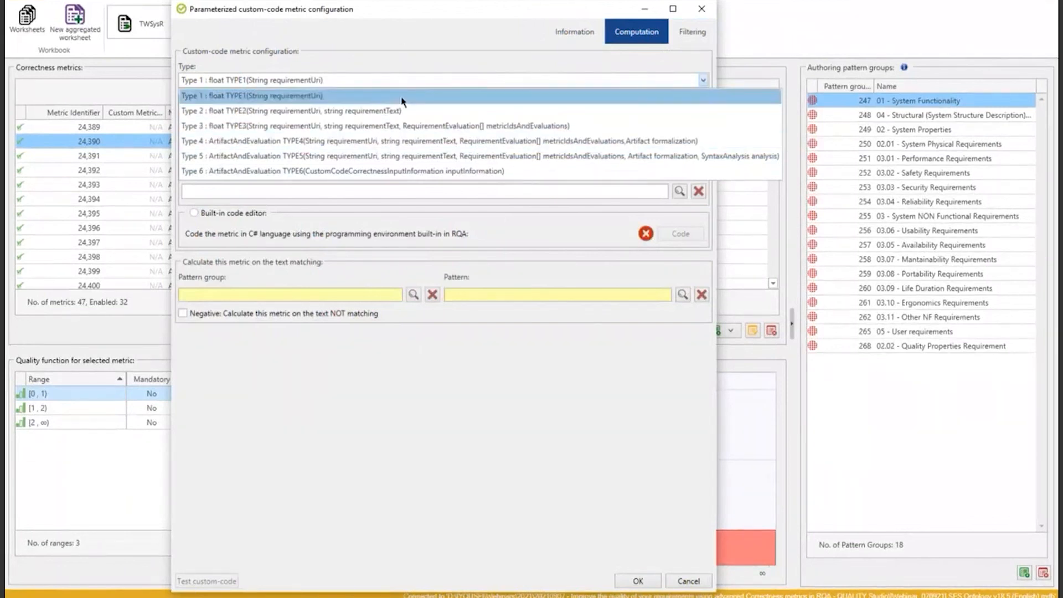
{"action": "left_click", "coordinate": [249, 95]}
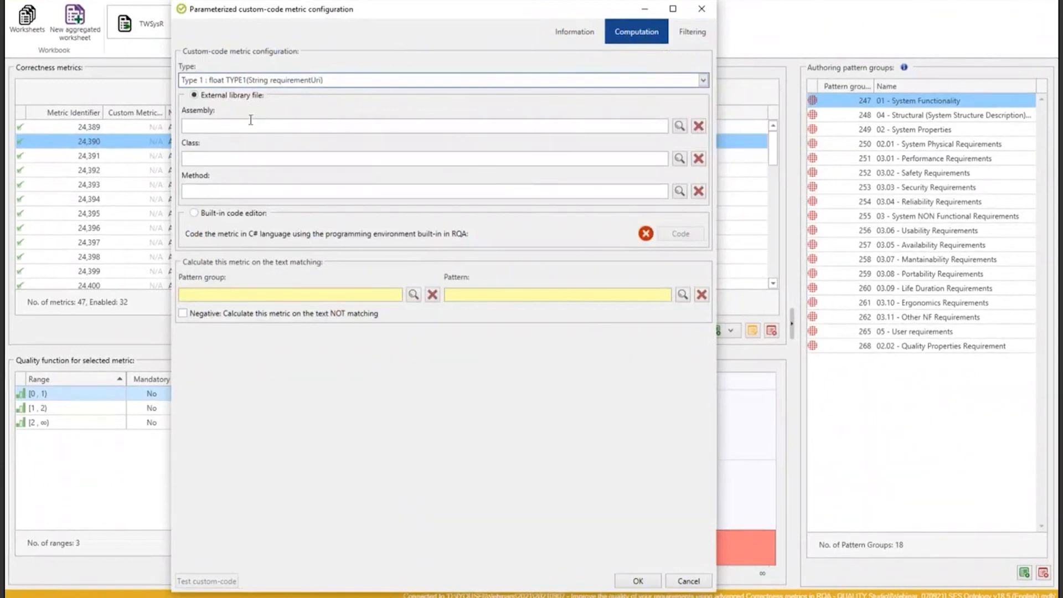
- Try adding two blank lines to the metric's C# code in the built-in code editor, and discard the new metric
{"action": "left_click", "coordinate": [196, 213]}
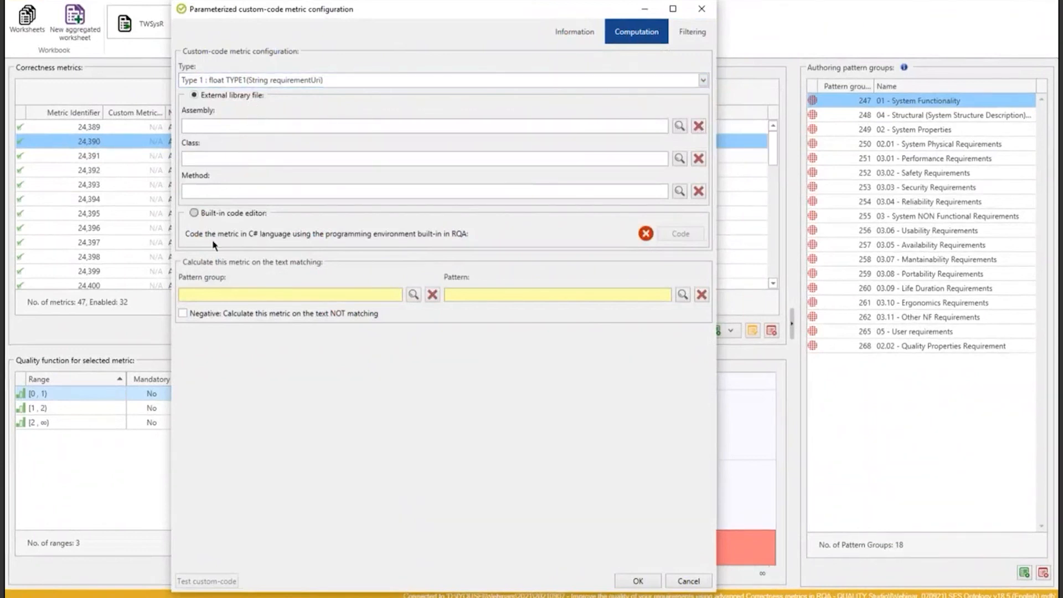
{"action": "left_click", "coordinate": [677, 237]}
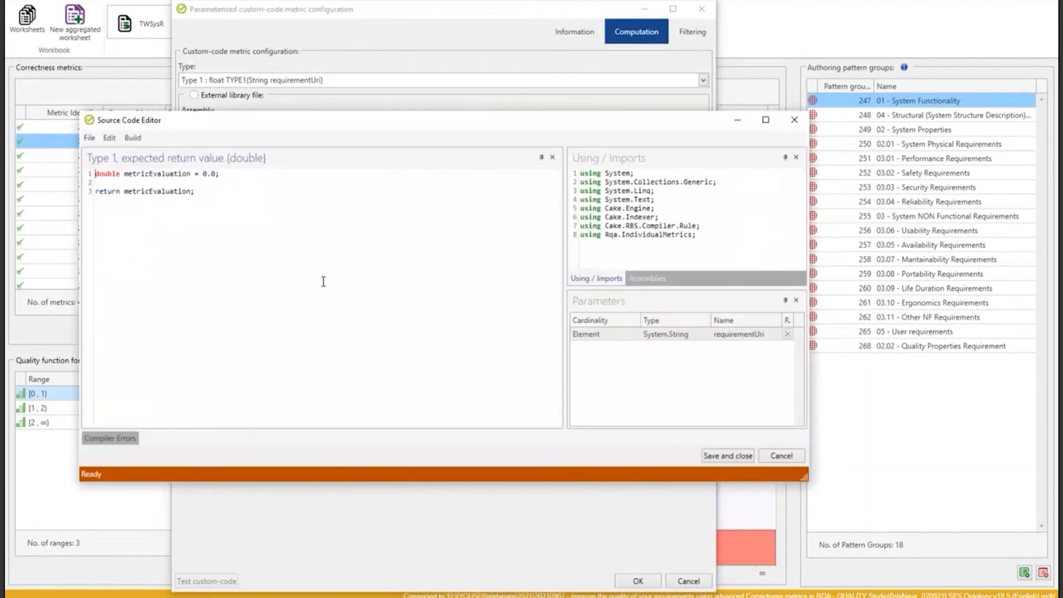
{"action": "key", "text": "Up"}
{"action": "key", "text": "Up"}
{"action": "key", "text": "Return"}
{"action": "key", "text": "Return"}
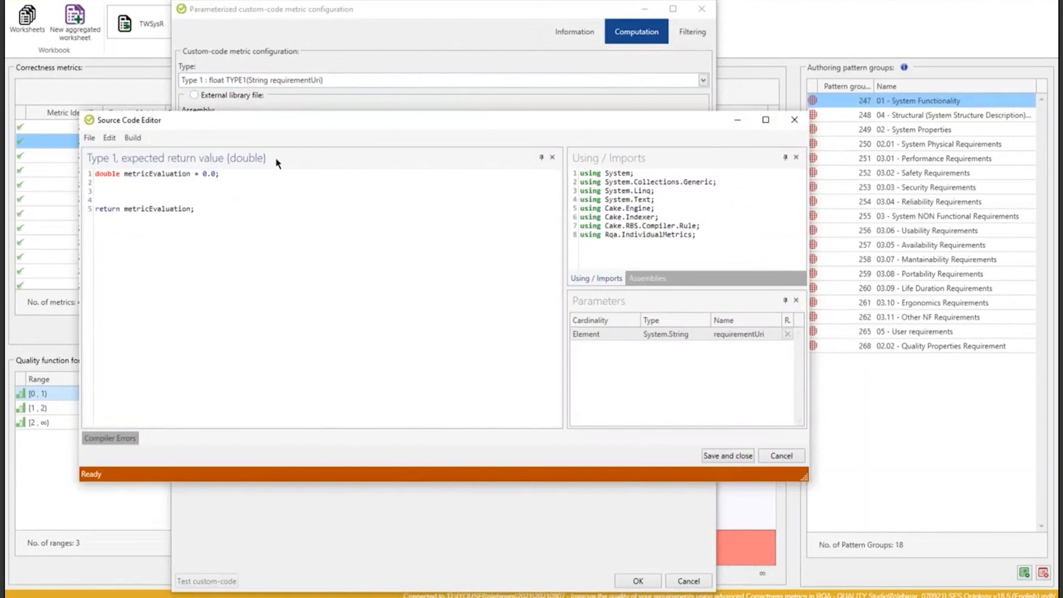
{"action": "left_click", "coordinate": [794, 119]}
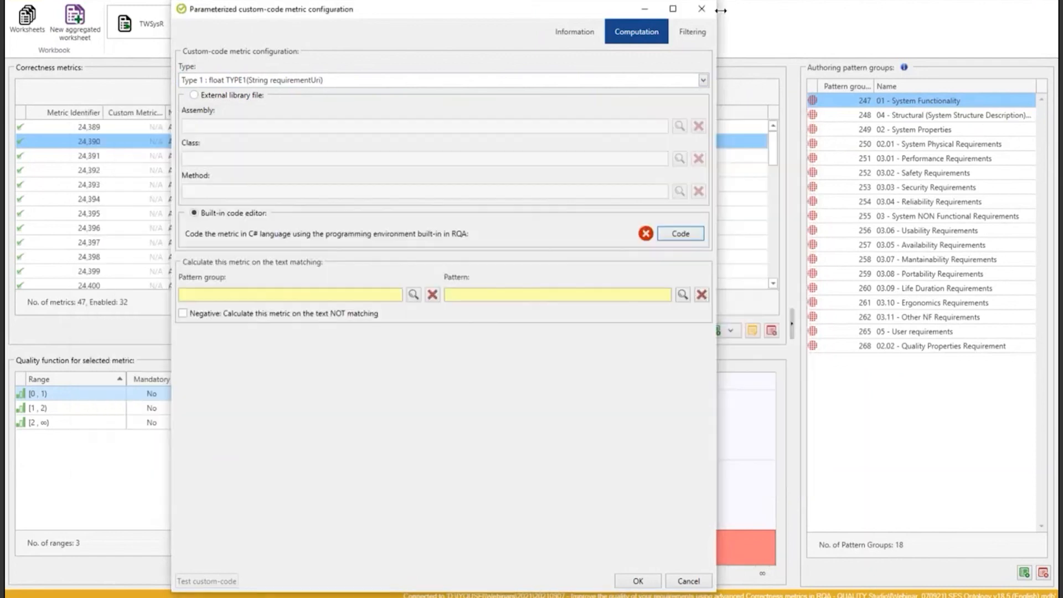
{"action": "left_click", "coordinate": [702, 9]}
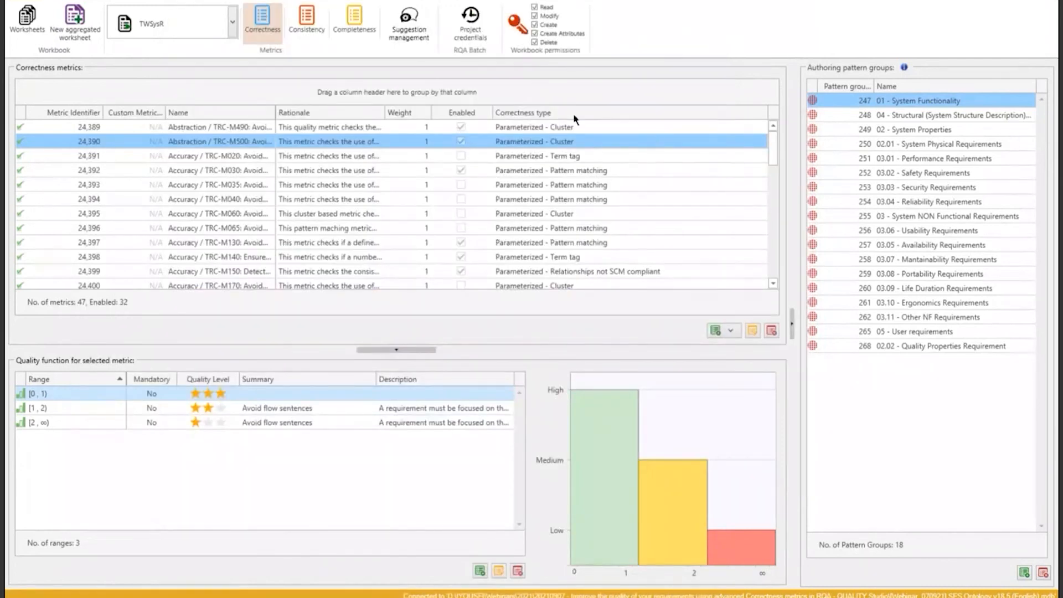
- Filter the correctness metrics by type Parameterized - Custom-code, widen the Name column to fit, and select the tolerance metric TRC-M525
{"action": "left_click", "coordinate": [555, 111]}
{"action": "left_click", "coordinate": [663, 186]}
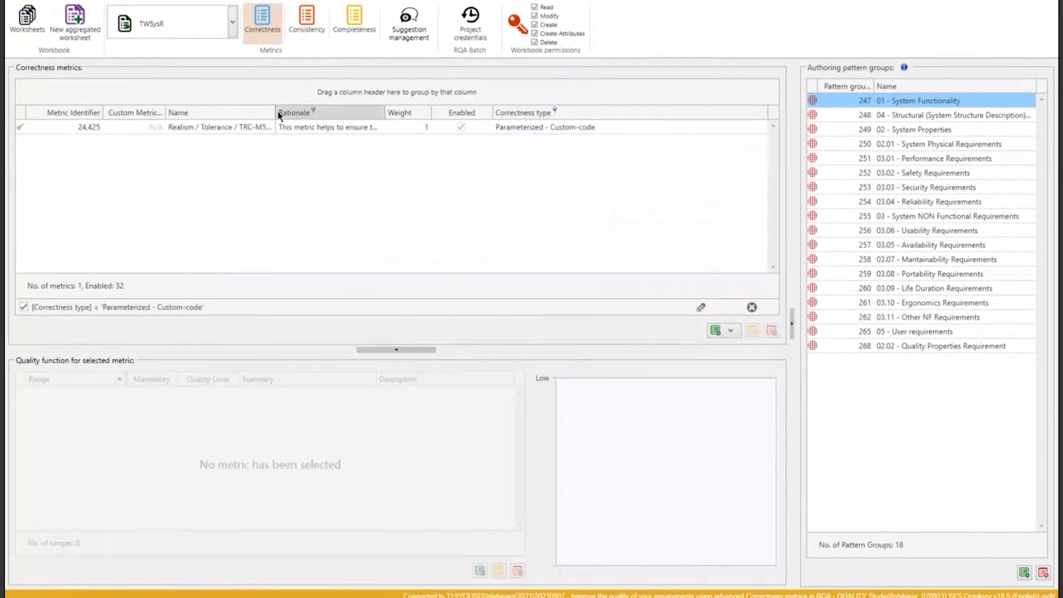
{"action": "double_click", "coordinate": [276, 112]}
{"action": "left_click", "coordinate": [295, 133]}
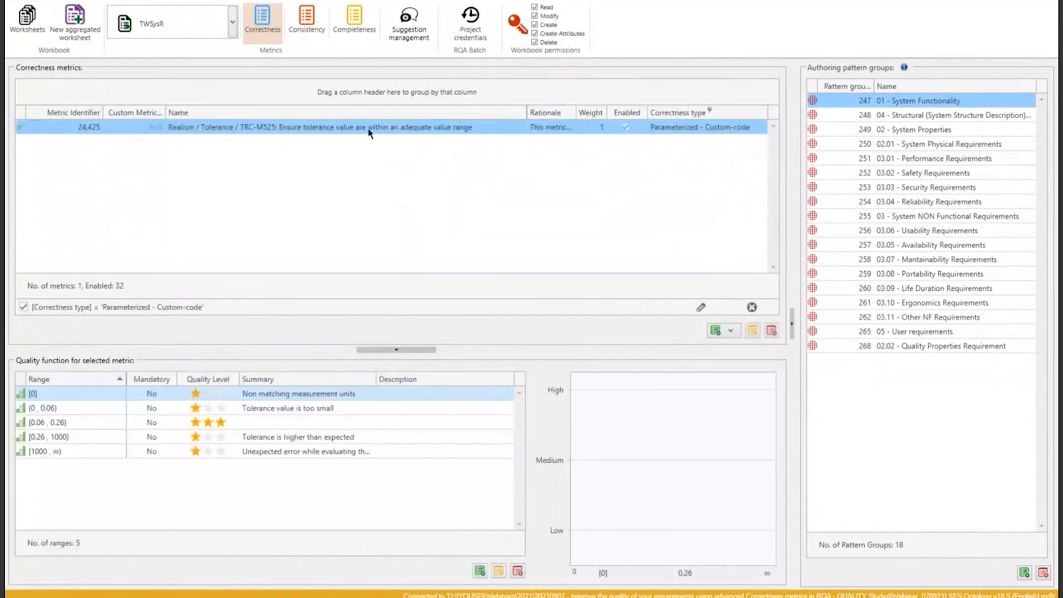
- Open the built-in source code of the tolerance metric TRC-M525 from its computation settings
{"action": "double_click", "coordinate": [483, 127]}
{"action": "left_click_drag", "start_coordinate": [483, 127], "coordinate": [338, 129]}
{"action": "left_click", "coordinate": [536, 143]}
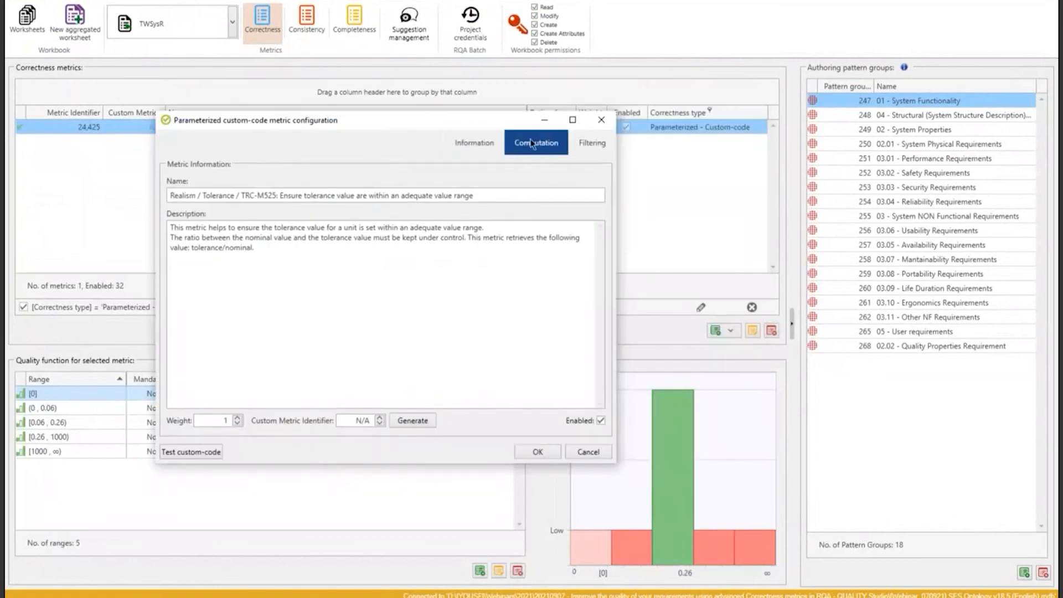
{"action": "left_click", "coordinate": [579, 345]}
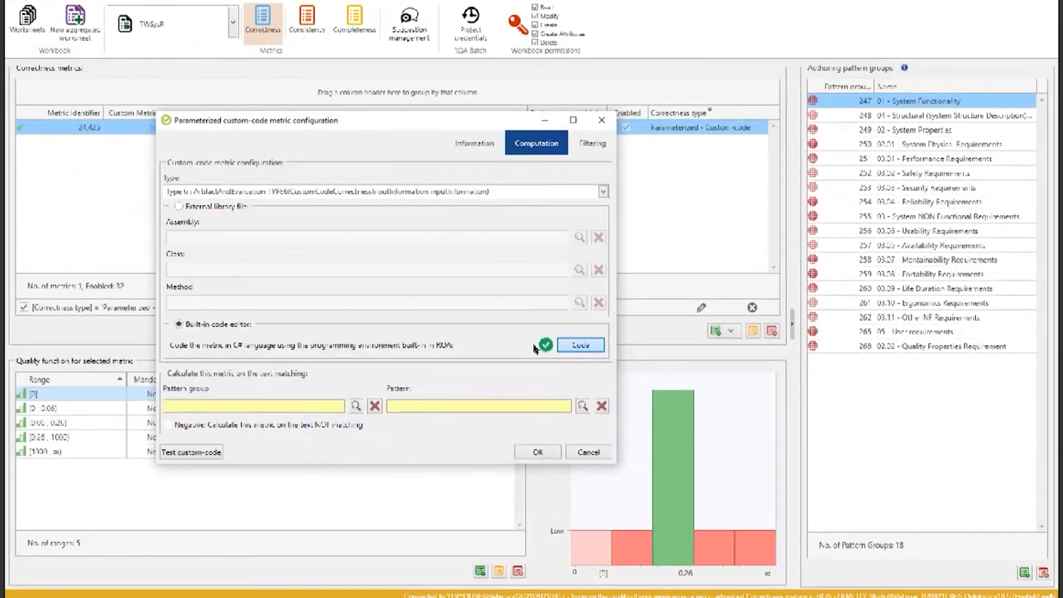
{"action": "left_click_drag", "start_coordinate": [486, 111], "coordinate": [610, 85]}
- Examine the Type 6 C# source code of the TRC-M525 metric, and close the code editor
{"action": "scroll", "coordinate": [582, 223], "scroll_direction": "down", "scroll_amount": 11}
{"action": "left_click_drag", "start_coordinate": [623, 210], "coordinate": [626, 150]}
{"action": "scroll", "coordinate": [371, 159], "scroll_direction": "down", "scroll_amount": 5}
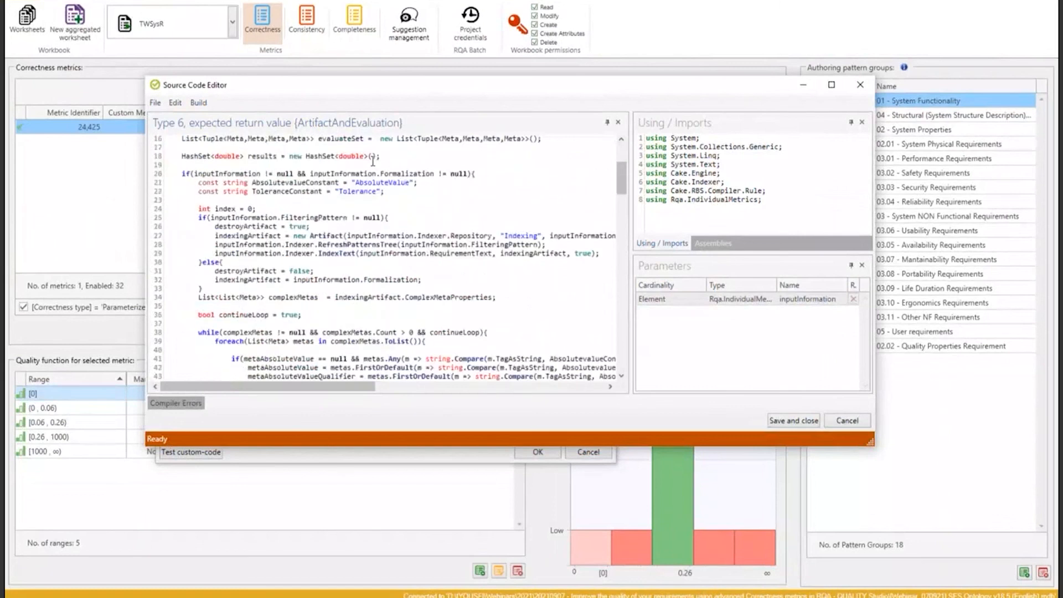
{"action": "scroll", "coordinate": [373, 161], "scroll_direction": "down", "scroll_amount": 3}
{"action": "scroll", "coordinate": [414, 229], "scroll_direction": "up", "scroll_amount": 8}
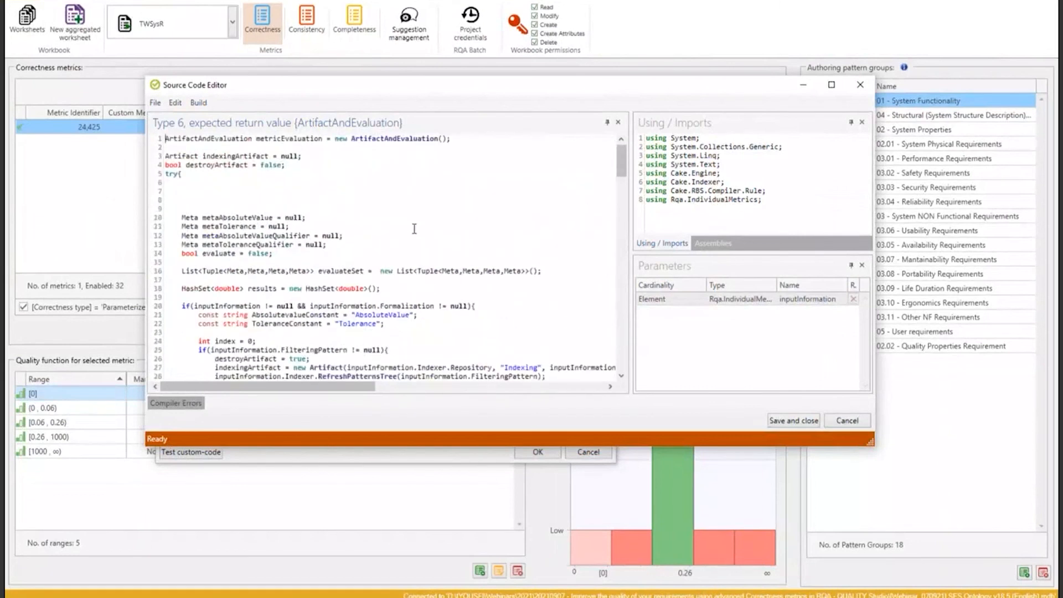
{"action": "scroll", "coordinate": [415, 229], "scroll_direction": "down", "scroll_amount": 14}
{"action": "scroll", "coordinate": [423, 231], "scroll_direction": "up", "scroll_amount": 14}
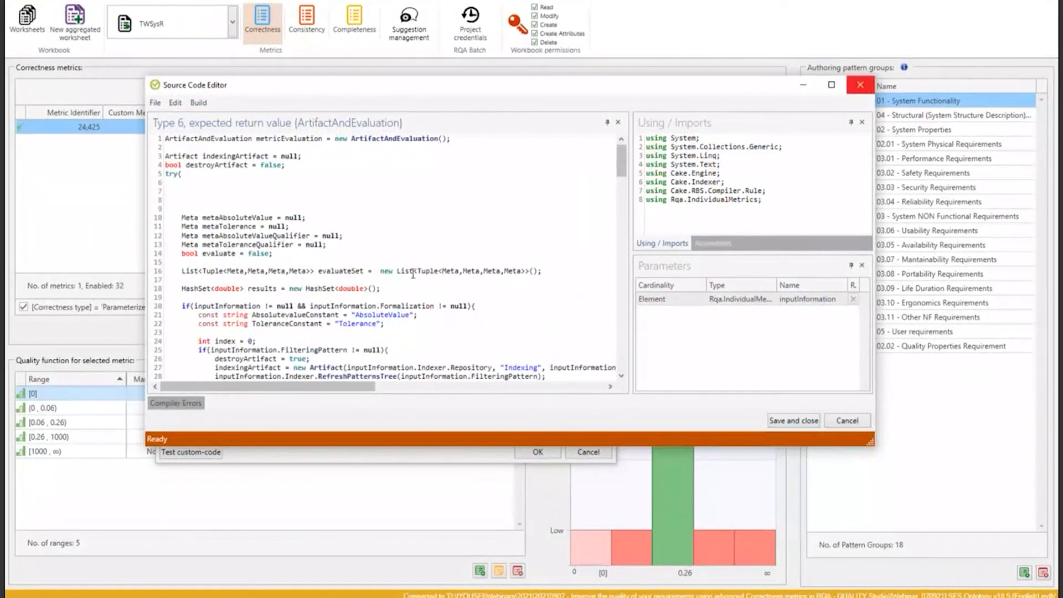
{"action": "scroll", "coordinate": [480, 169], "scroll_direction": "down", "scroll_amount": 20}
{"action": "scroll", "coordinate": [575, 253], "scroll_direction": "down", "scroll_amount": 20}
{"action": "scroll", "coordinate": [459, 275], "scroll_direction": "up", "scroll_amount": 8}
{"action": "left_click", "coordinate": [859, 86]}
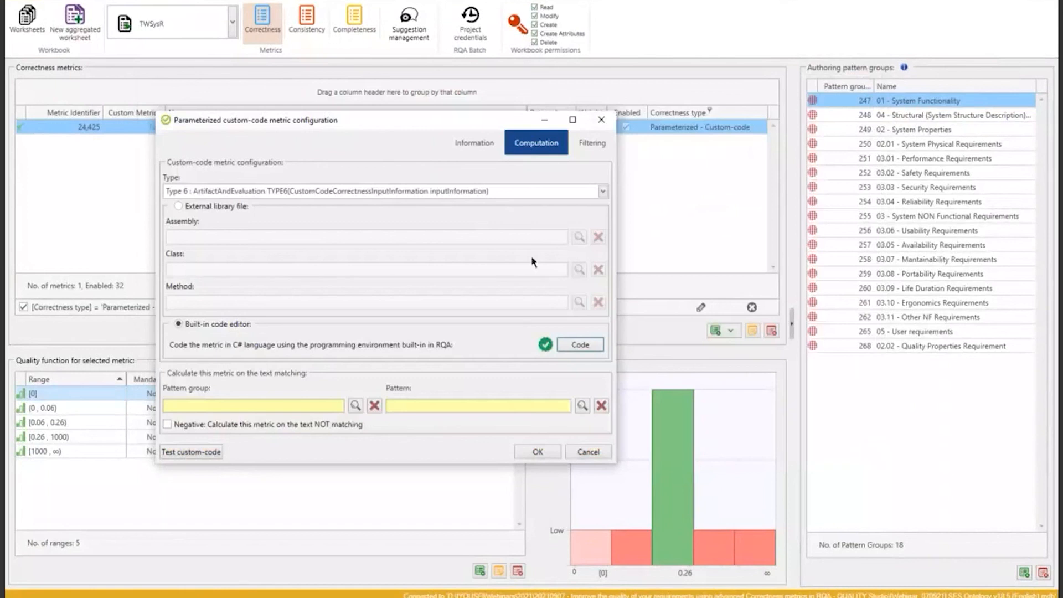
- Close the TRC-M525 metric configuration and clear the correctness type filter to list all metrics
{"action": "left_click", "coordinate": [601, 120]}
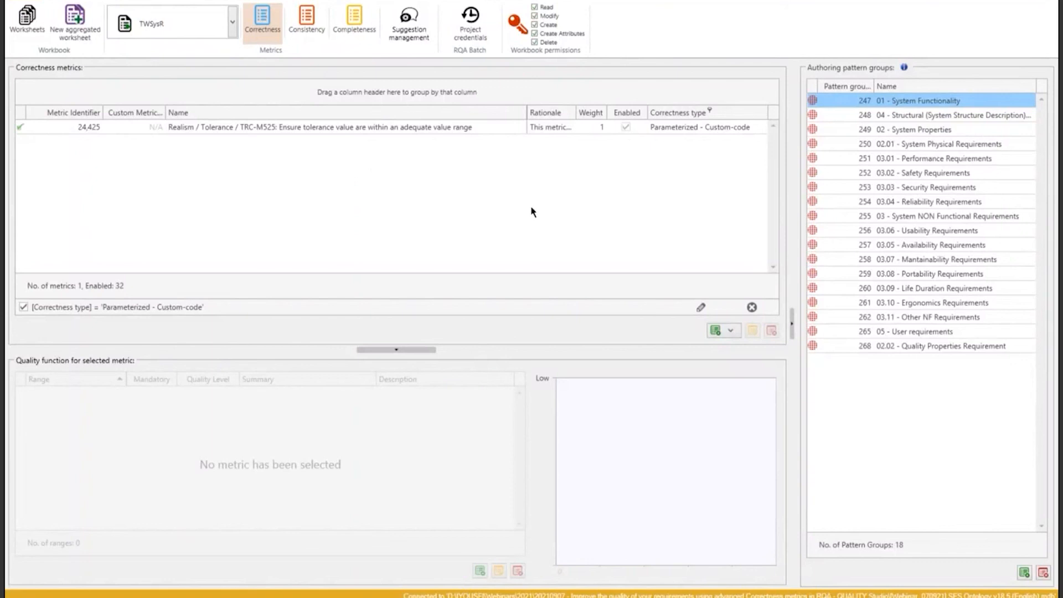
{"action": "left_click", "coordinate": [708, 111]}
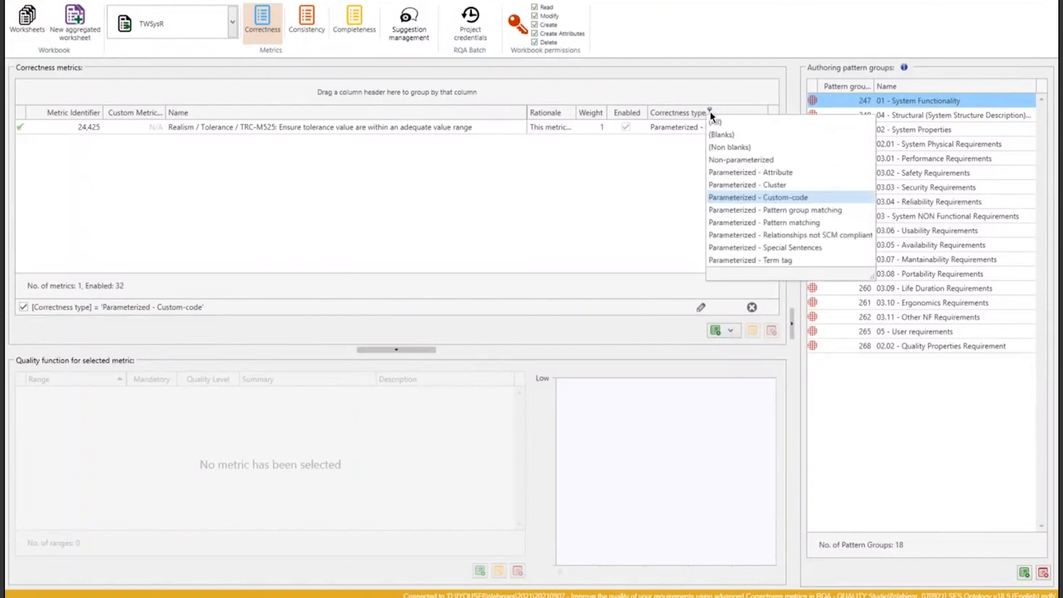
{"action": "left_click", "coordinate": [715, 119]}
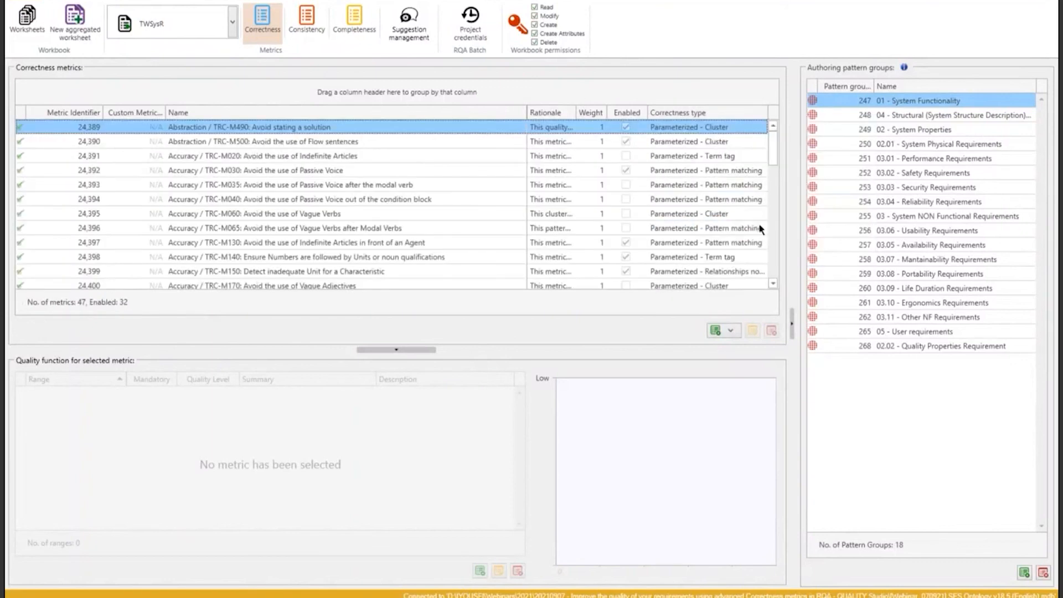
- Look through the correctness metrics and select the vague-verbs-after-modal-verbs metric TRC-M065
{"action": "left_click", "coordinate": [726, 146]}
{"action": "left_click", "coordinate": [739, 158]}
{"action": "left_click", "coordinate": [726, 184]}
{"action": "scroll", "coordinate": [750, 186], "scroll_direction": "down", "scroll_amount": 1}
{"action": "left_click", "coordinate": [755, 190]}
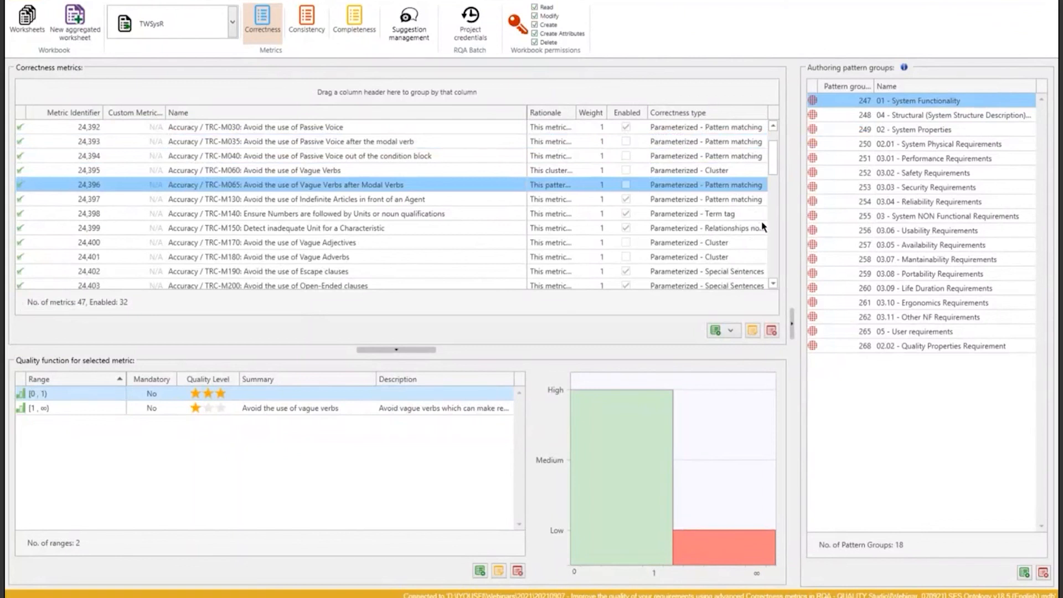
- Show the metrics set baselines and sort them by name
{"action": "left_click", "coordinate": [242, 1]}
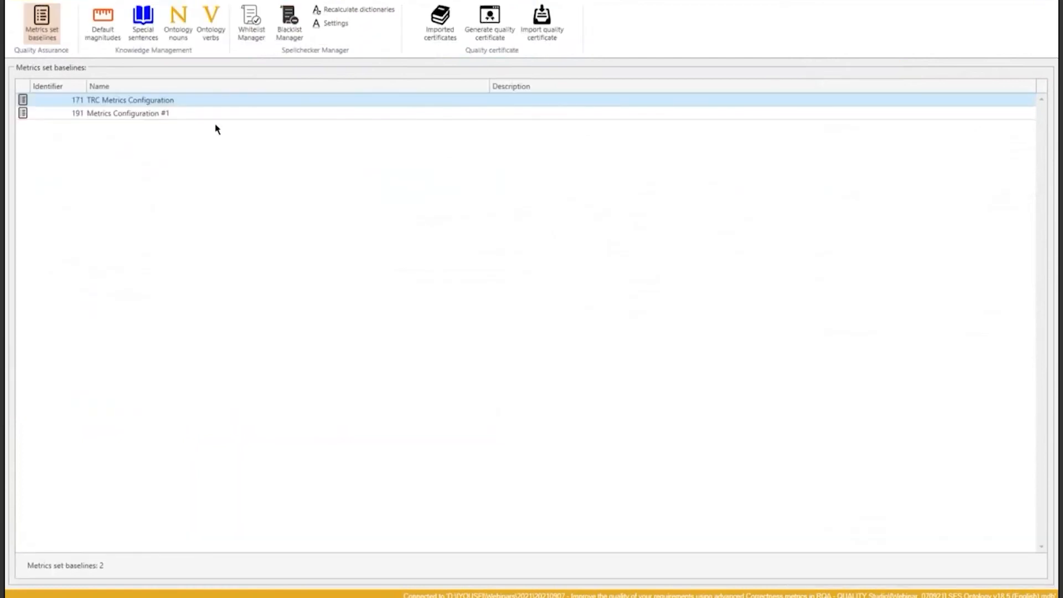
{"action": "left_click", "coordinate": [200, 115]}
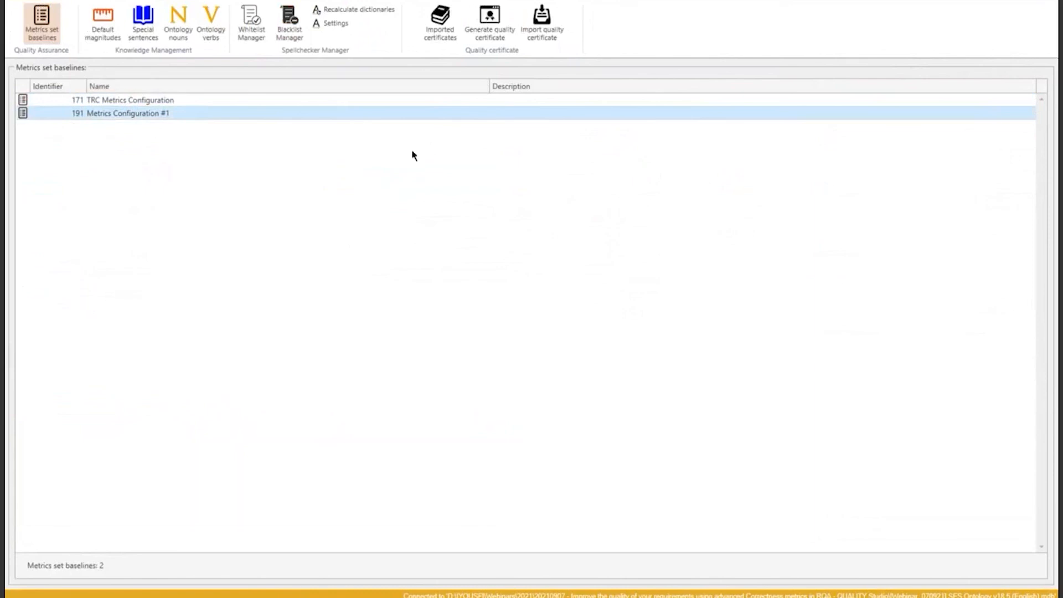
{"action": "left_click", "coordinate": [149, 86]}
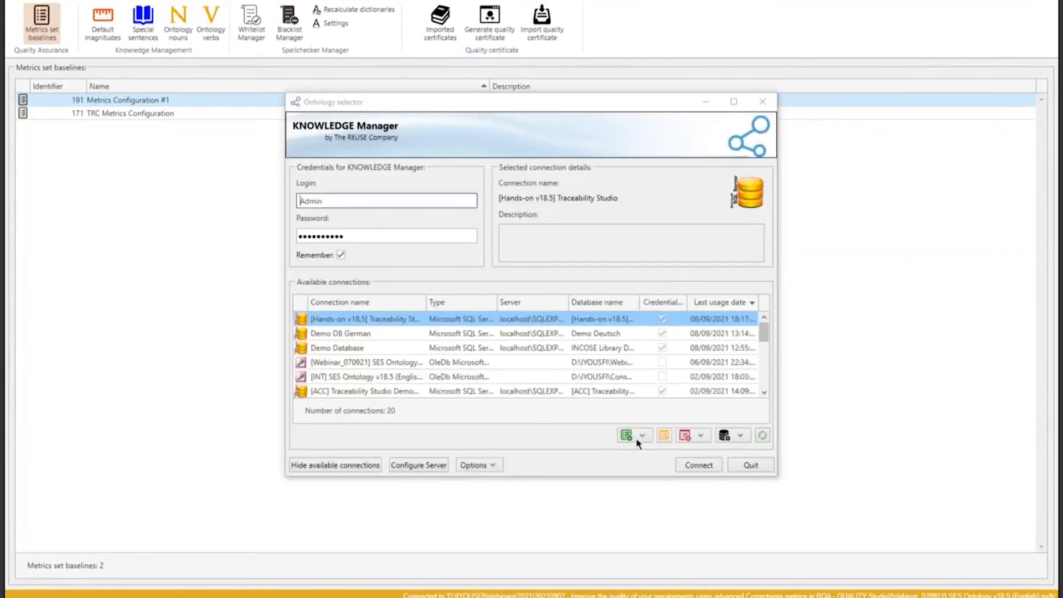
- Connect KNOWLEDGE Manager to the [Webinar_070921] SES Ontology v18.5 (English) ontology and maximize its window
{"action": "left_click", "coordinate": [699, 465]}
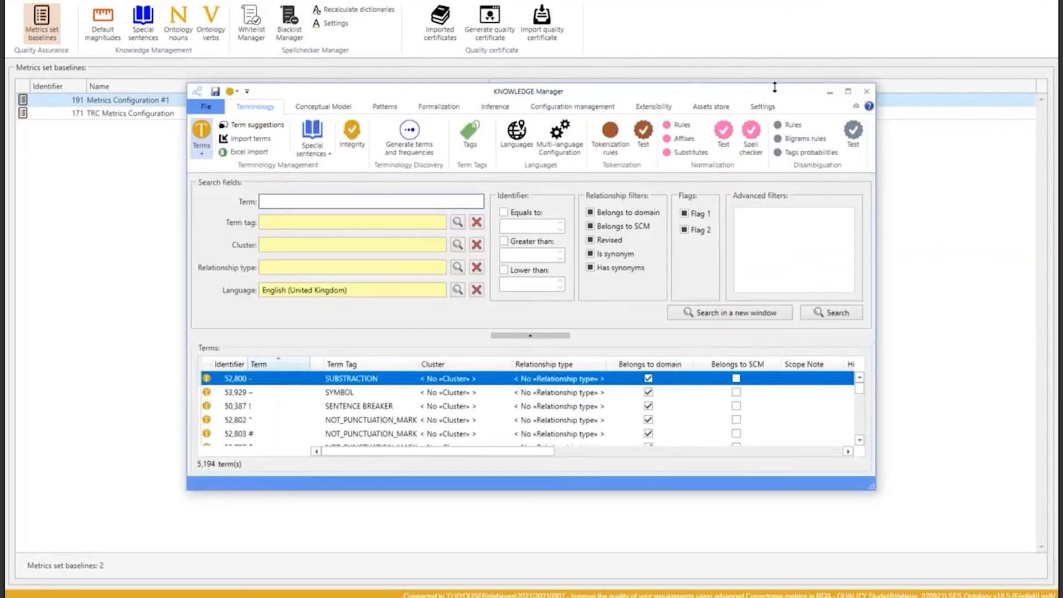
{"action": "left_click_drag", "start_coordinate": [775, 92], "coordinate": [708, 76]}
{"action": "left_click", "coordinate": [781, 76]}
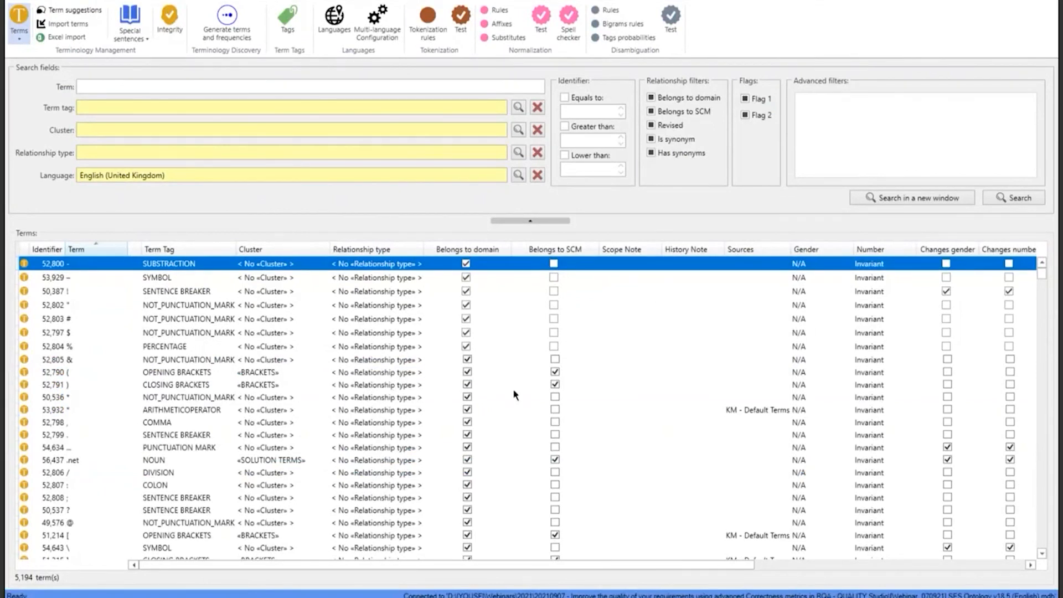
- Launch The Reuse Company Database Migration Tool and reposition its ontology selector window
{"action": "mouse_move", "coordinate": [514, 391]}
{"action": "left_click", "coordinate": [17, 597]}
{"action": "type", "text": "db"}
{"action": "left_click", "coordinate": [182, 266]}
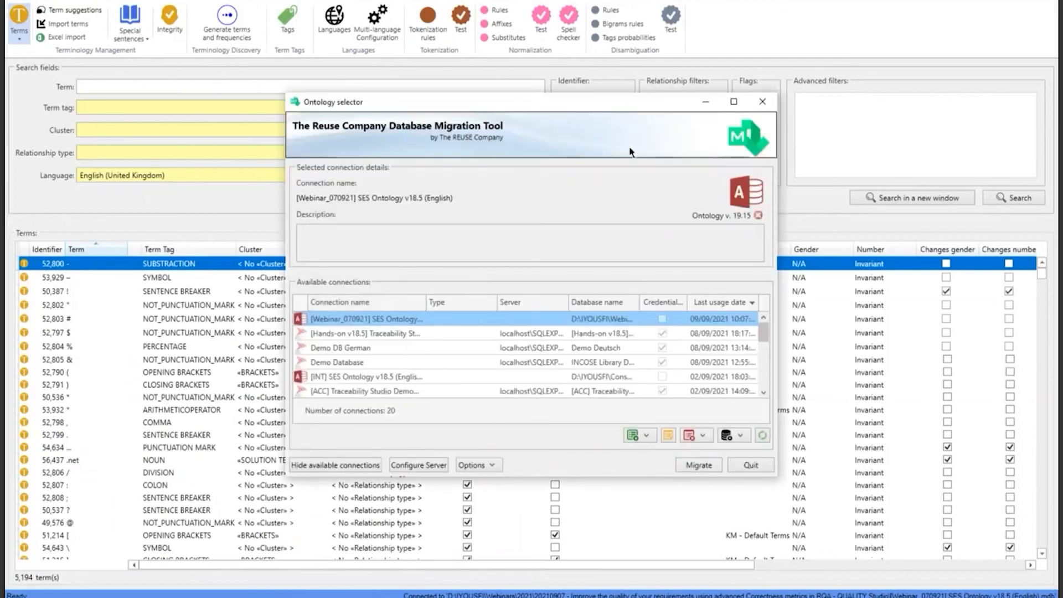
{"action": "left_click_drag", "start_coordinate": [621, 104], "coordinate": [586, 37]}
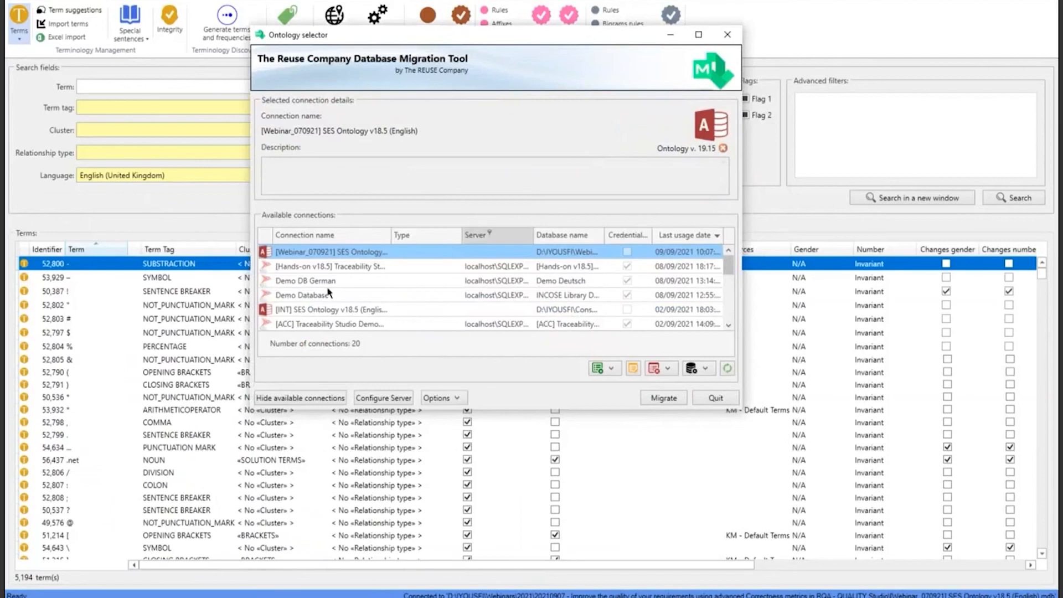
- Look through the ontology connections available for migration, including Demo_DB_v21 and Capella Old, and close the migration tool without migrating
{"action": "scroll", "coordinate": [334, 283], "scroll_direction": "down", "scroll_amount": 1}
{"action": "scroll", "coordinate": [334, 282], "scroll_direction": "up", "scroll_amount": 1}
{"action": "scroll", "coordinate": [345, 305], "scroll_direction": "down", "scroll_amount": 2}
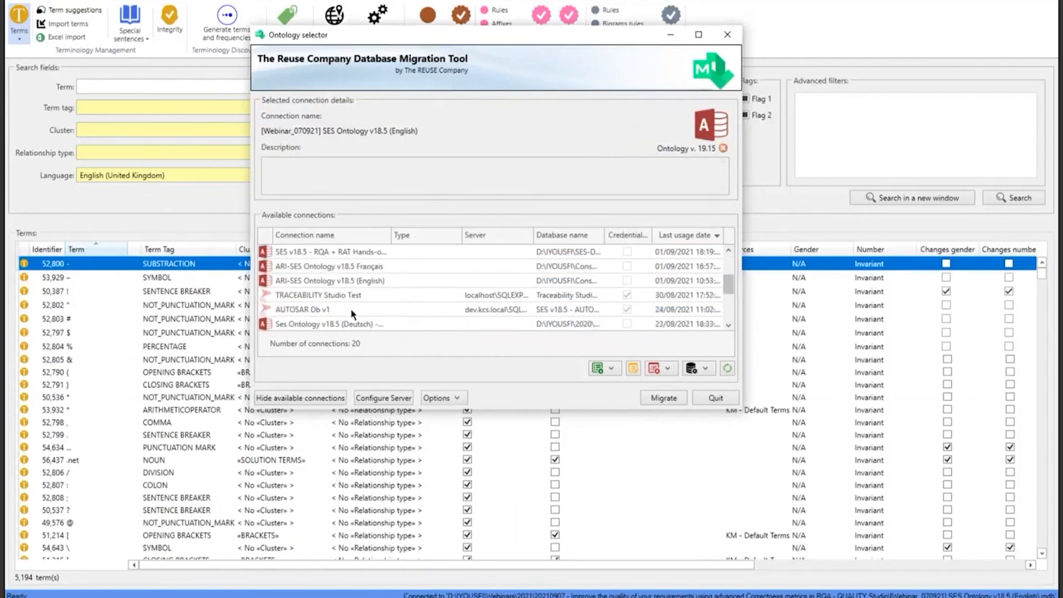
{"action": "scroll", "coordinate": [327, 301], "scroll_direction": "down", "scroll_amount": 2}
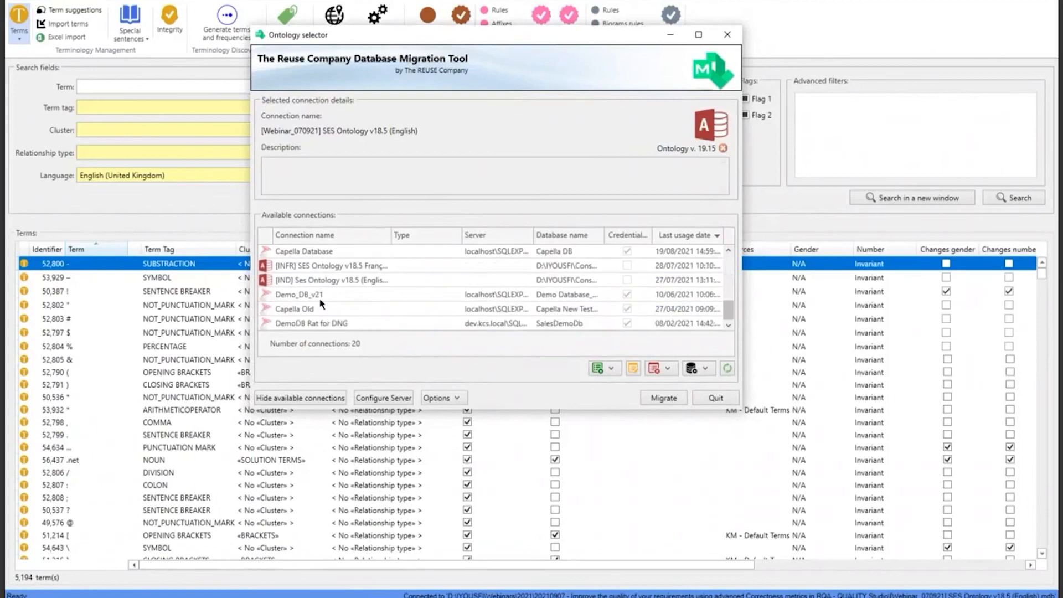
{"action": "left_click", "coordinate": [321, 299]}
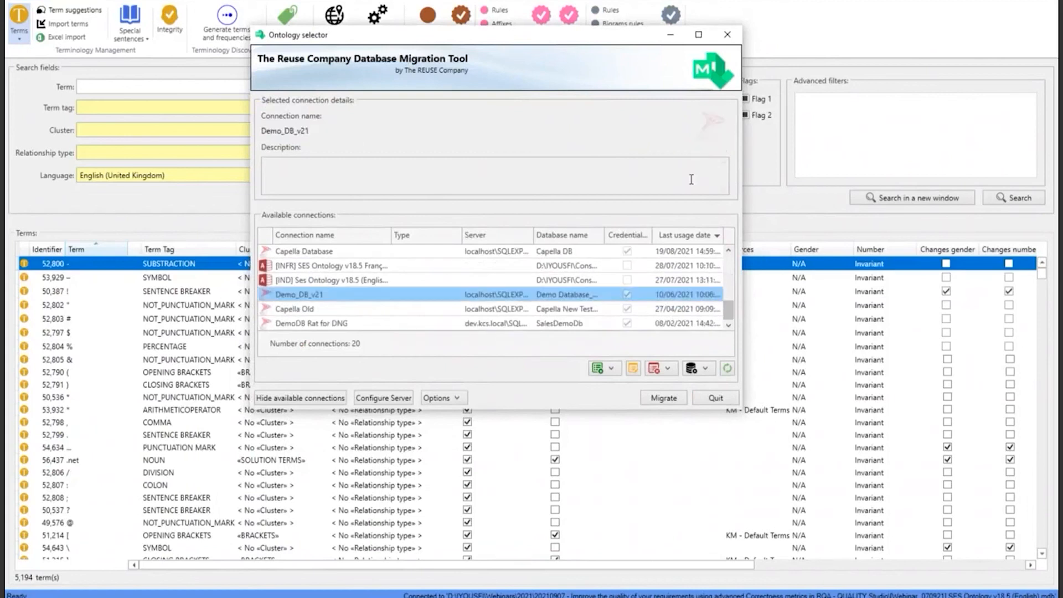
{"action": "left_click", "coordinate": [327, 308]}
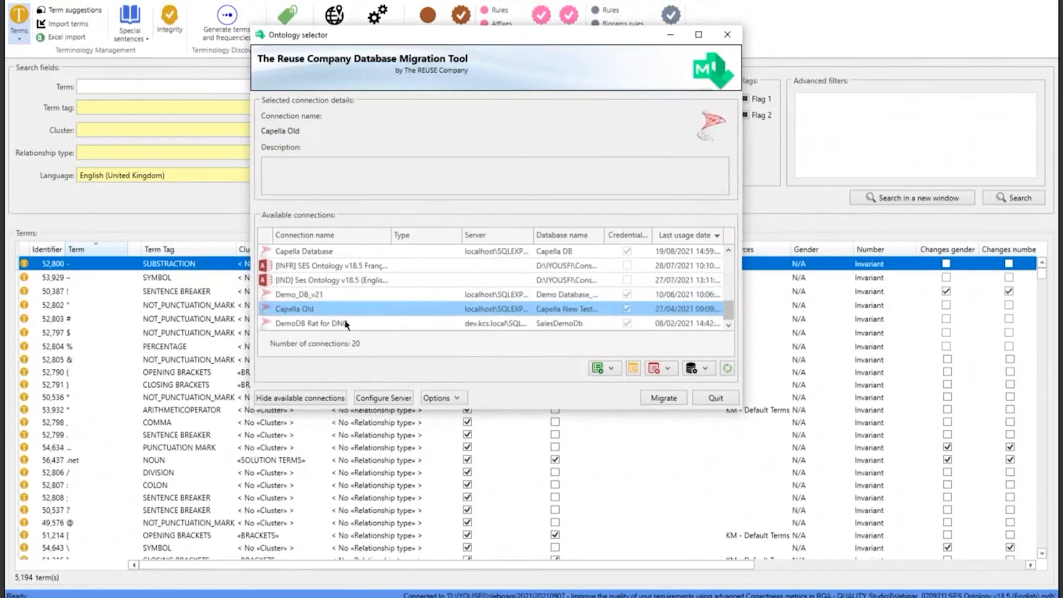
{"action": "scroll", "coordinate": [346, 310], "scroll_direction": "up", "scroll_amount": 2}
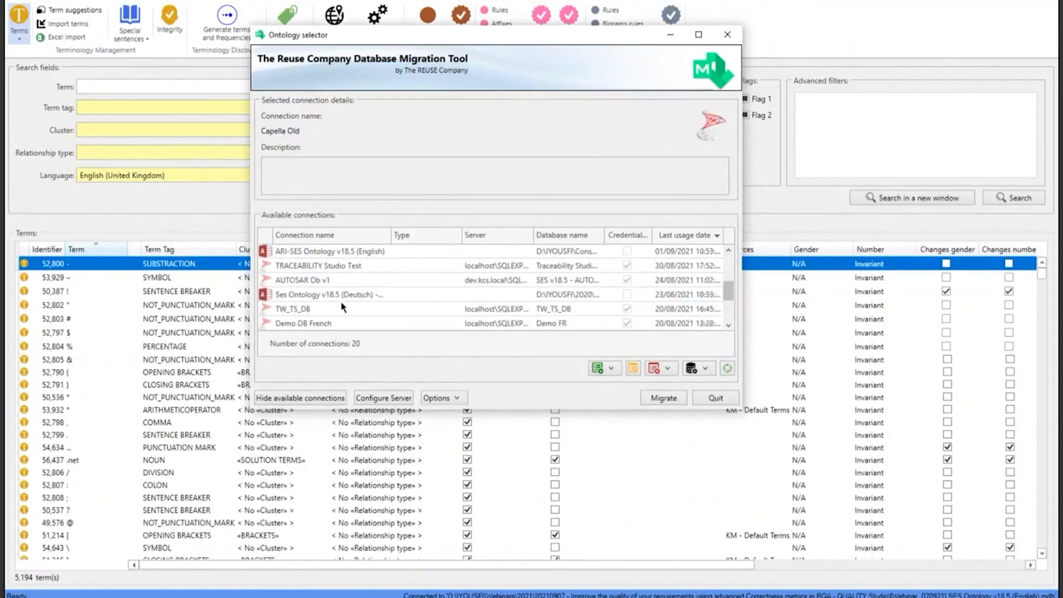
{"action": "scroll", "coordinate": [350, 300], "scroll_direction": "up", "scroll_amount": 2}
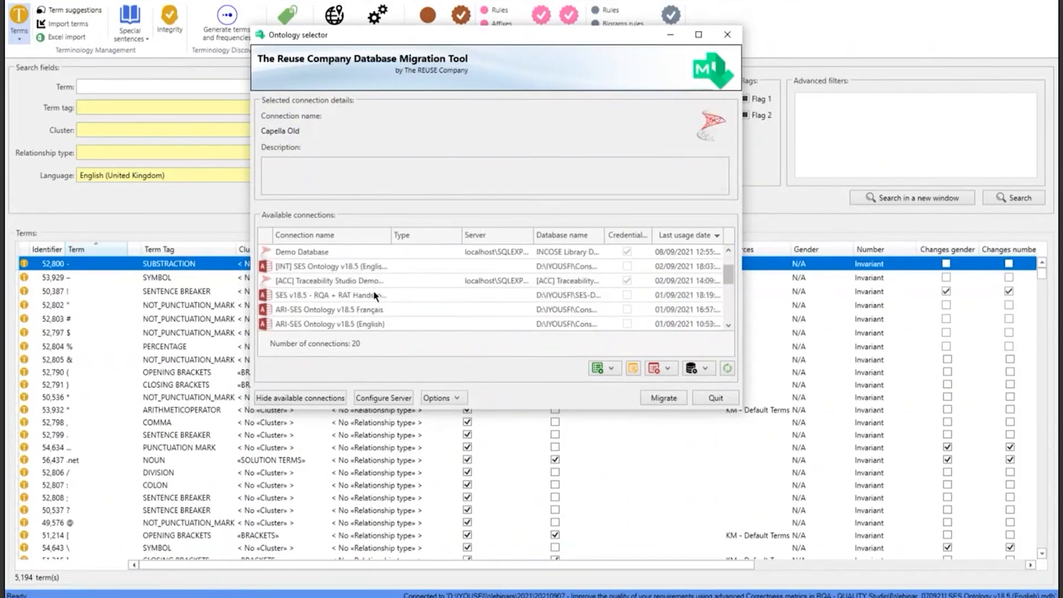
{"action": "scroll", "coordinate": [497, 286], "scroll_direction": "up", "scroll_amount": 1}
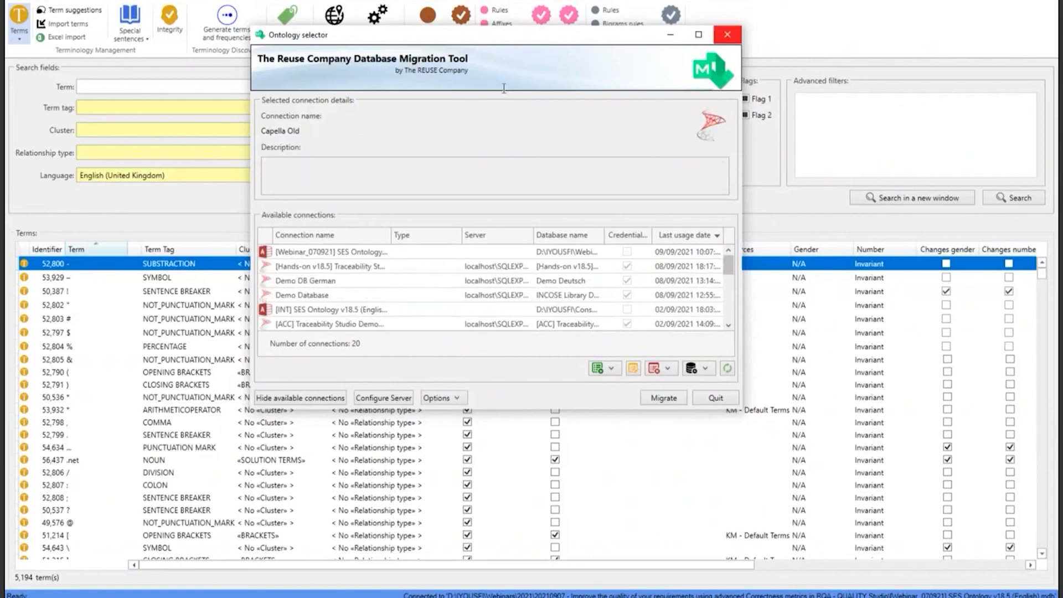
{"action": "left_click", "coordinate": [727, 35]}
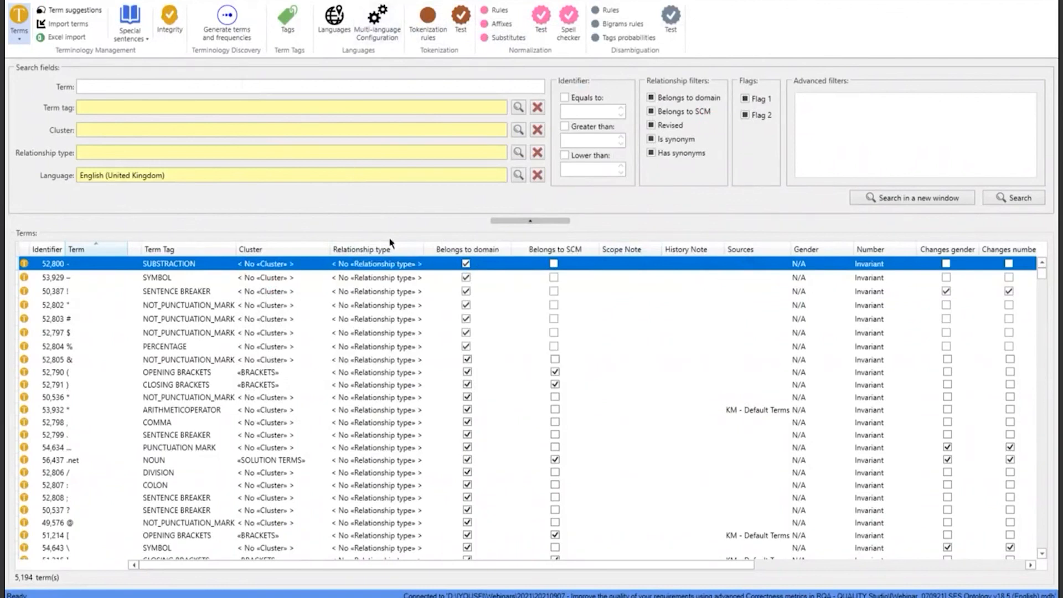
- Import the INCOSE Library (2019) from the DBs folder under 0-LIBRARIES, INCOSE into the ontology
{"action": "left_click", "coordinate": [271, 1]}
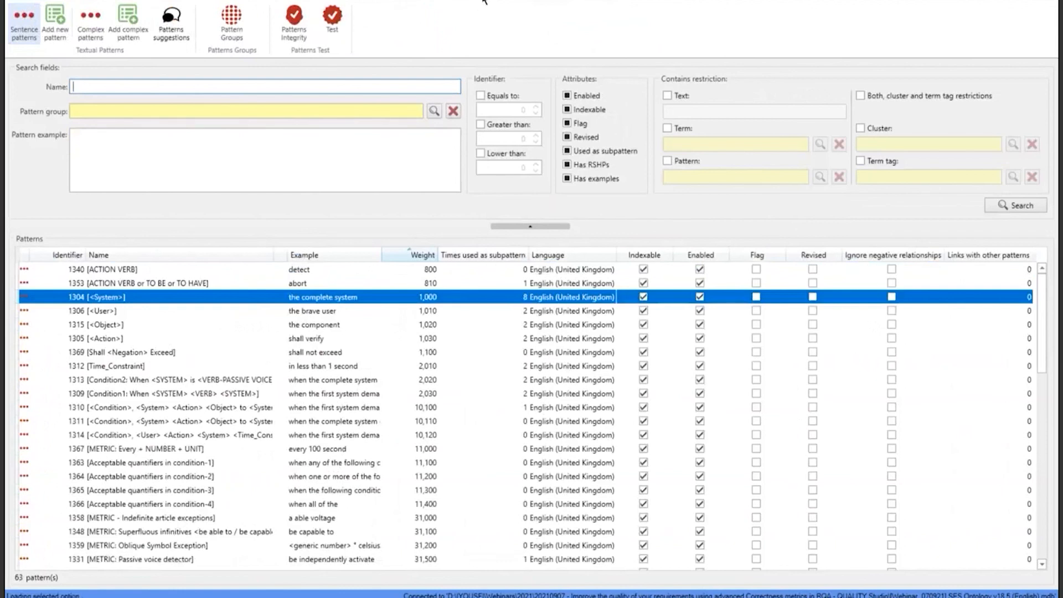
{"action": "left_click", "coordinate": [486, 2]}
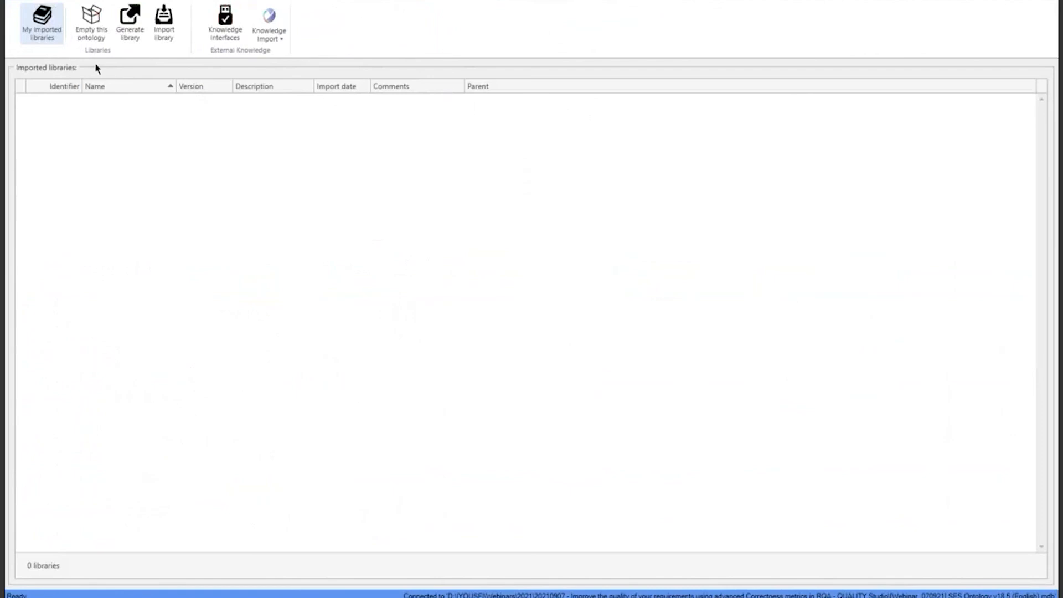
{"action": "left_click", "coordinate": [164, 43]}
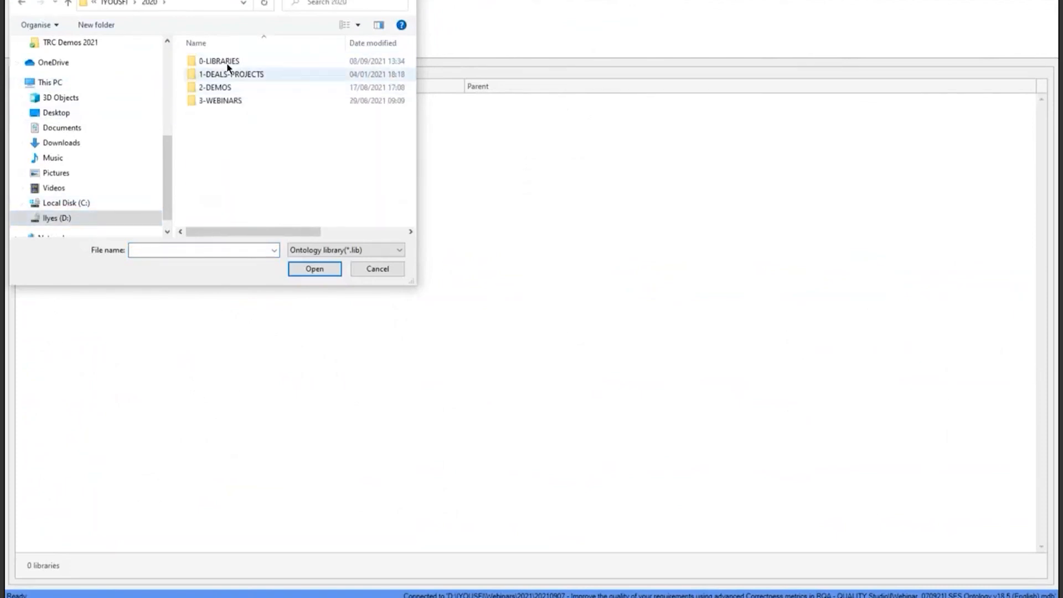
{"action": "double_click", "coordinate": [240, 62]}
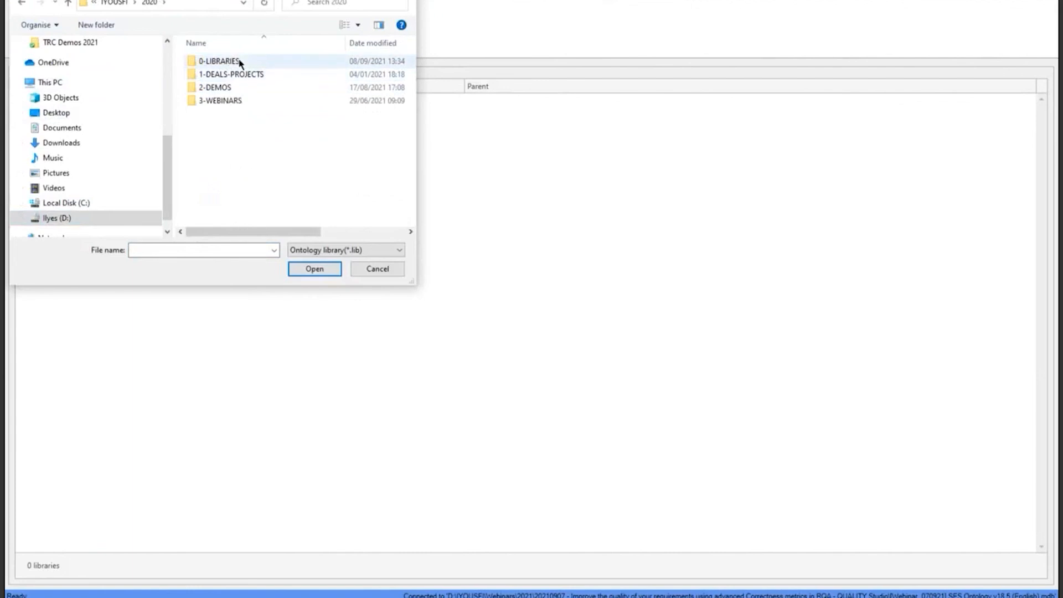
{"action": "double_click", "coordinate": [248, 101]}
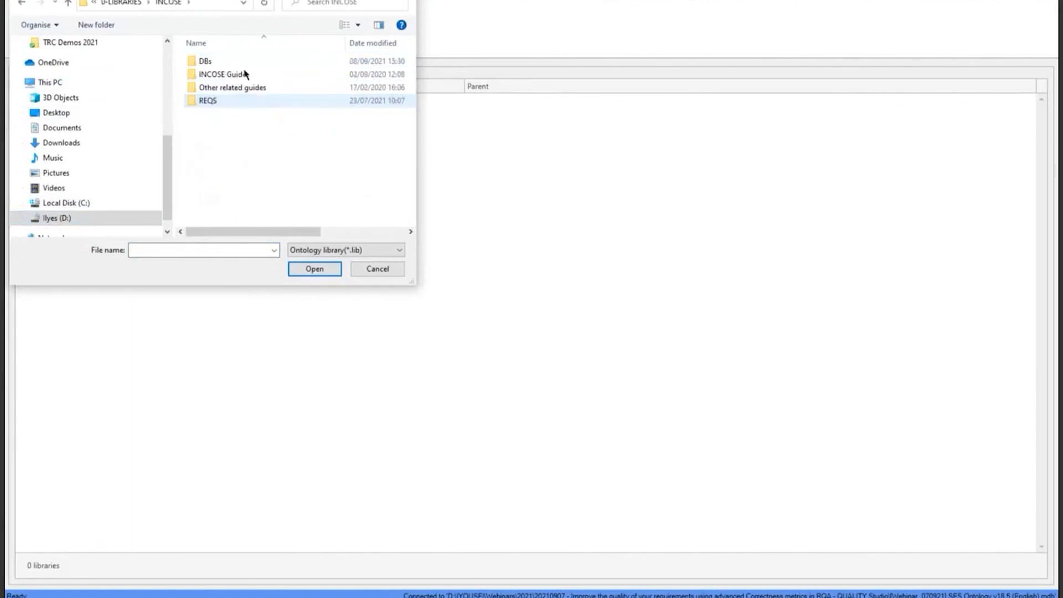
{"action": "left_click", "coordinate": [230, 64]}
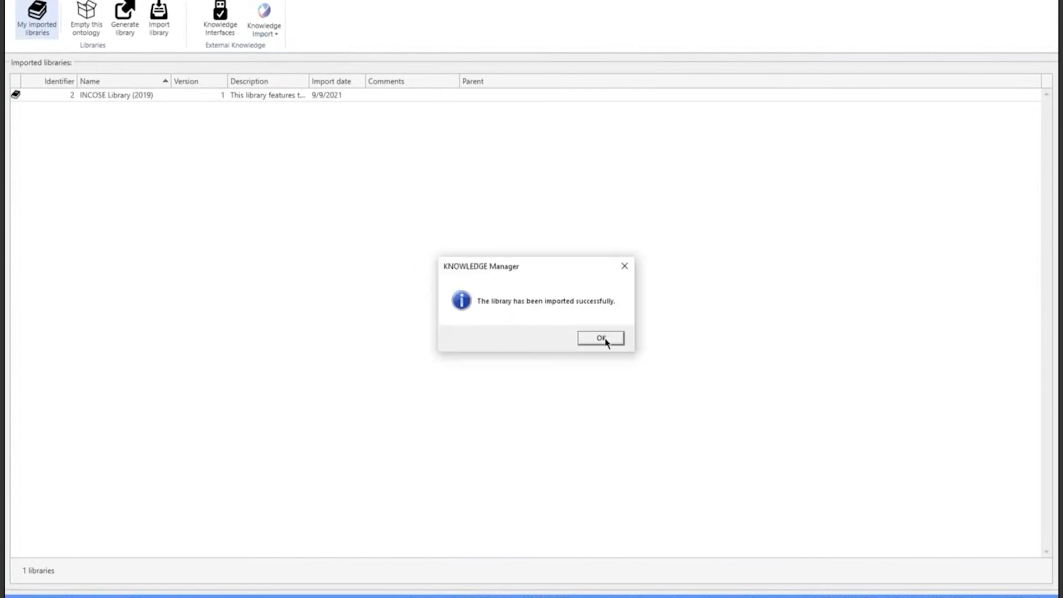
{"action": "left_click", "coordinate": [600, 338]}
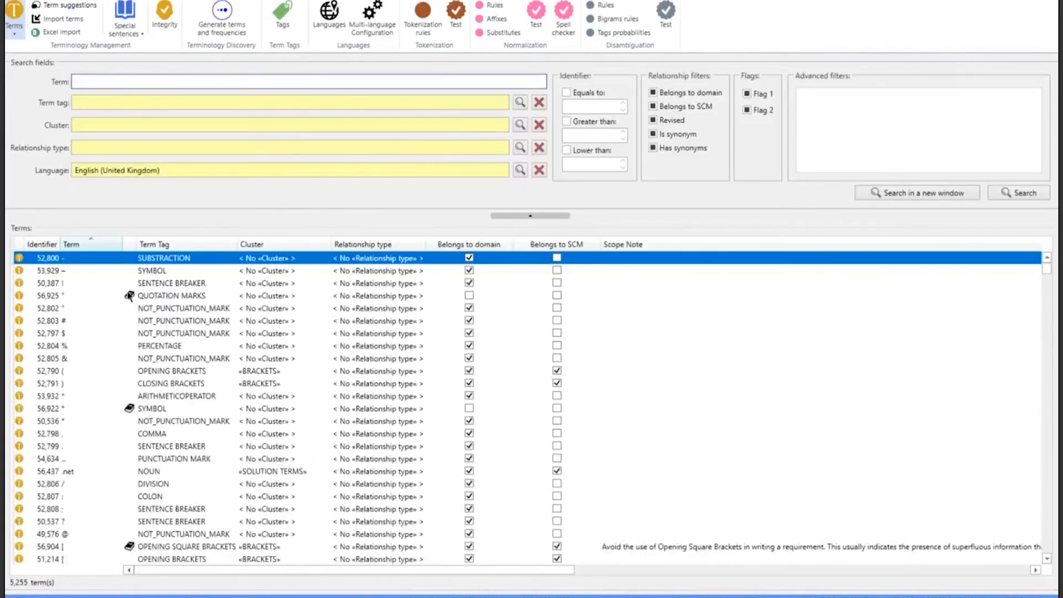
- Check the source library details of the imported quotation marks term in the terms list
{"action": "left_click", "coordinate": [143, 298]}
{"action": "left_click", "coordinate": [145, 332]}
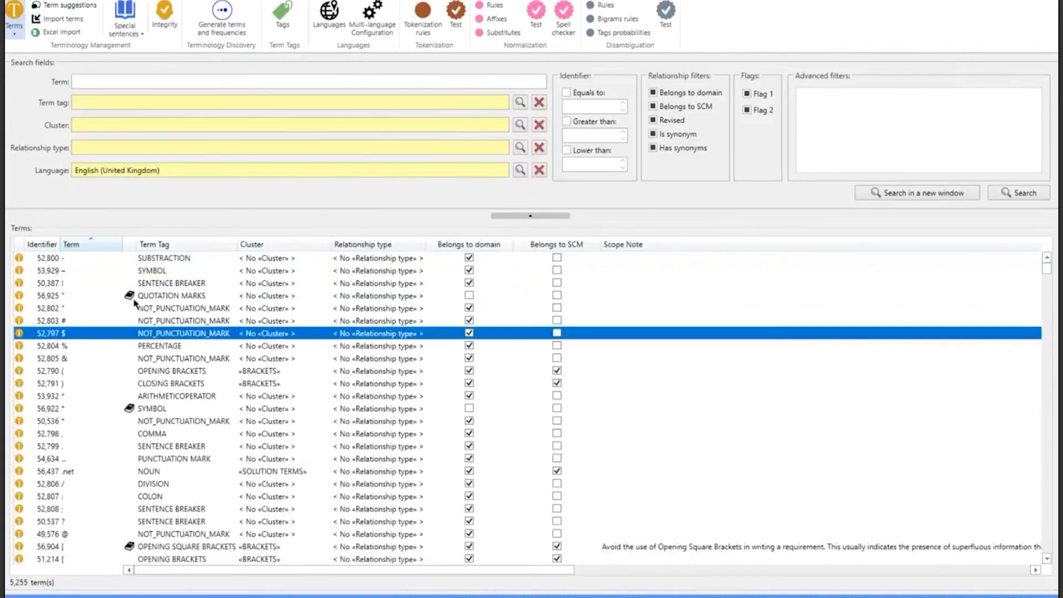
{"action": "mouse_move", "coordinate": [130, 296]}
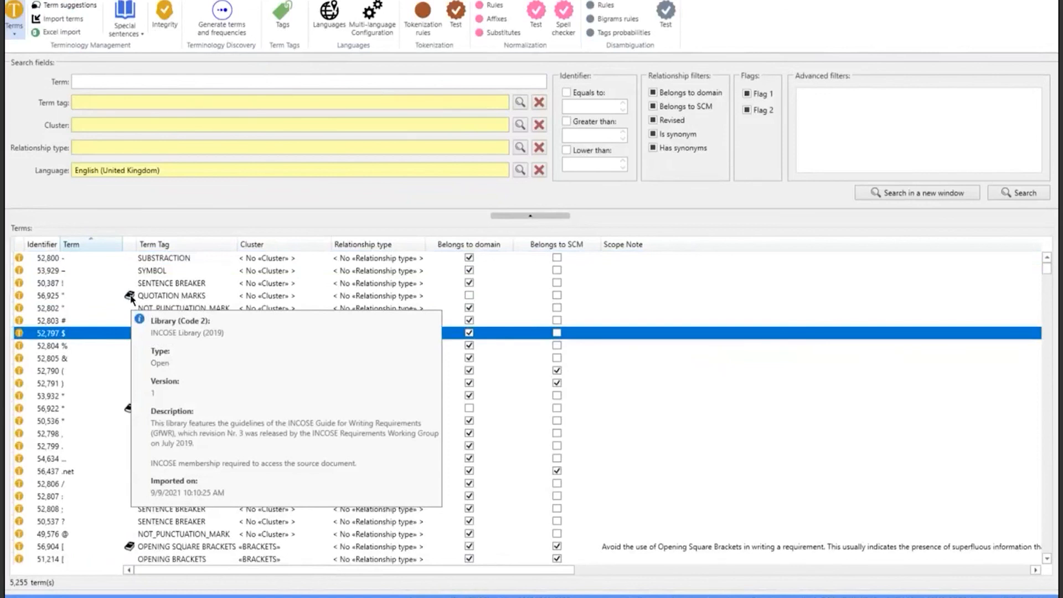
{"action": "scroll", "coordinate": [126, 360], "scroll_direction": "down", "scroll_amount": 2}
{"action": "scroll", "coordinate": [111, 338], "scroll_direction": "up", "scroll_amount": 2}
- Sort the terms by descending identifier and examine the ones marked as coming from the imported library
{"action": "left_click", "coordinate": [37, 250]}
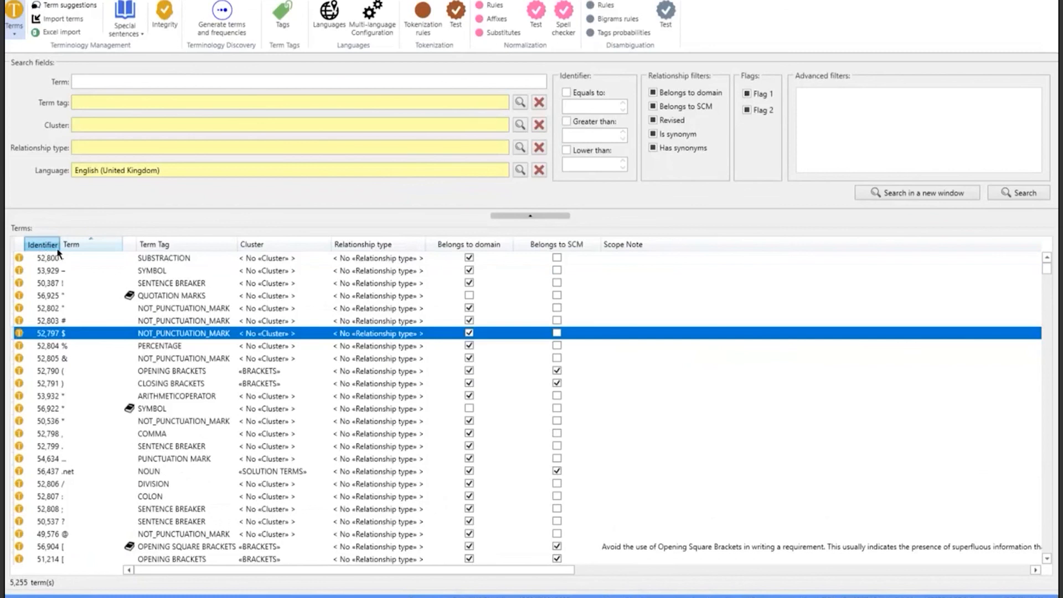
{"action": "left_click", "coordinate": [57, 248]}
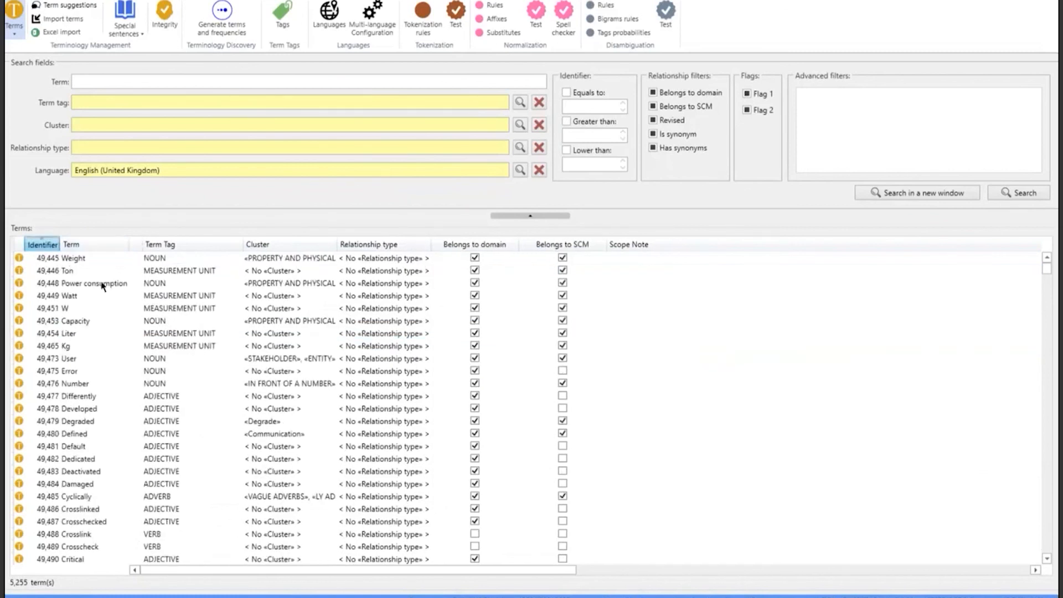
{"action": "scroll", "coordinate": [190, 274], "scroll_direction": "down", "scroll_amount": 8}
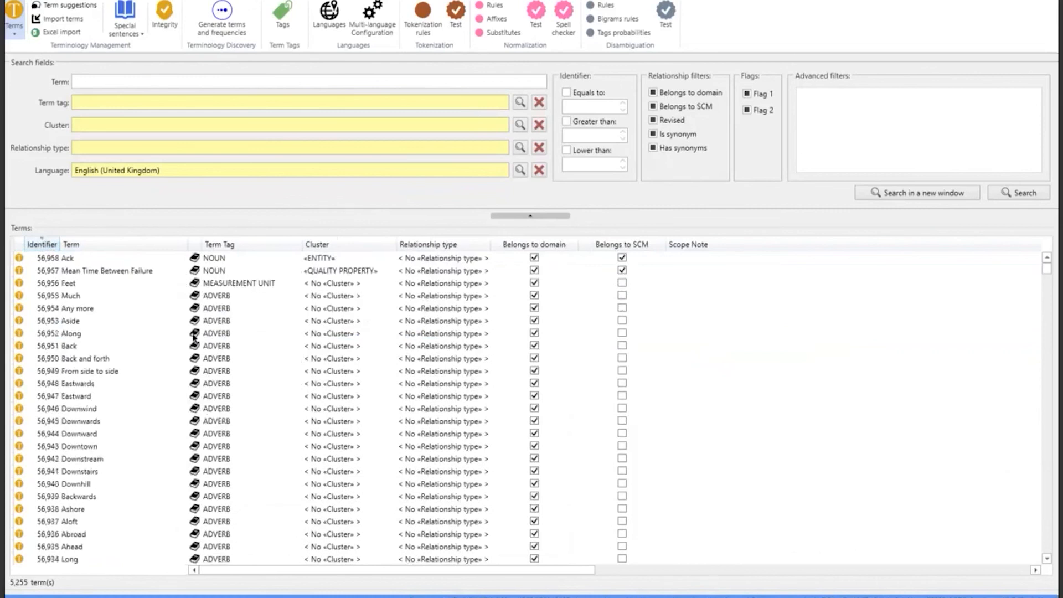
{"action": "scroll", "coordinate": [206, 516], "scroll_direction": "down", "scroll_amount": 6}
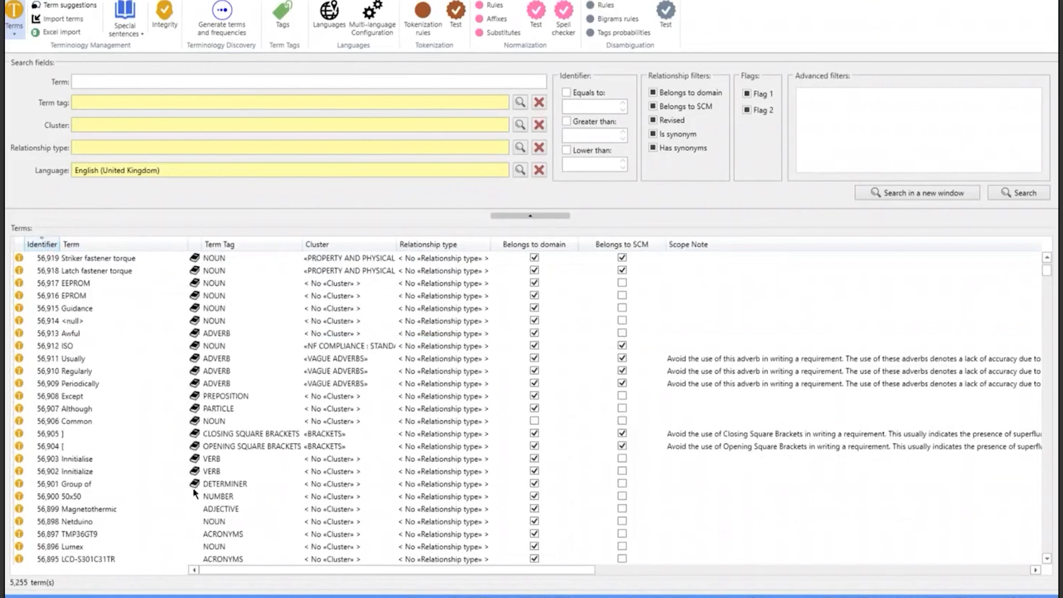
{"action": "left_click", "coordinate": [187, 471]}
{"action": "scroll", "coordinate": [201, 326], "scroll_direction": "up", "scroll_amount": 5}
{"action": "scroll", "coordinate": [201, 326], "scroll_direction": "up", "scroll_amount": 6}
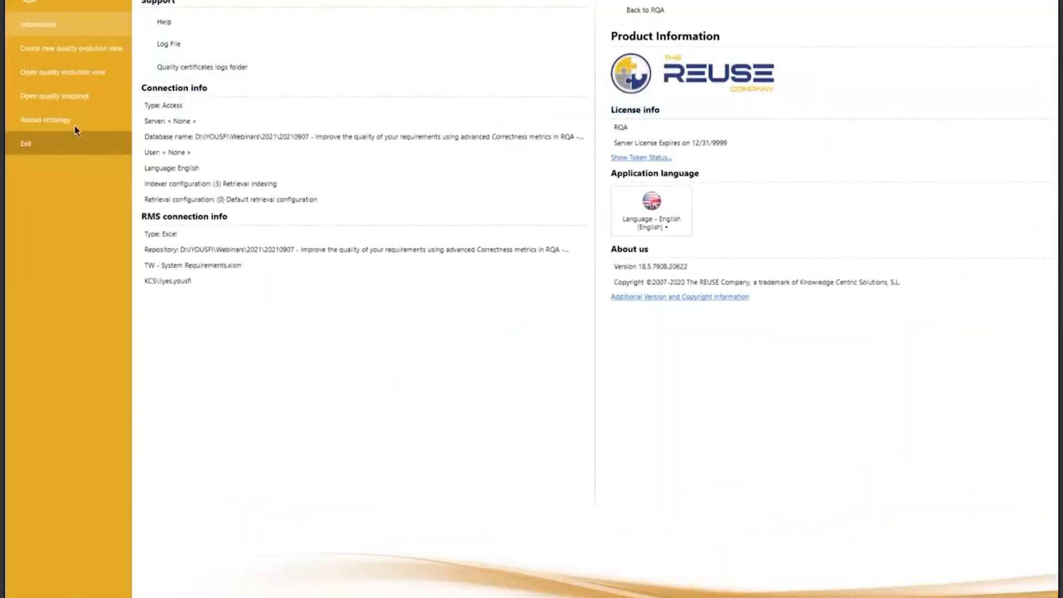
- Switch to RQA and reload the ontology to bring in the imported library's metrics set baselines
{"action": "left_click", "coordinate": [62, 120]}
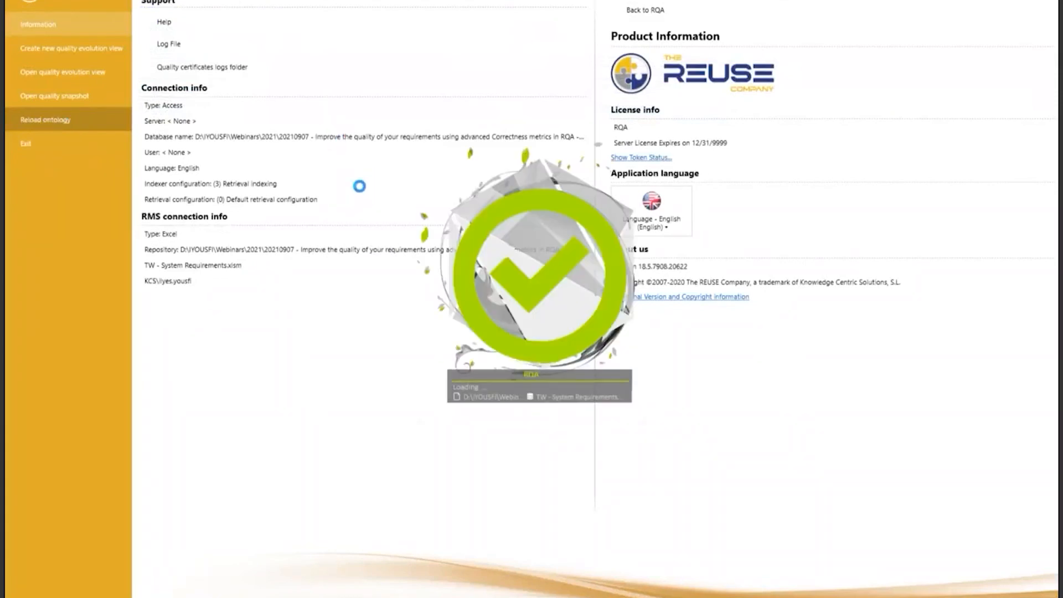
{"action": "left_click", "coordinate": [764, 105]}
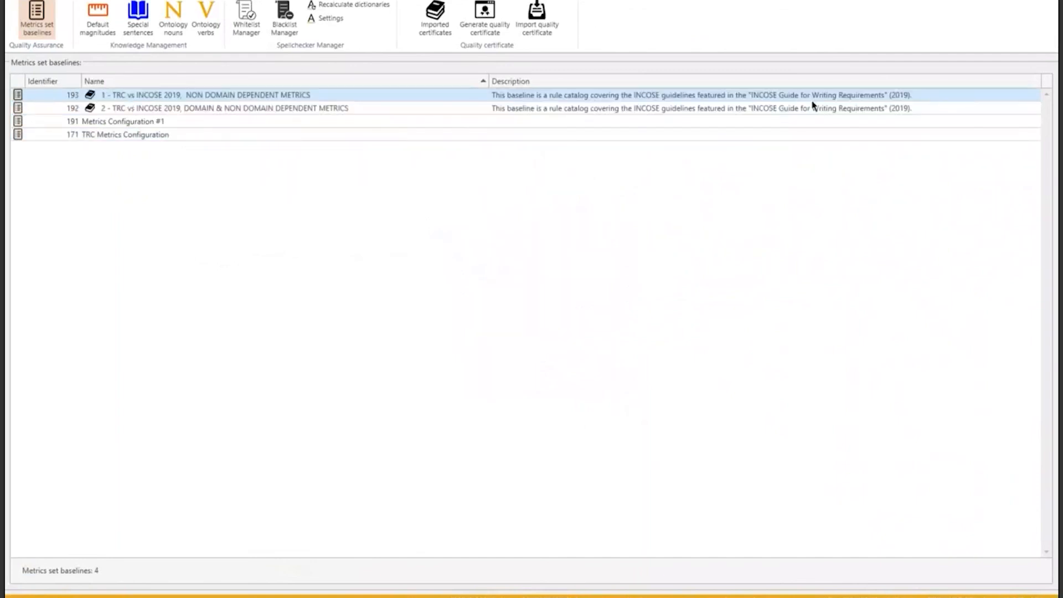
- Open the configuration of the baseline 2 - TRC vs INCOSE 2019, DOMAIN & NON DOMAIN DEPENDENT METRICS
{"action": "left_click", "coordinate": [497, 107]}
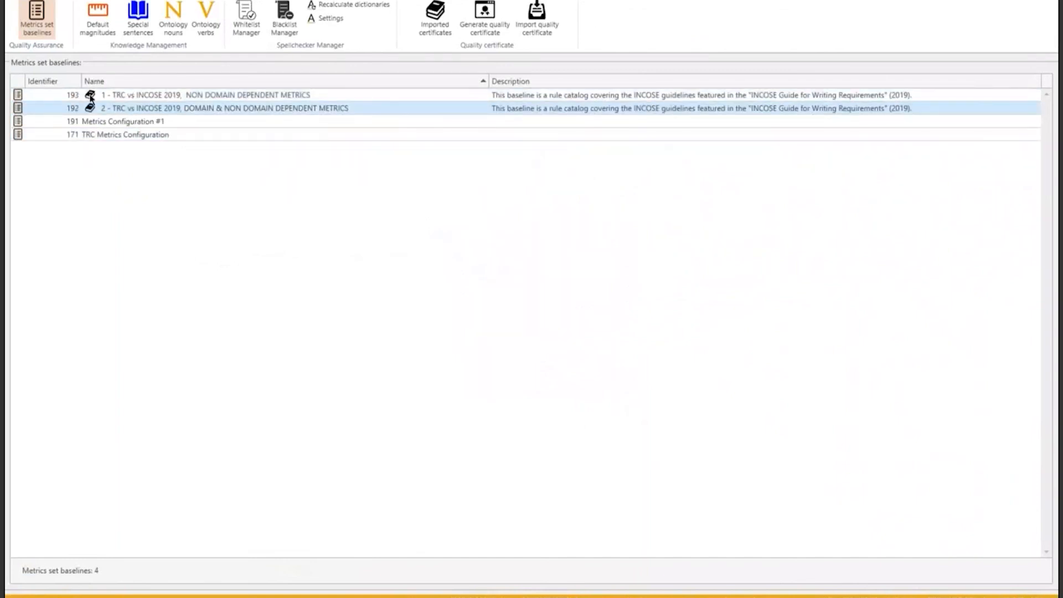
{"action": "mouse_move", "coordinate": [95, 98]}
{"action": "left_click", "coordinate": [94, 100]}
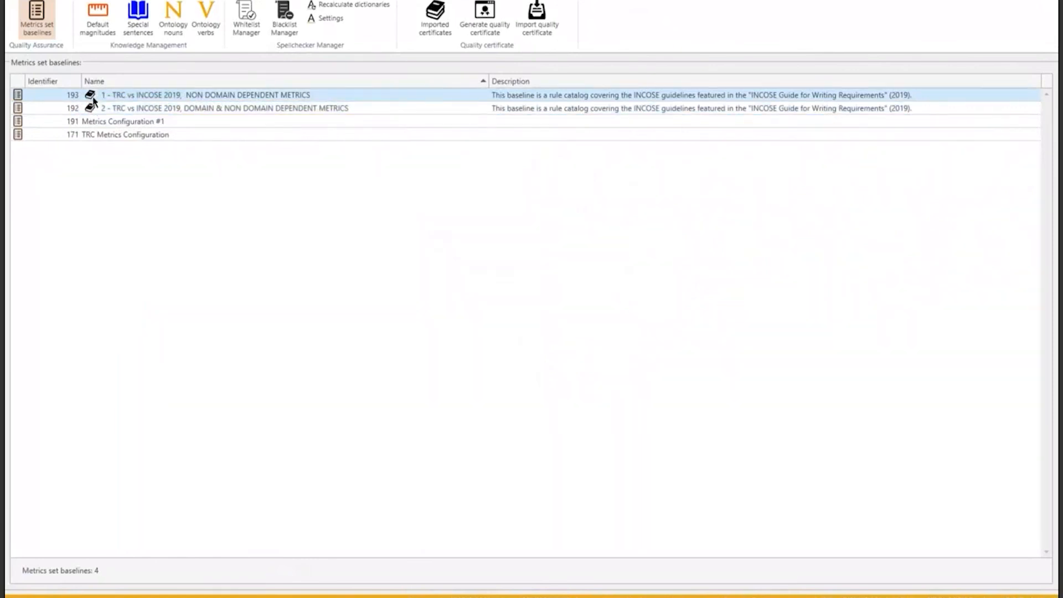
{"action": "double_click", "coordinate": [277, 109]}
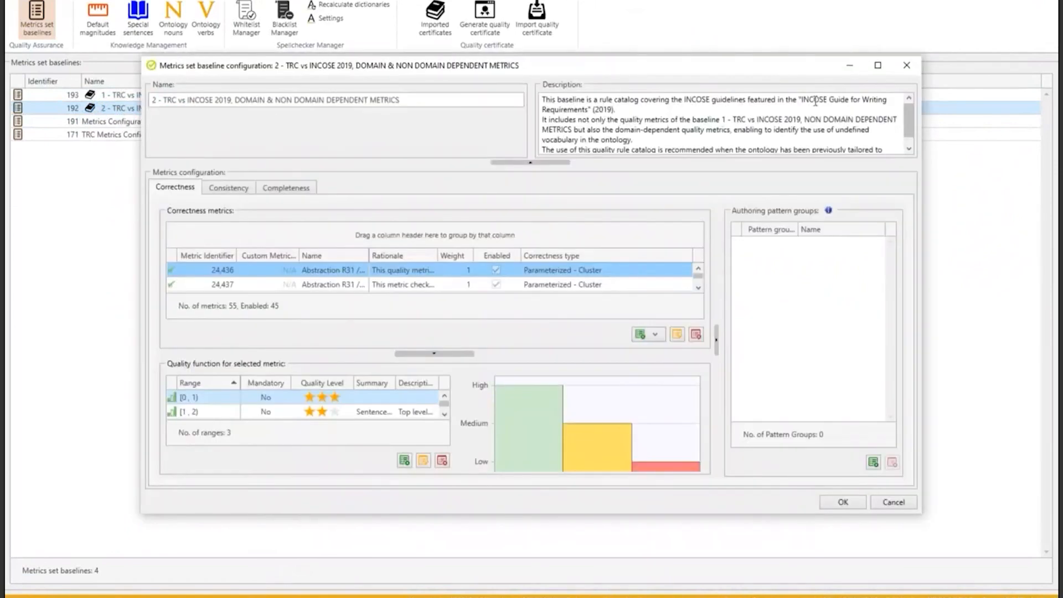
- Shift the baseline configuration window to reveal the baselines list behind it, and maximize the window
{"action": "left_click_drag", "start_coordinate": [348, 78], "coordinate": [426, 138]}
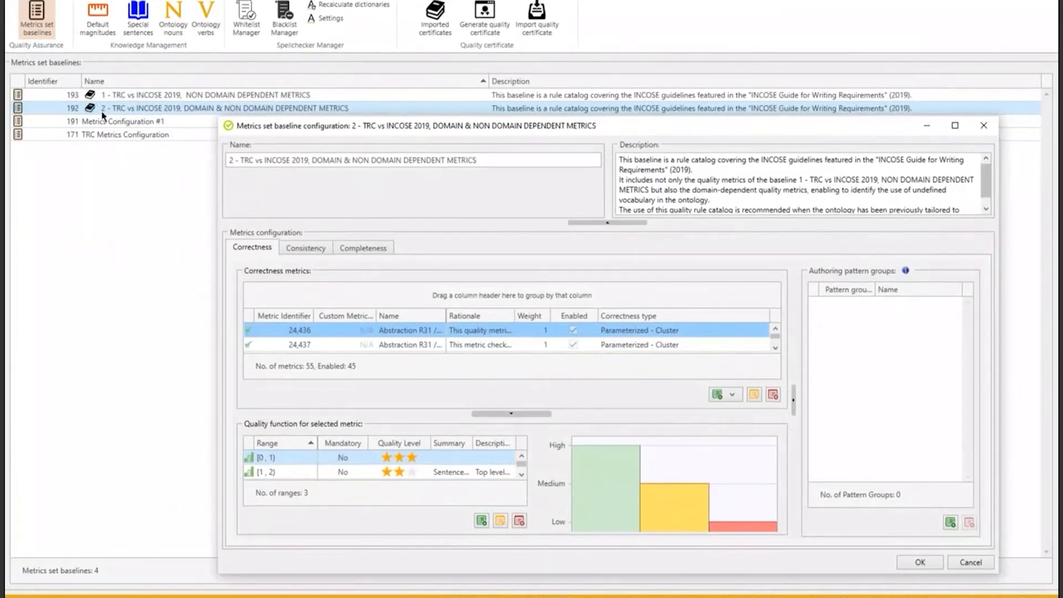
{"action": "left_click_drag", "start_coordinate": [311, 132], "coordinate": [208, 96]}
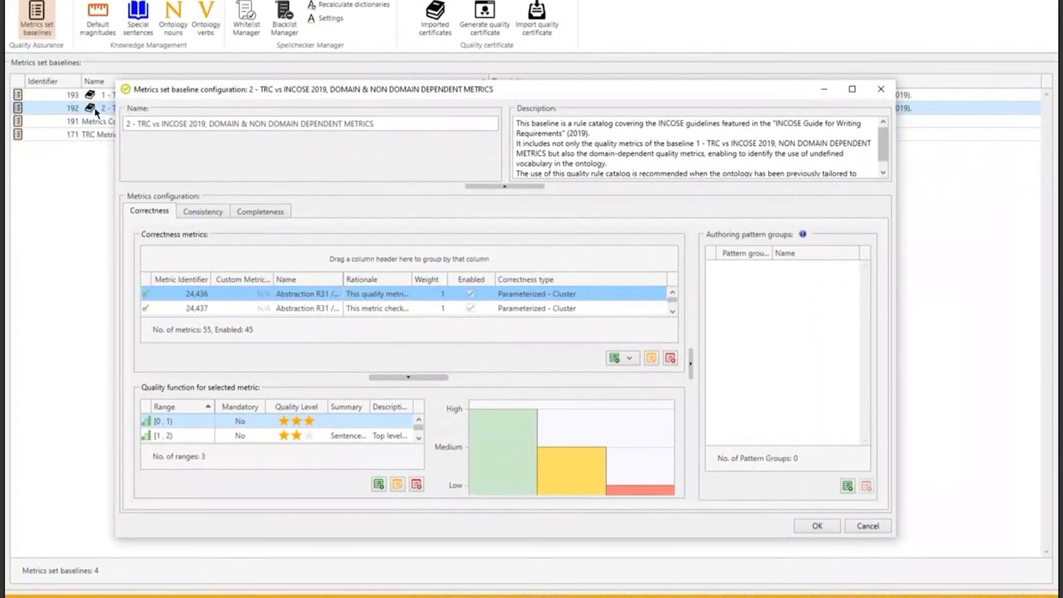
{"action": "double_click", "coordinate": [188, 97]}
- Examine the baseline's correctness metrics and widen the Name column to read the full metric names
{"action": "left_click", "coordinate": [354, 193]}
{"action": "right_click", "coordinate": [301, 196]}
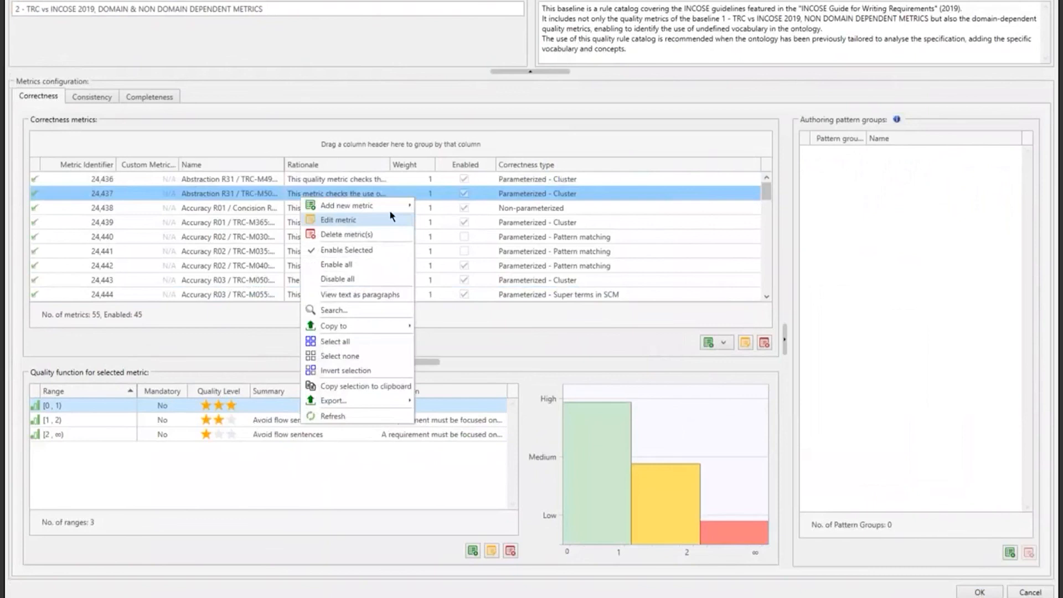
{"action": "left_click", "coordinate": [311, 207]}
{"action": "scroll", "coordinate": [283, 191], "scroll_direction": "down", "scroll_amount": 3}
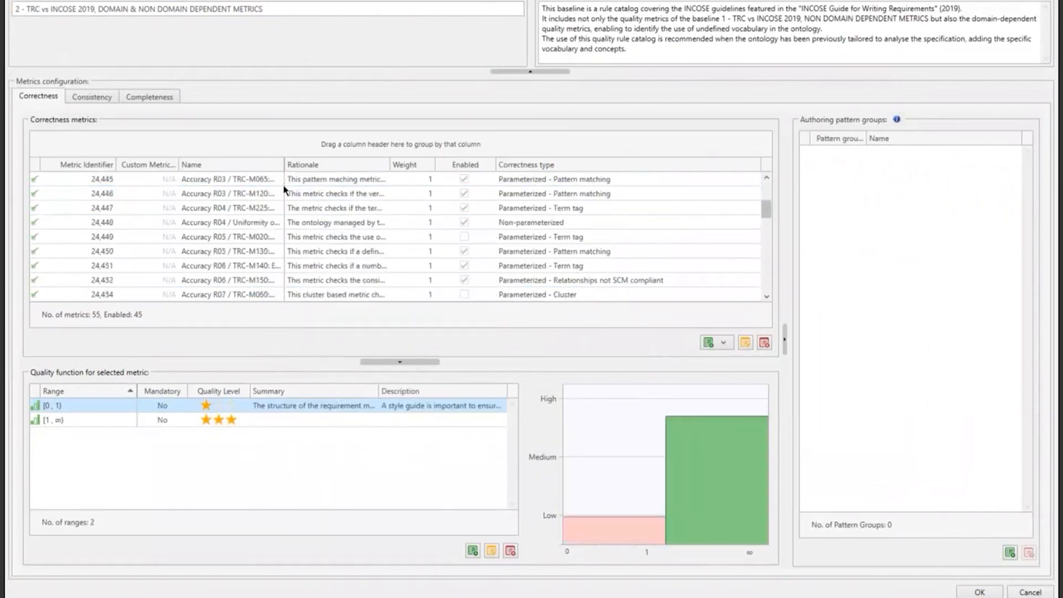
{"action": "scroll", "coordinate": [284, 188], "scroll_direction": "up", "scroll_amount": 2}
{"action": "left_click_drag", "start_coordinate": [283, 166], "coordinate": [529, 170]}
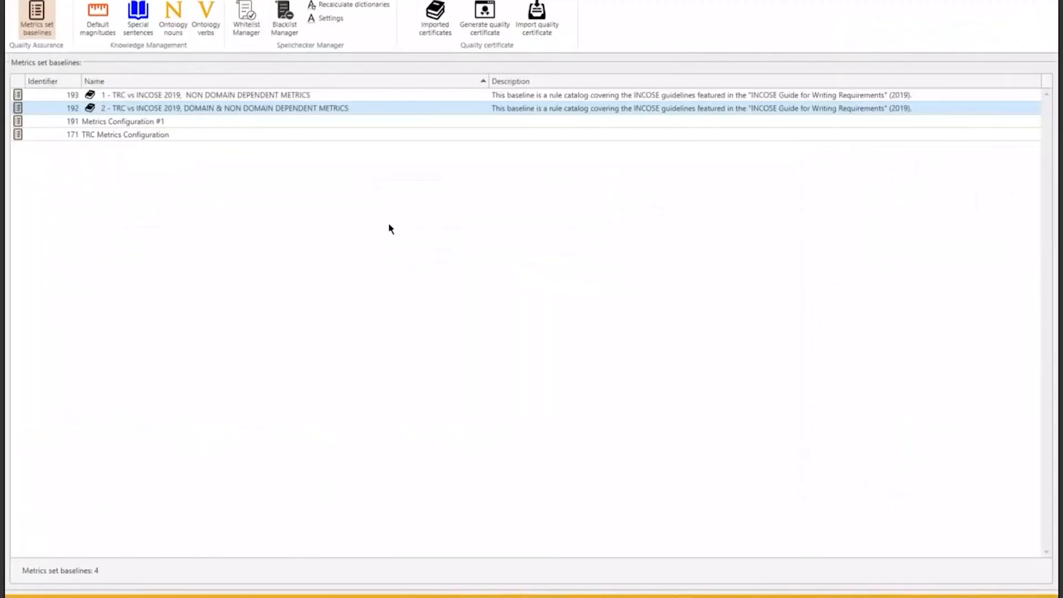
{"action": "left_click", "coordinate": [390, 229]}
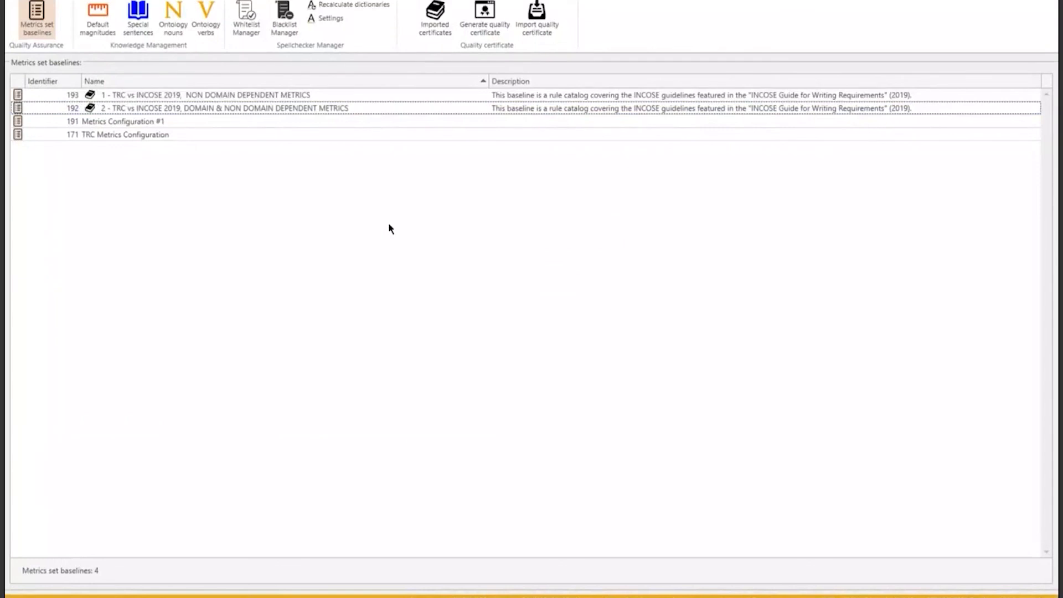
{"action": "left_click", "coordinate": [282, 107]}
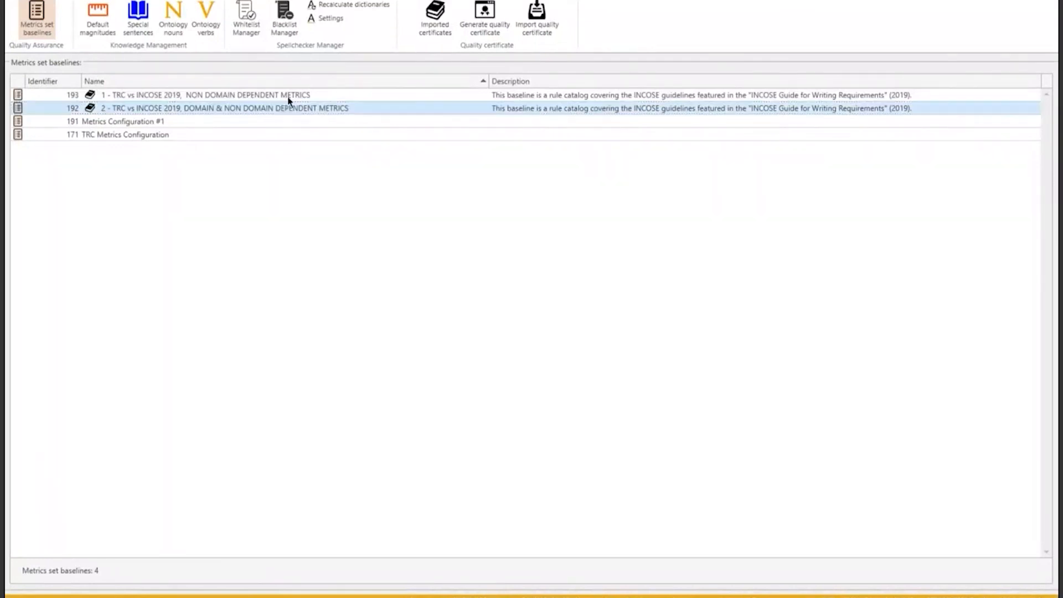
{"action": "left_click", "coordinate": [288, 97]}
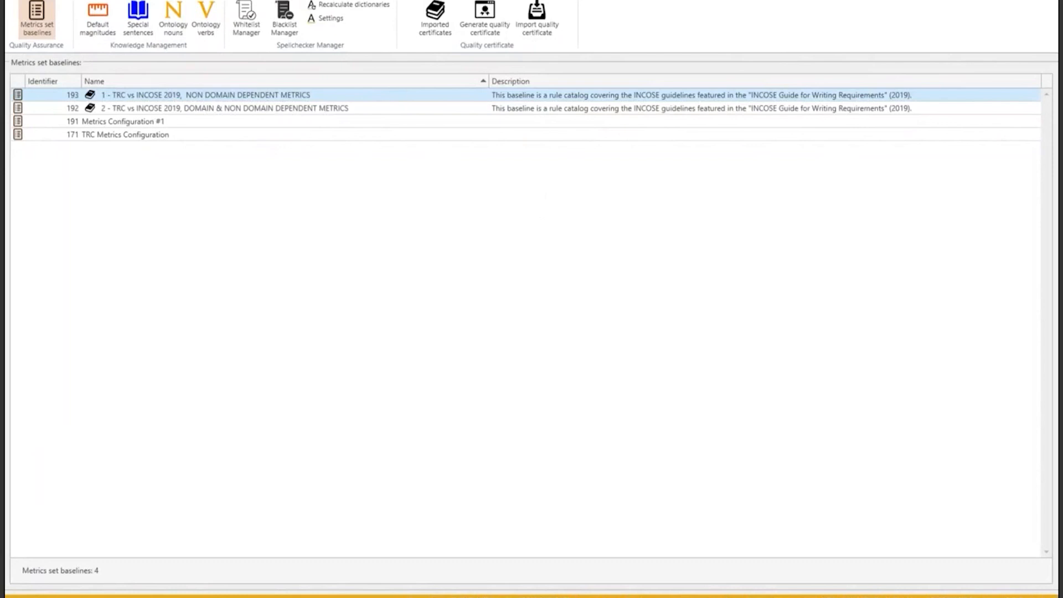
{"action": "mouse_move", "coordinate": [510, 597]}
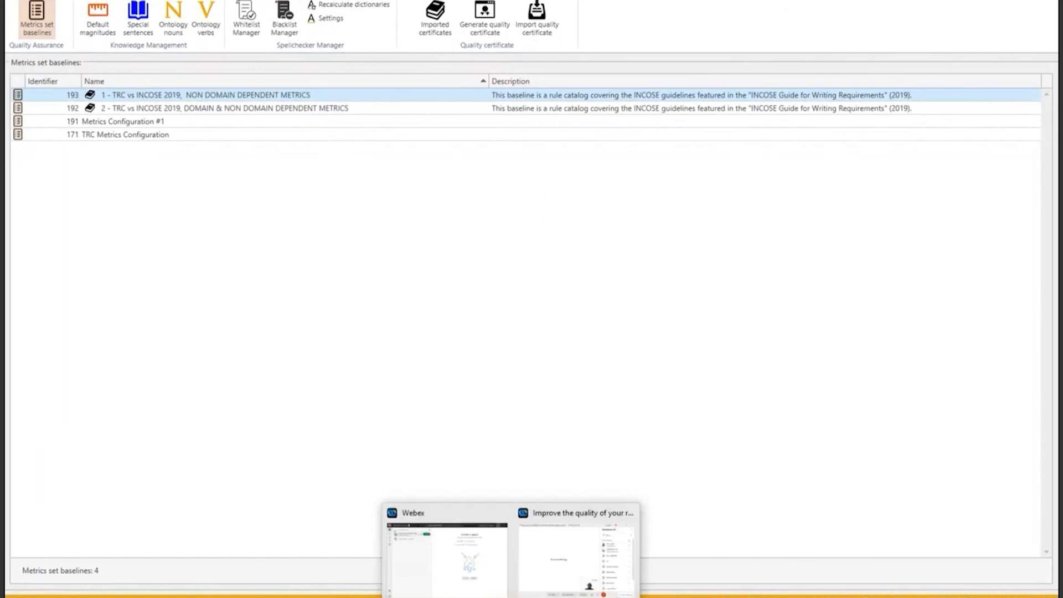
{"action": "left_click", "coordinate": [485, 417]}
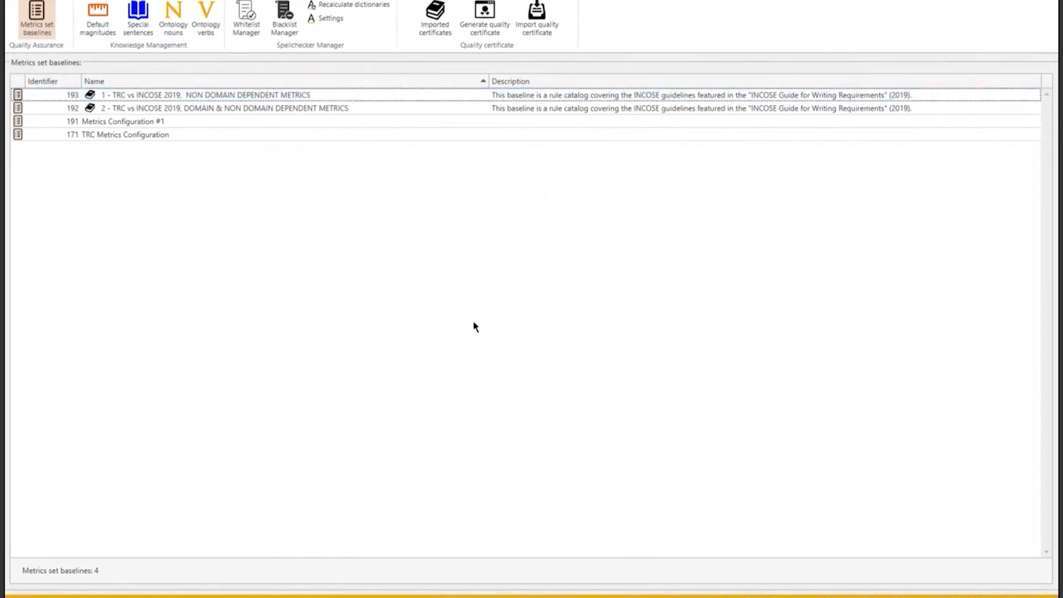
{"action": "left_click", "coordinate": [360, 122]}
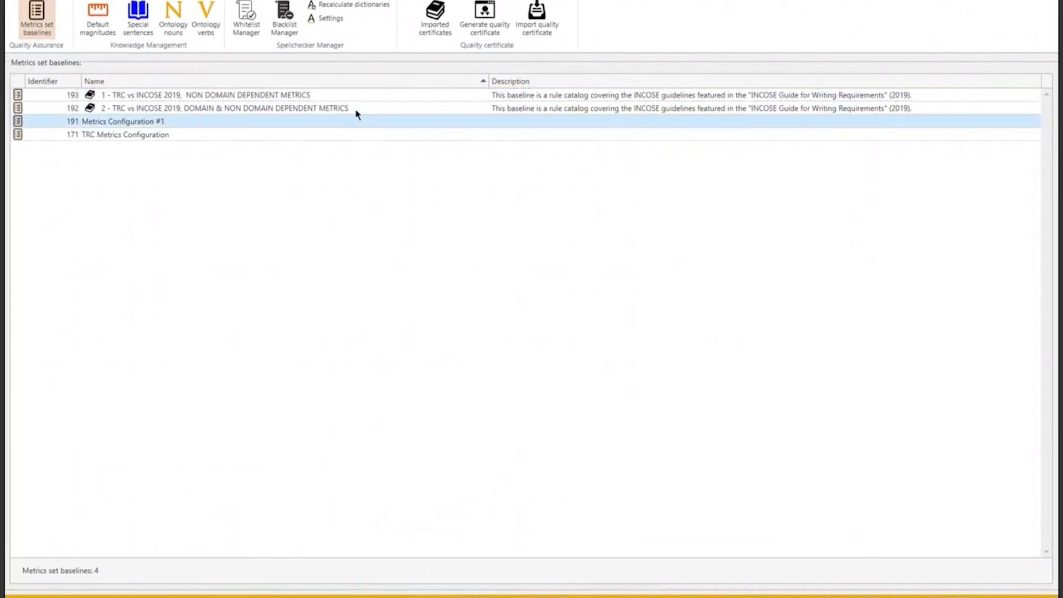
{"action": "left_click", "coordinate": [336, 108]}
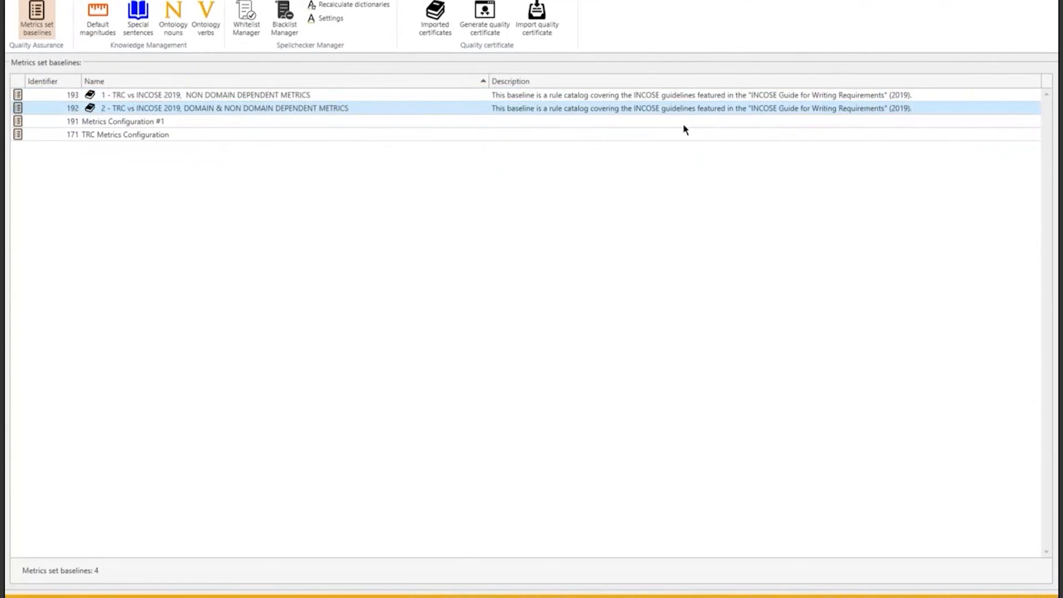
{"action": "left_click", "coordinate": [652, 135]}
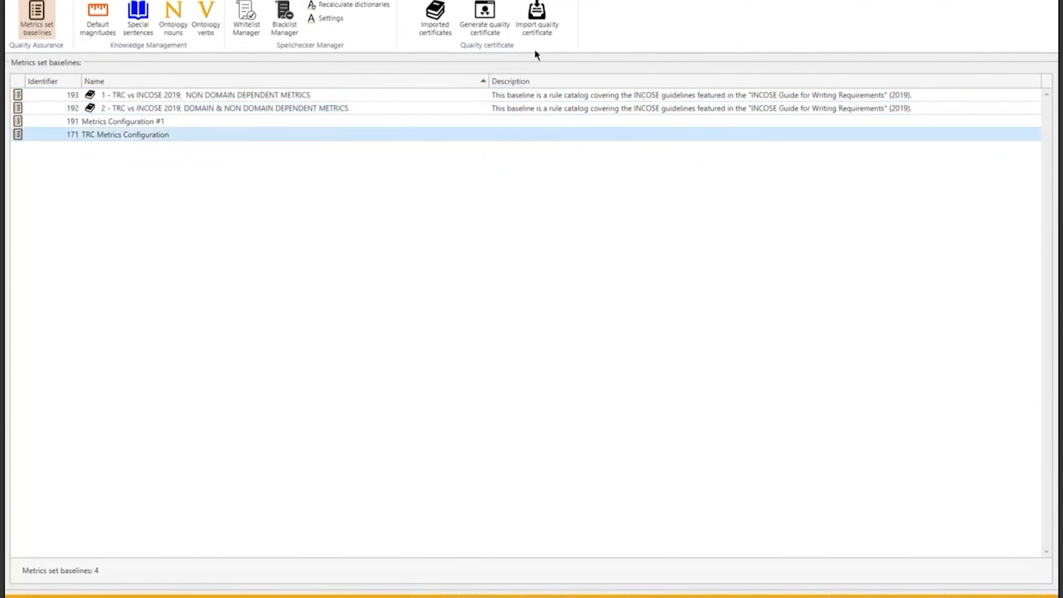